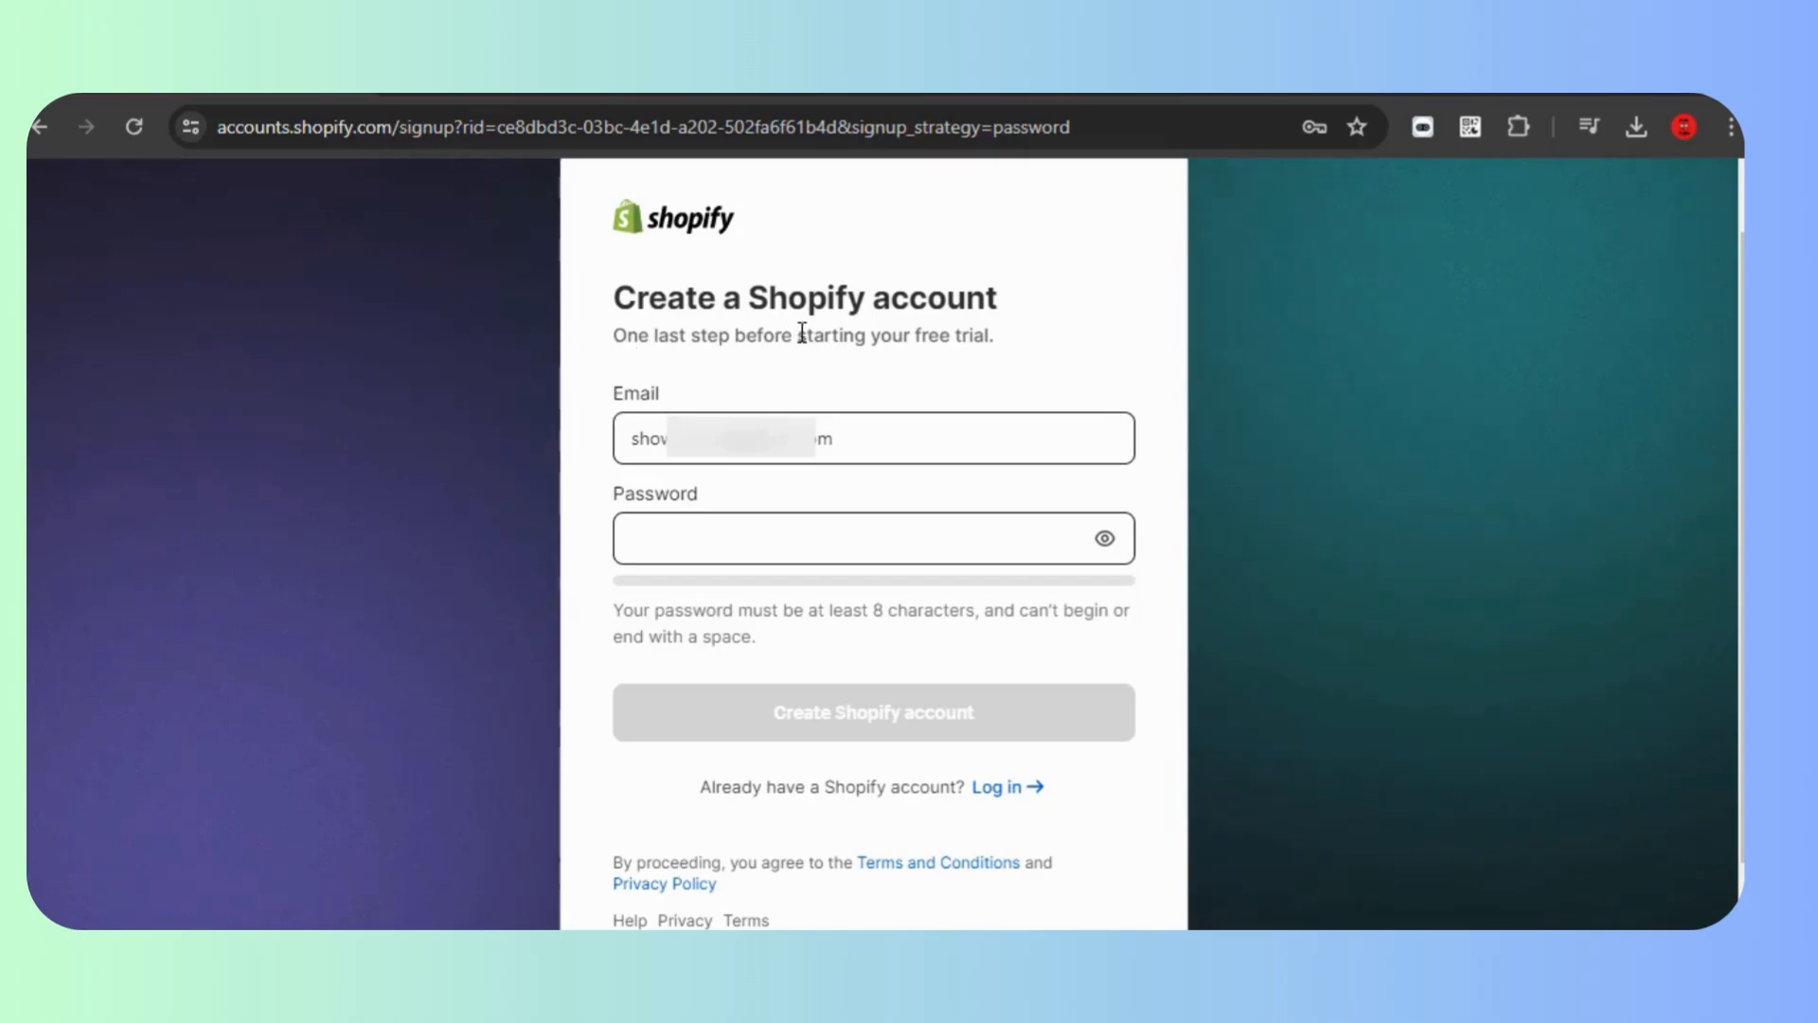
- Fill in the account password, create the Shopify account, and look over the store's setup guide
click(827, 535)
click(1685, 771)
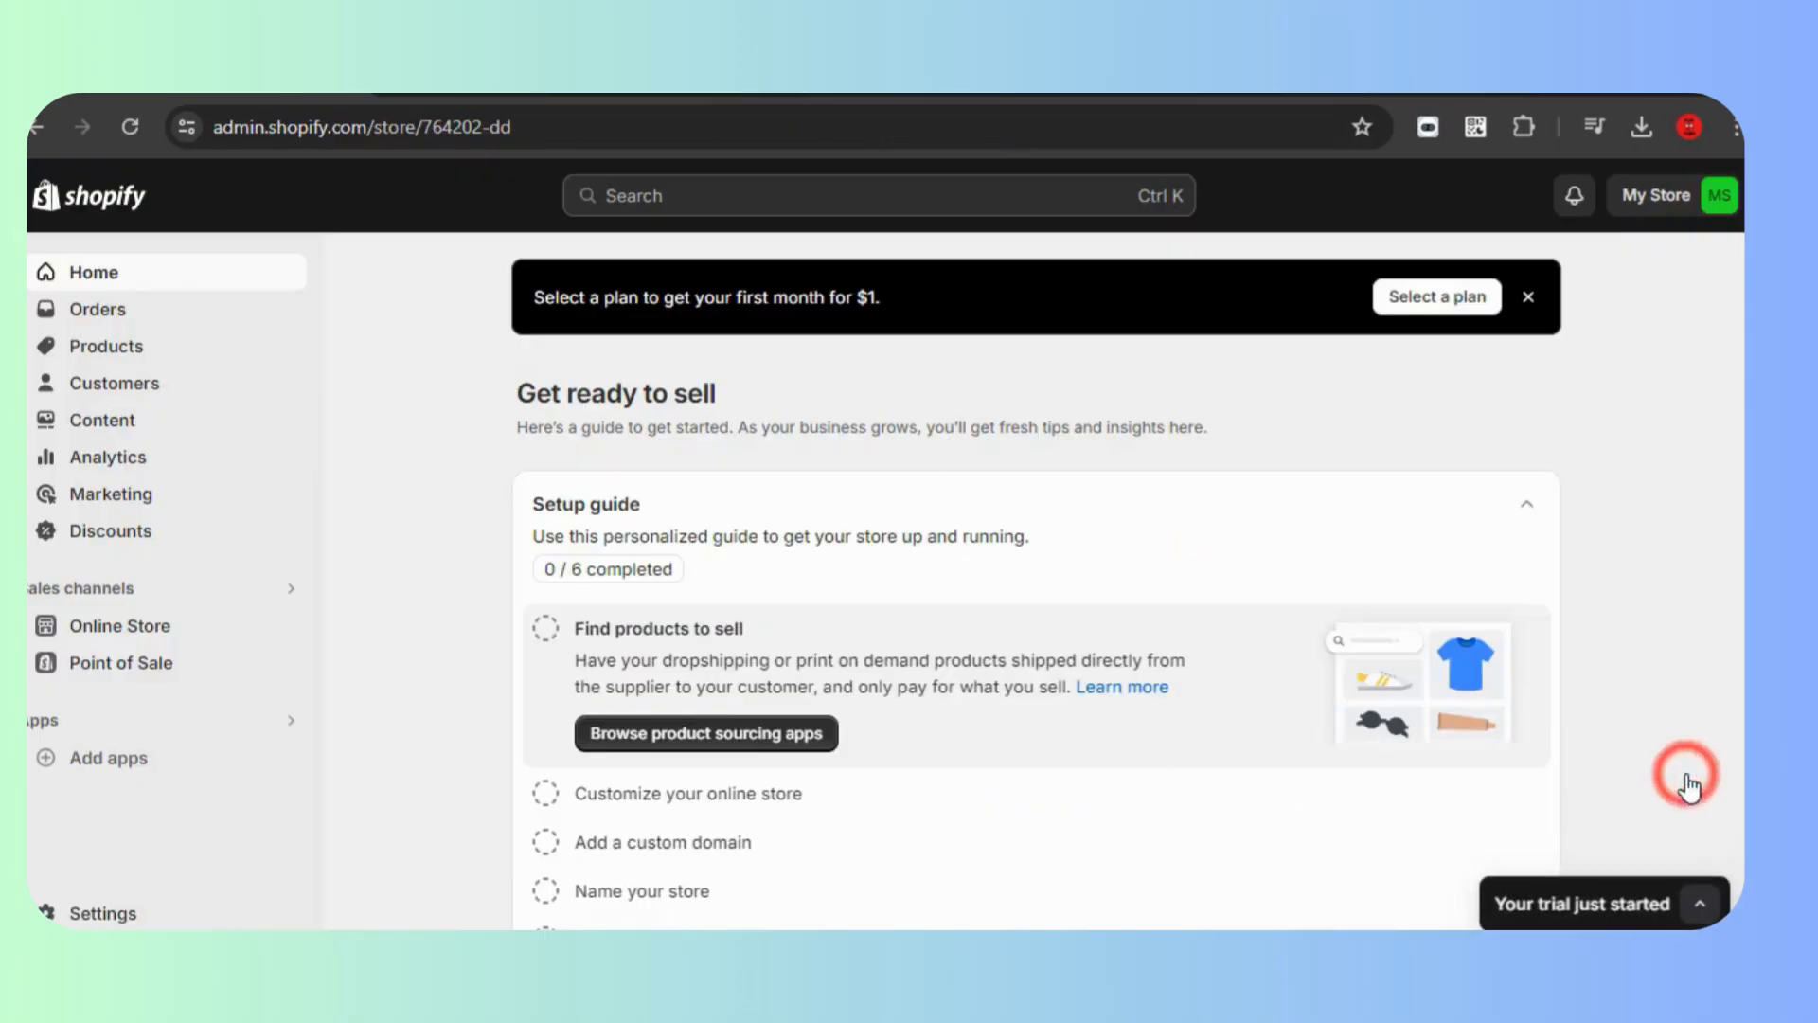
scroll(1037, 587, down, 1)
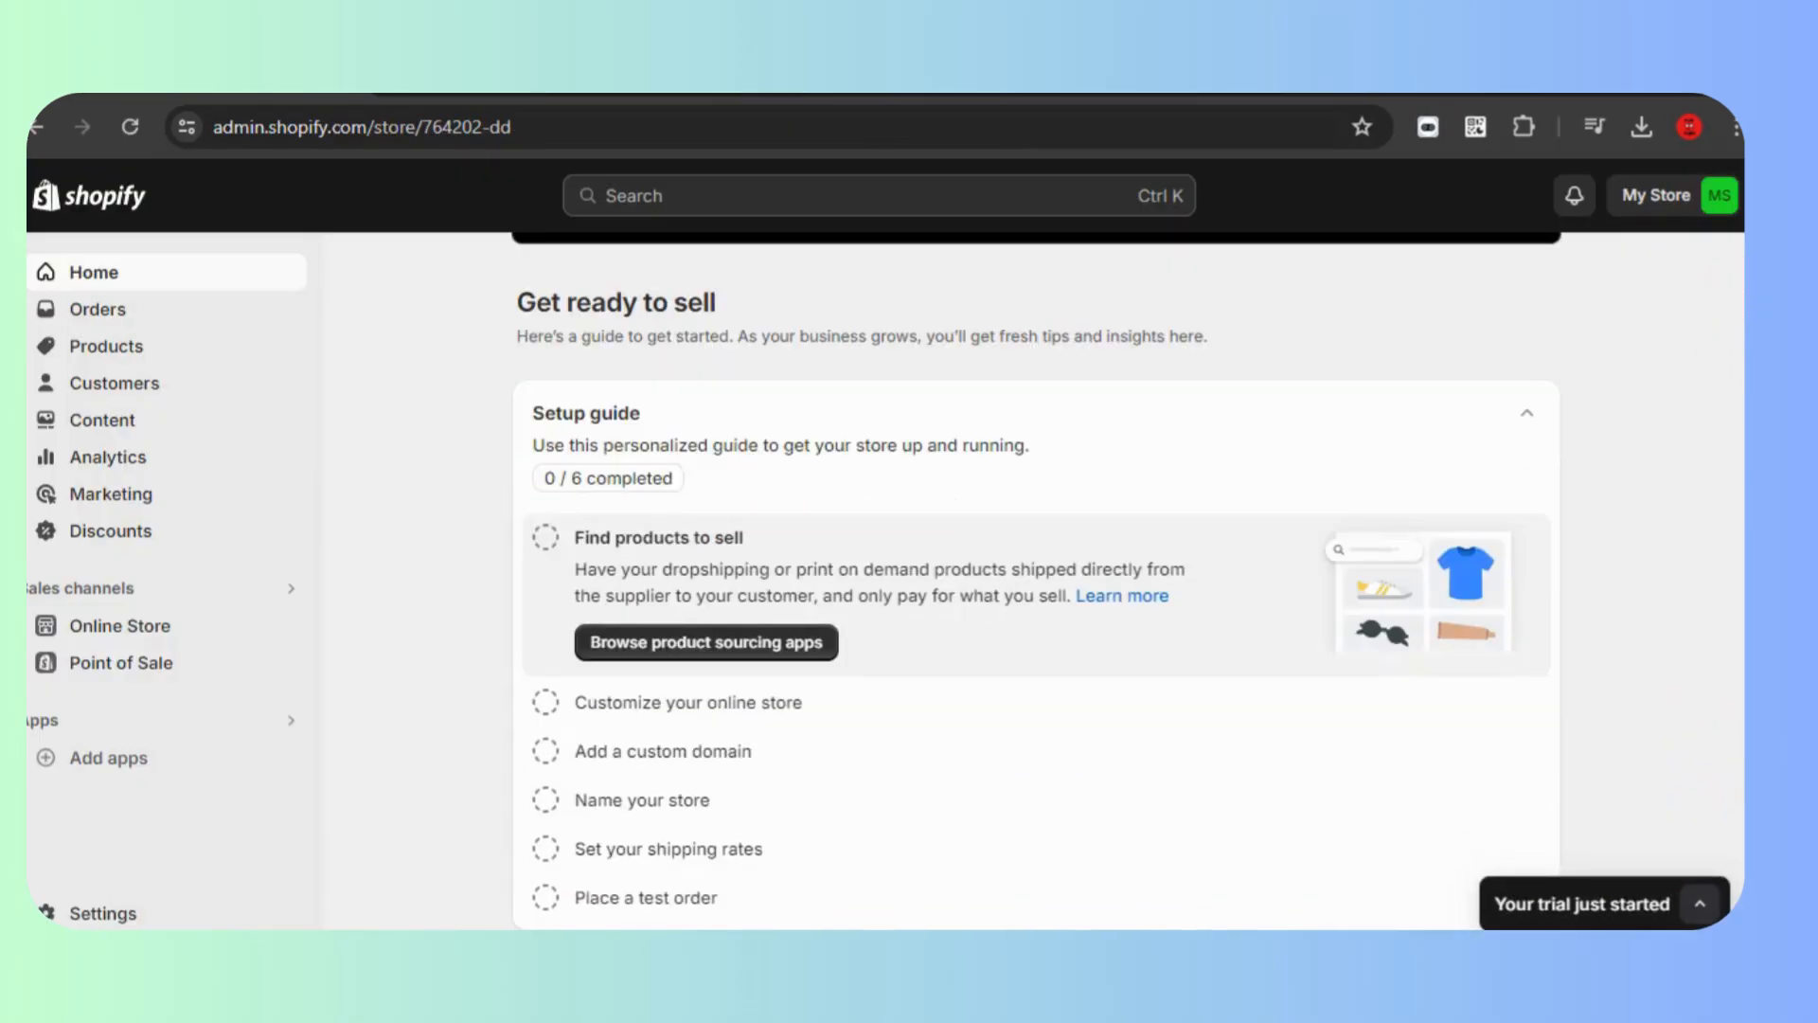
scroll(1036, 587, up, 1)
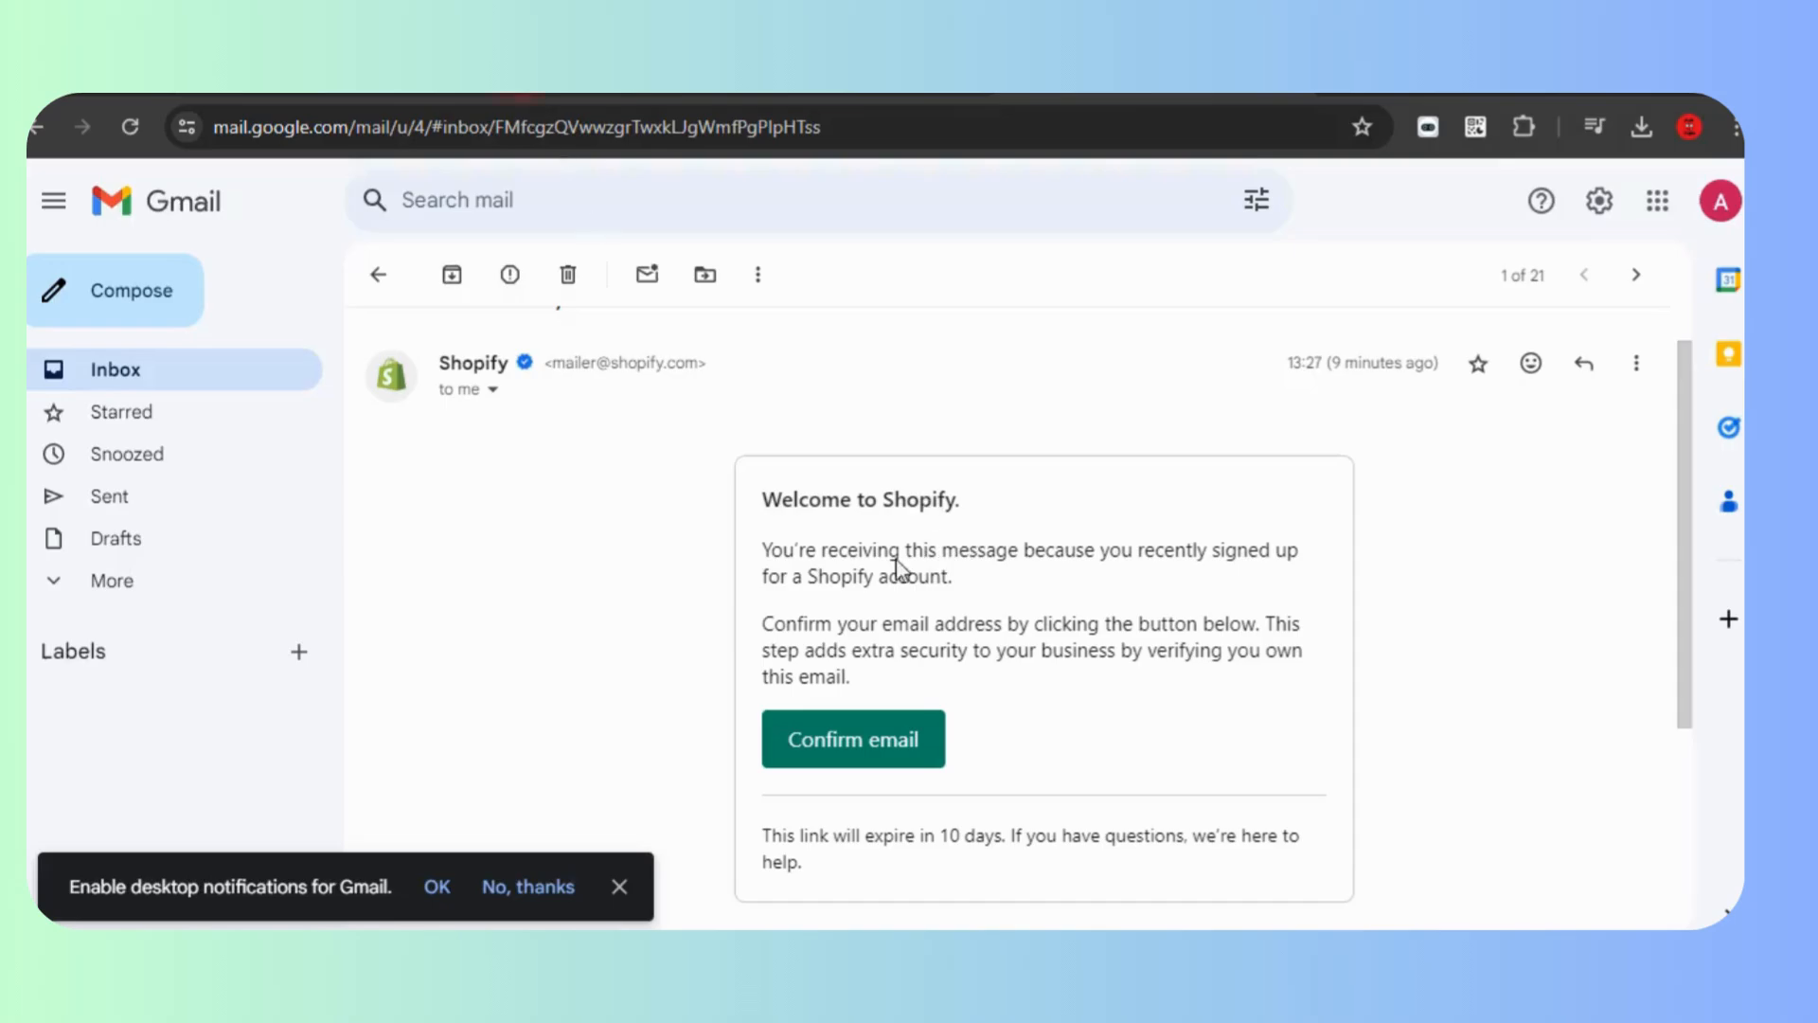
click(620, 886)
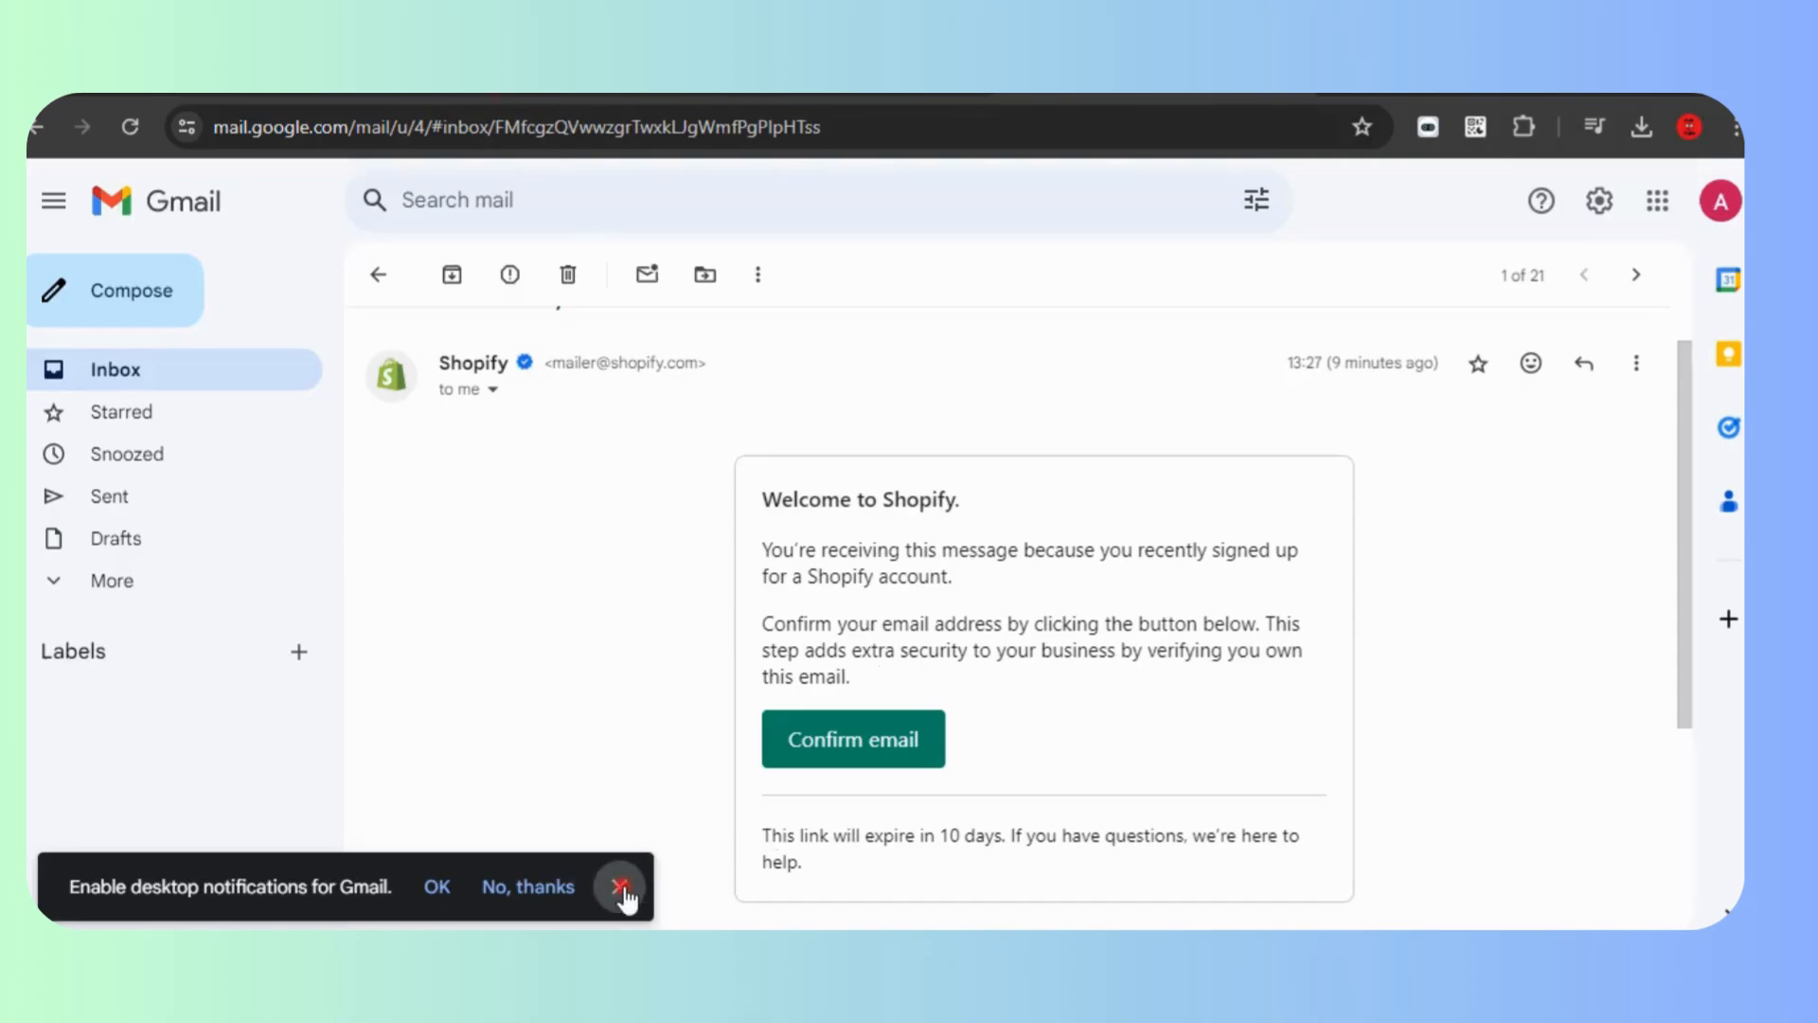
click(882, 744)
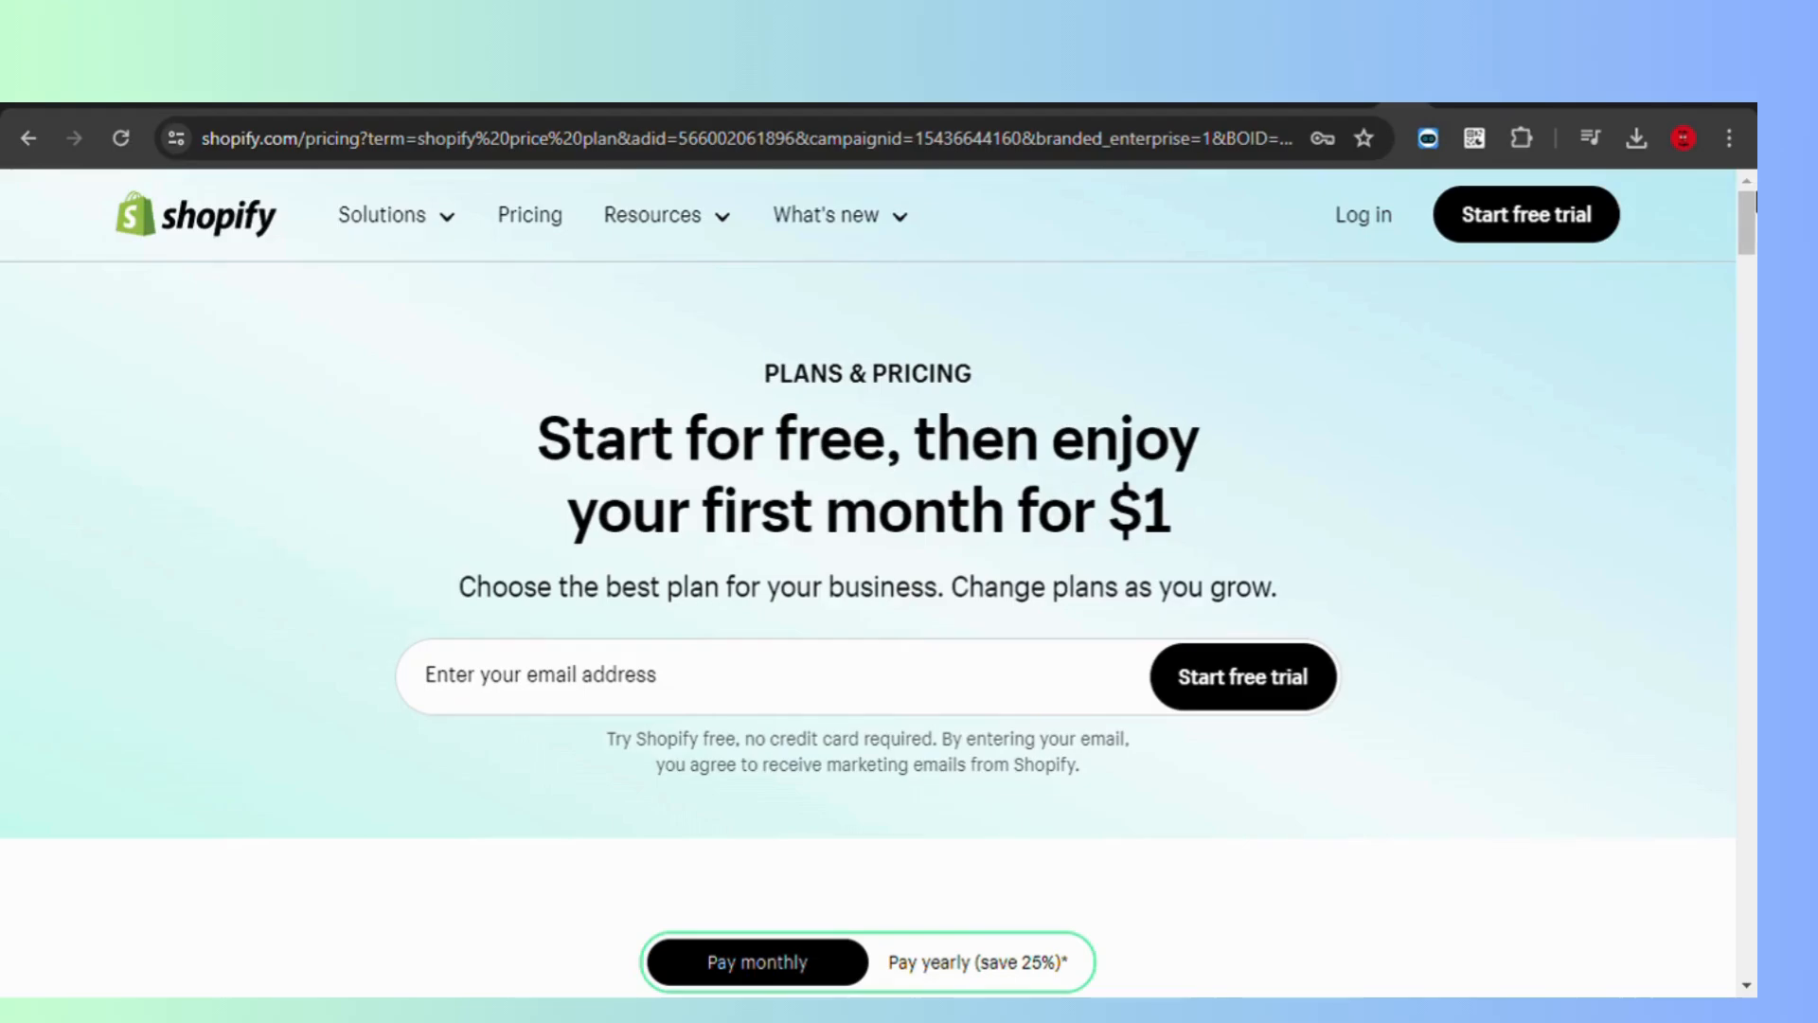
- Review Shopify's monthly plans on the pricing page, including the first-month offer and each plan's features
drag(1754, 201, 1754, 253)
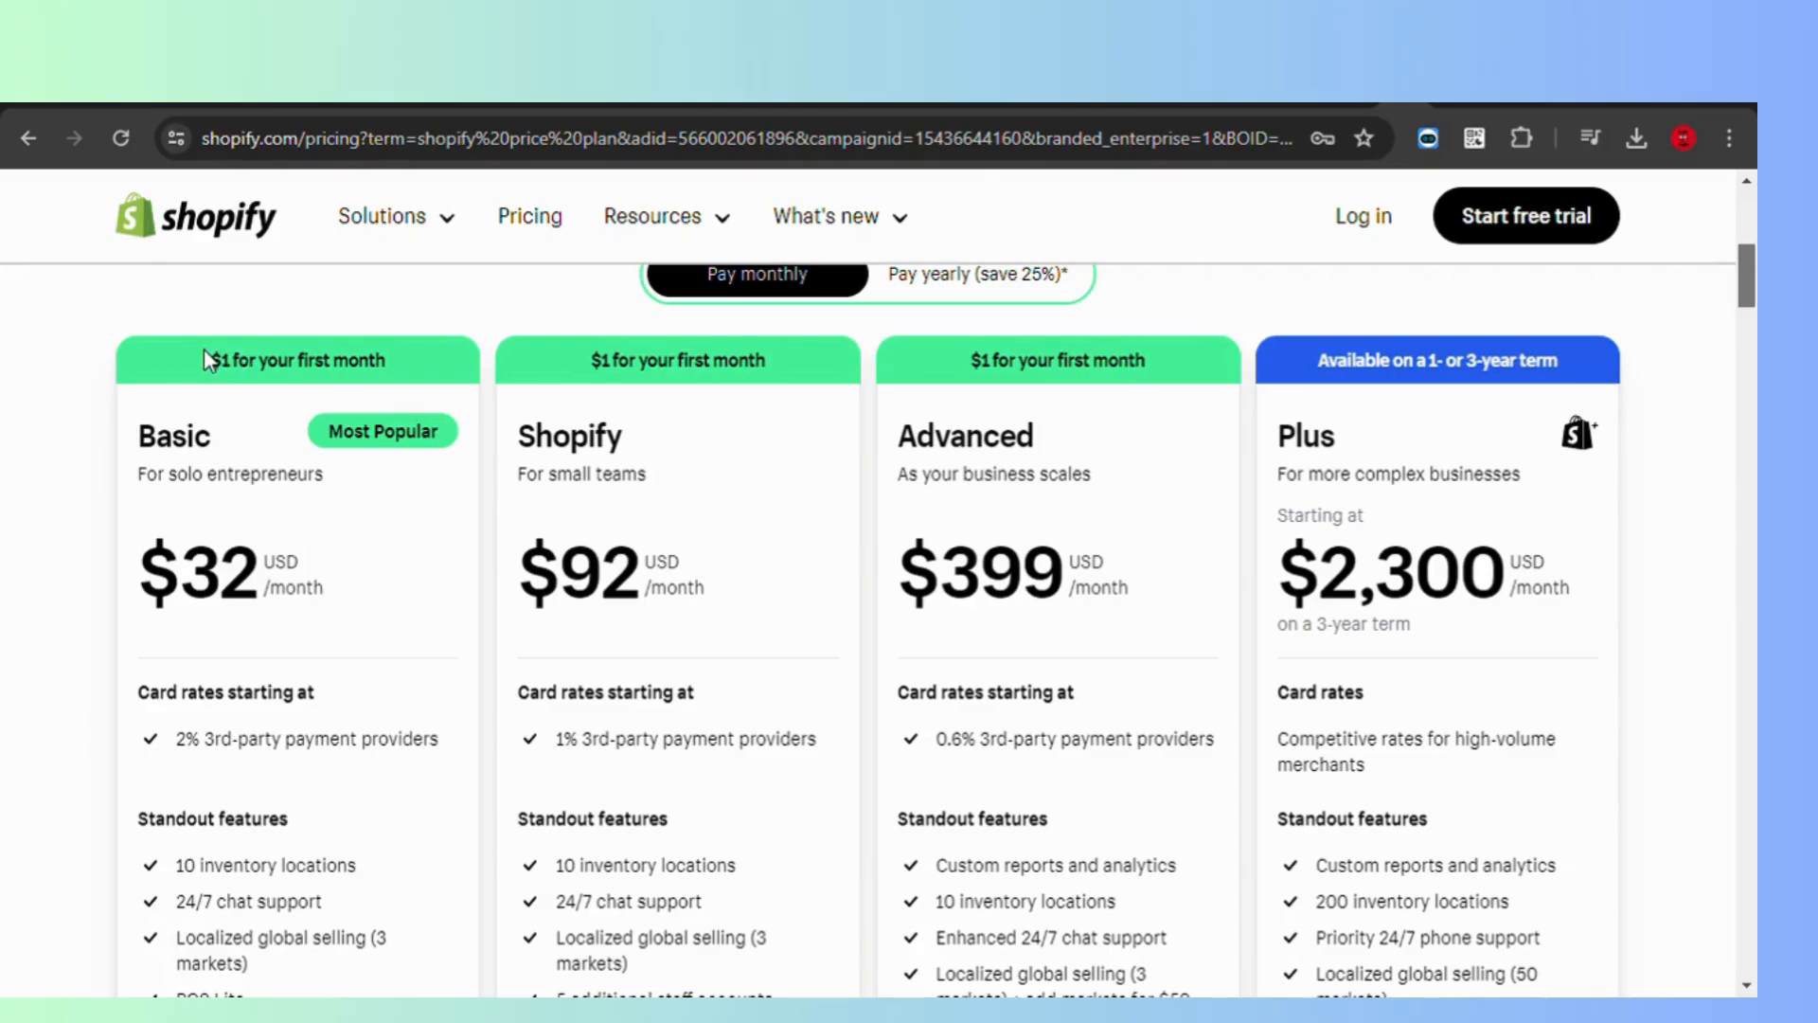
drag(268, 364, 417, 374)
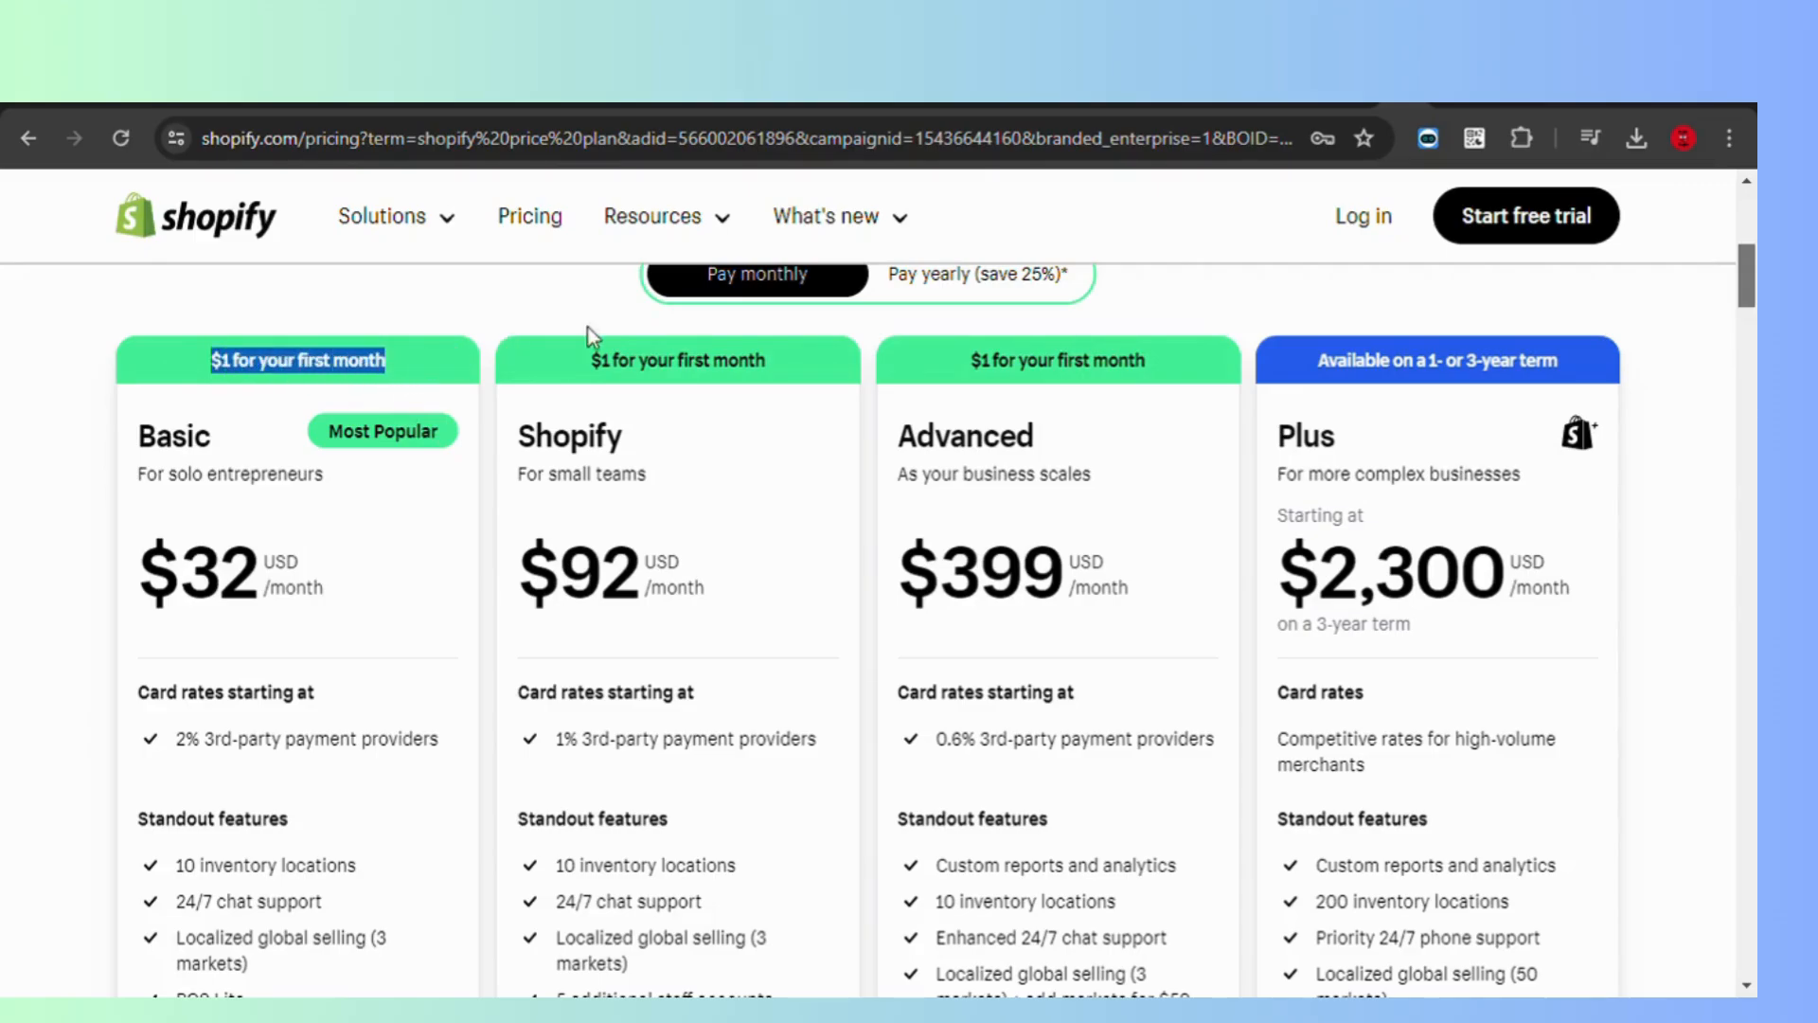
drag(1754, 302, 1753, 419)
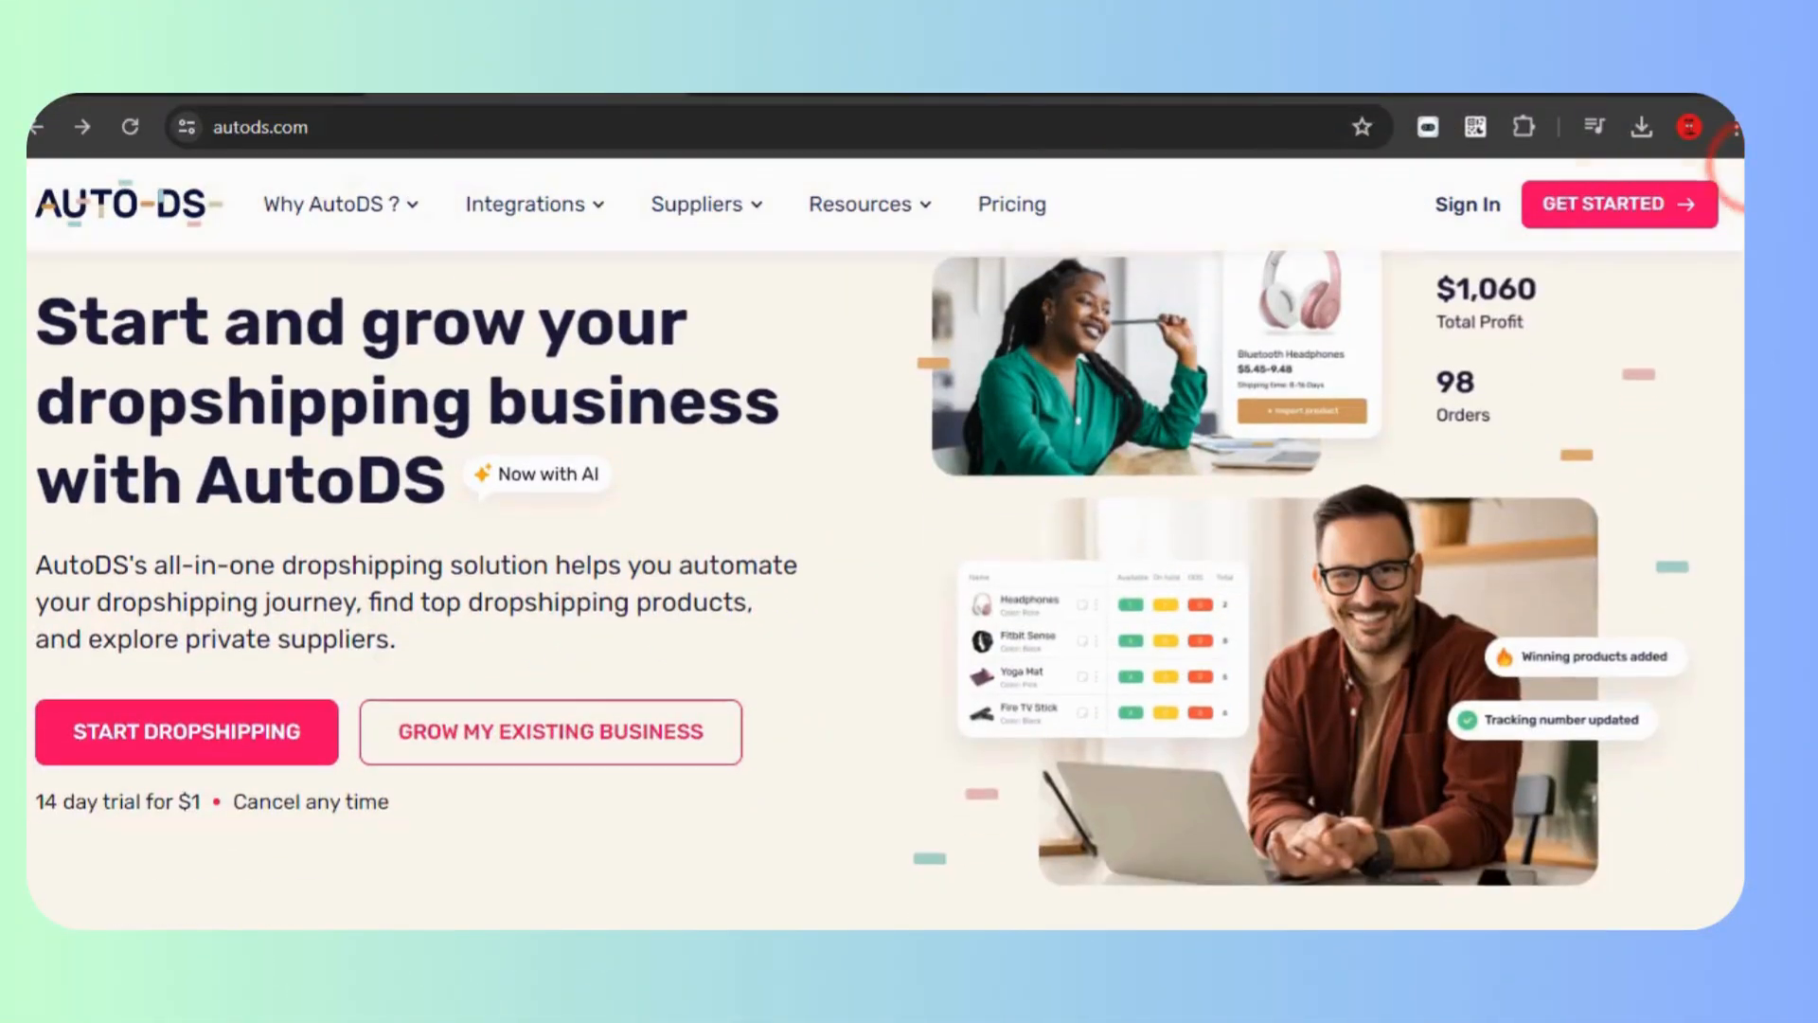
- Look over the AutoDS homepage features, start the AutoDS sign-up, and continue with Shopify as the selling platform
scroll(885, 587, down, 10)
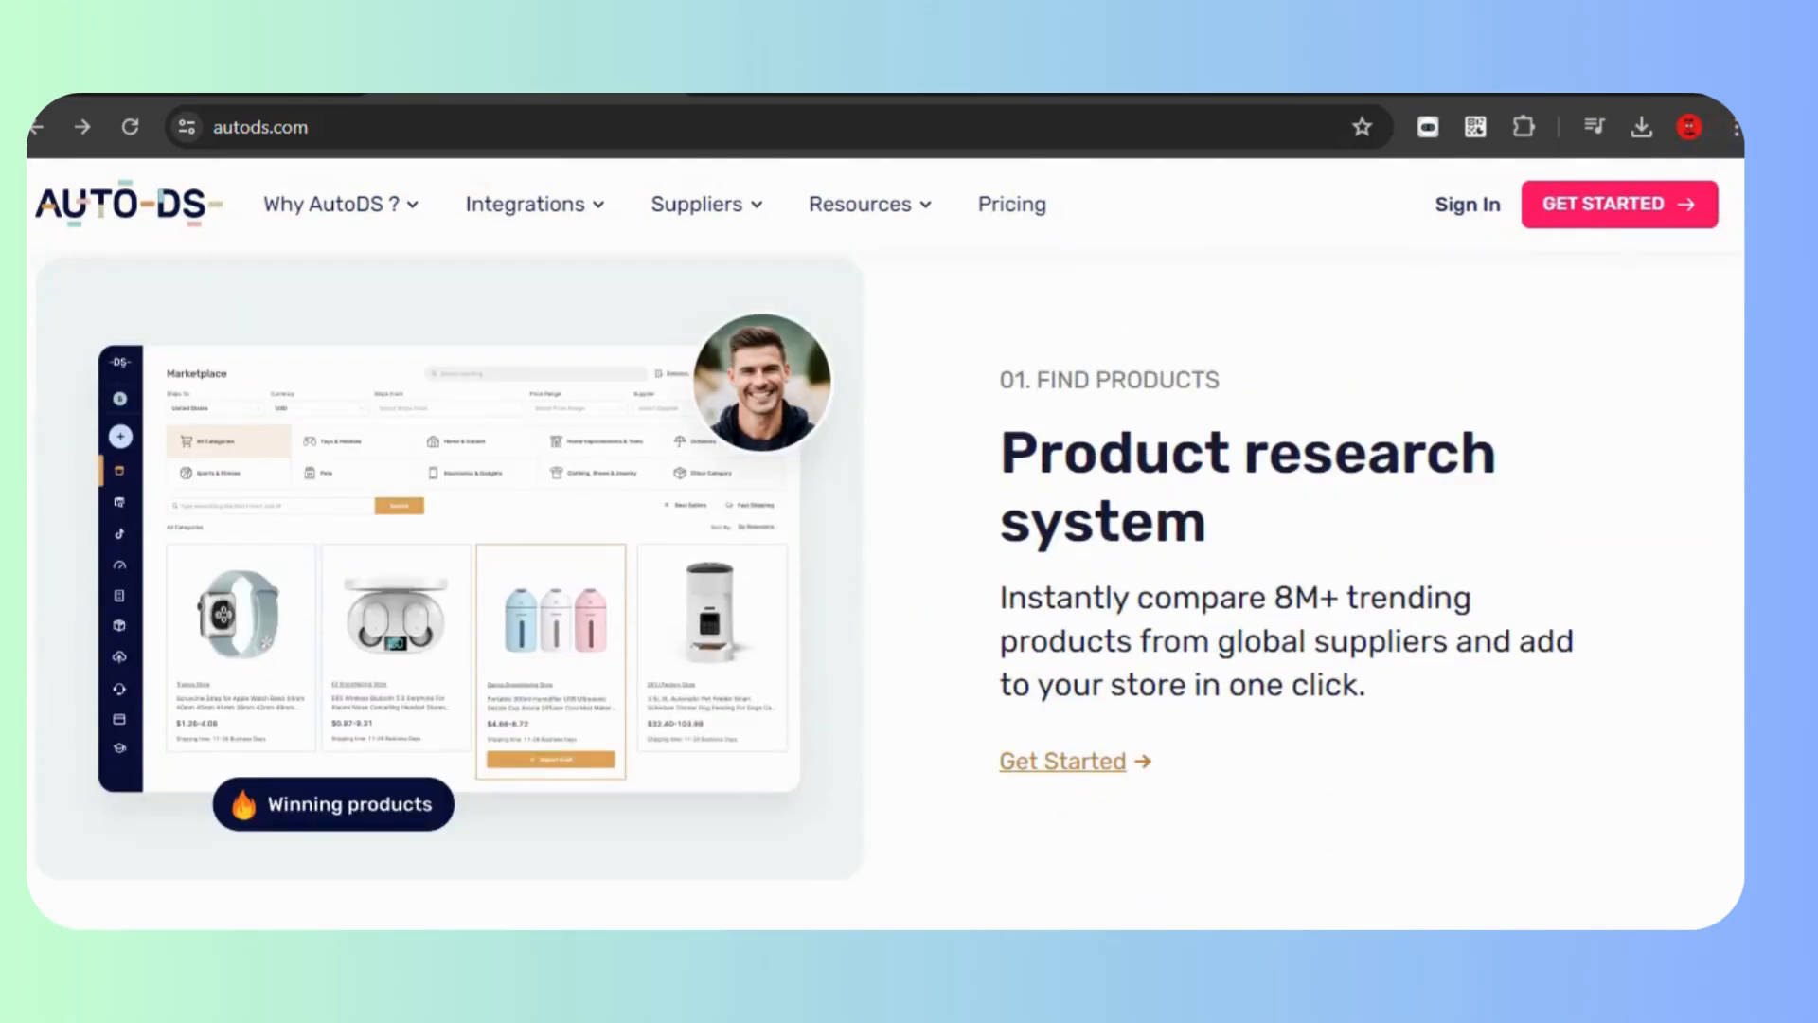
scroll(1623, 322, down, 10)
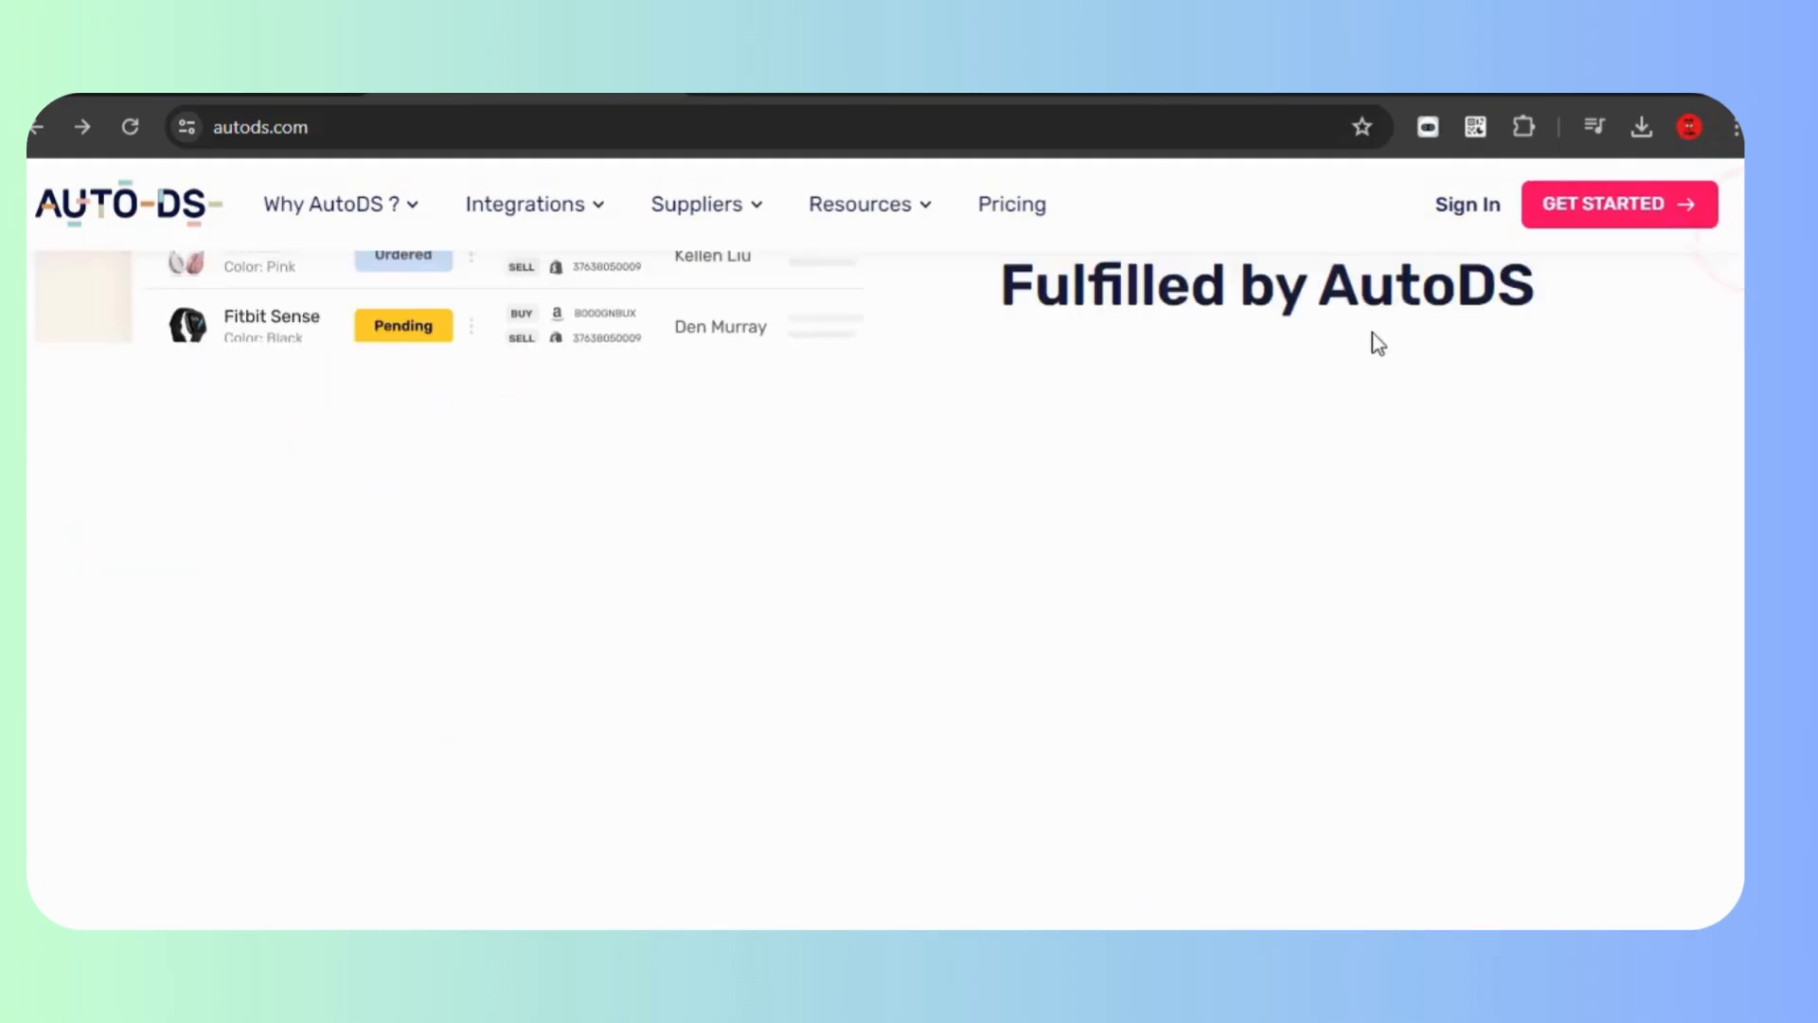
scroll(1732, 298, up, 4)
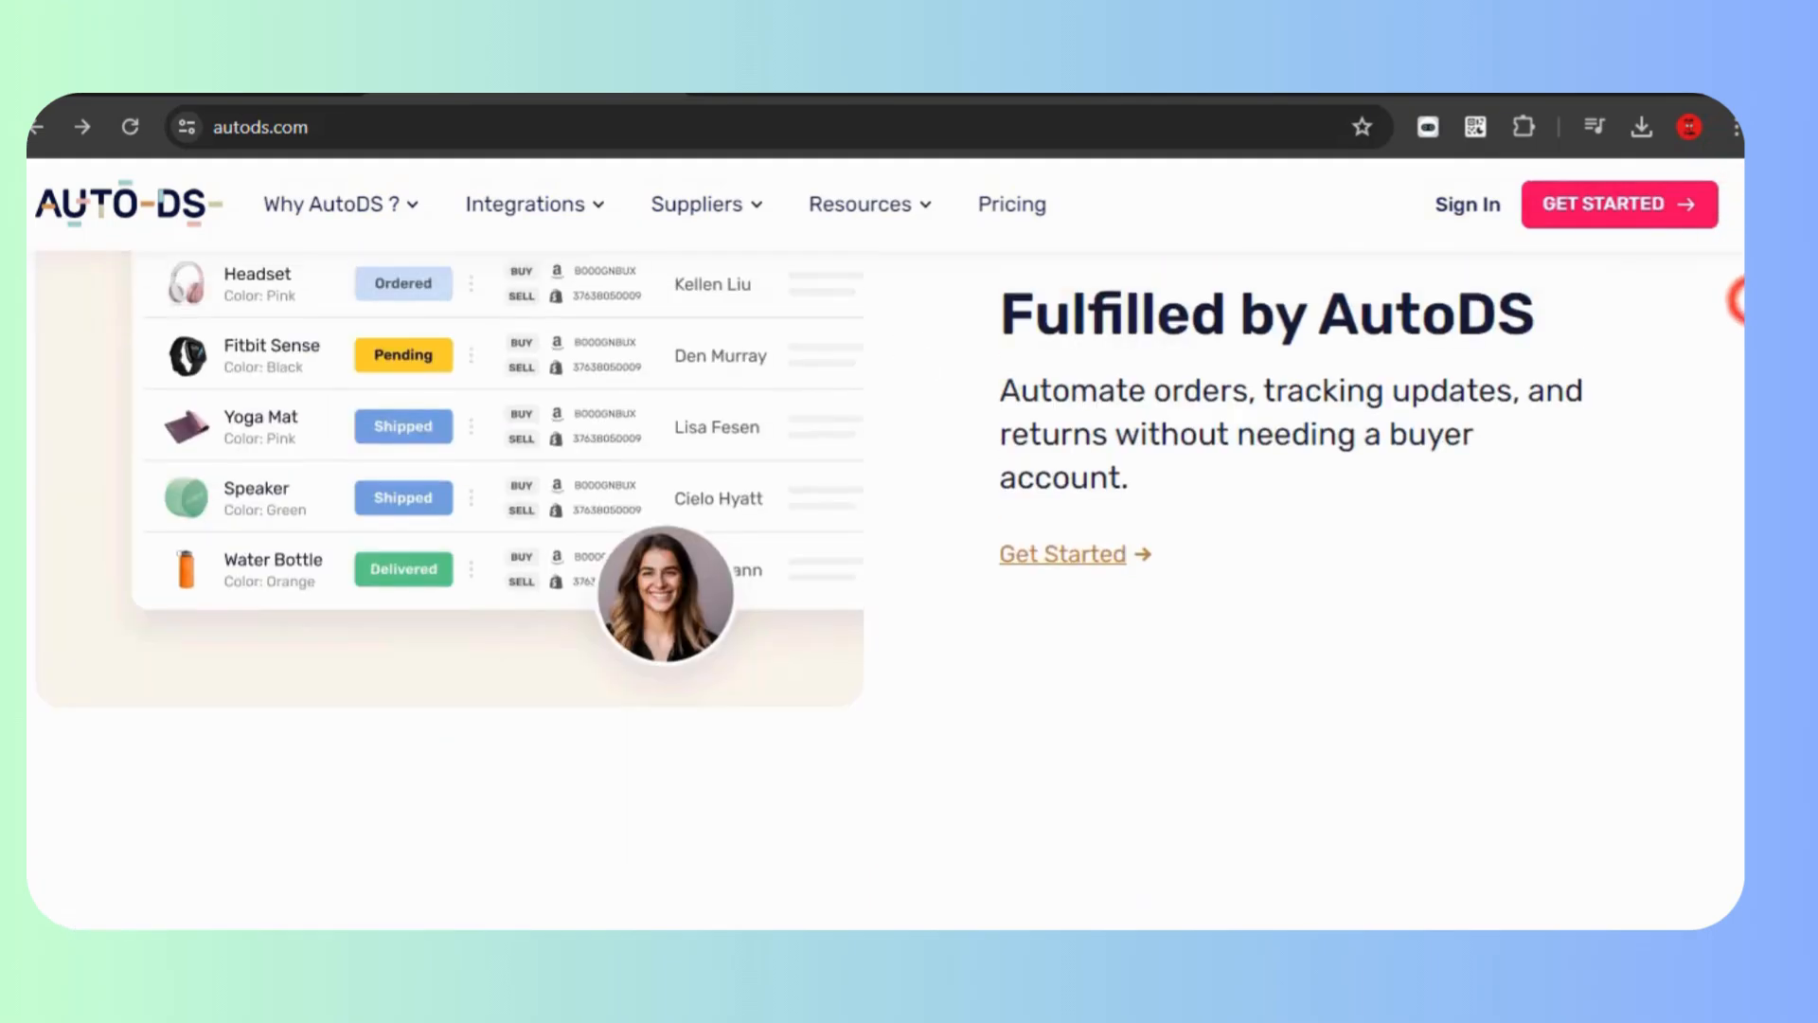
scroll(885, 587, up, 6)
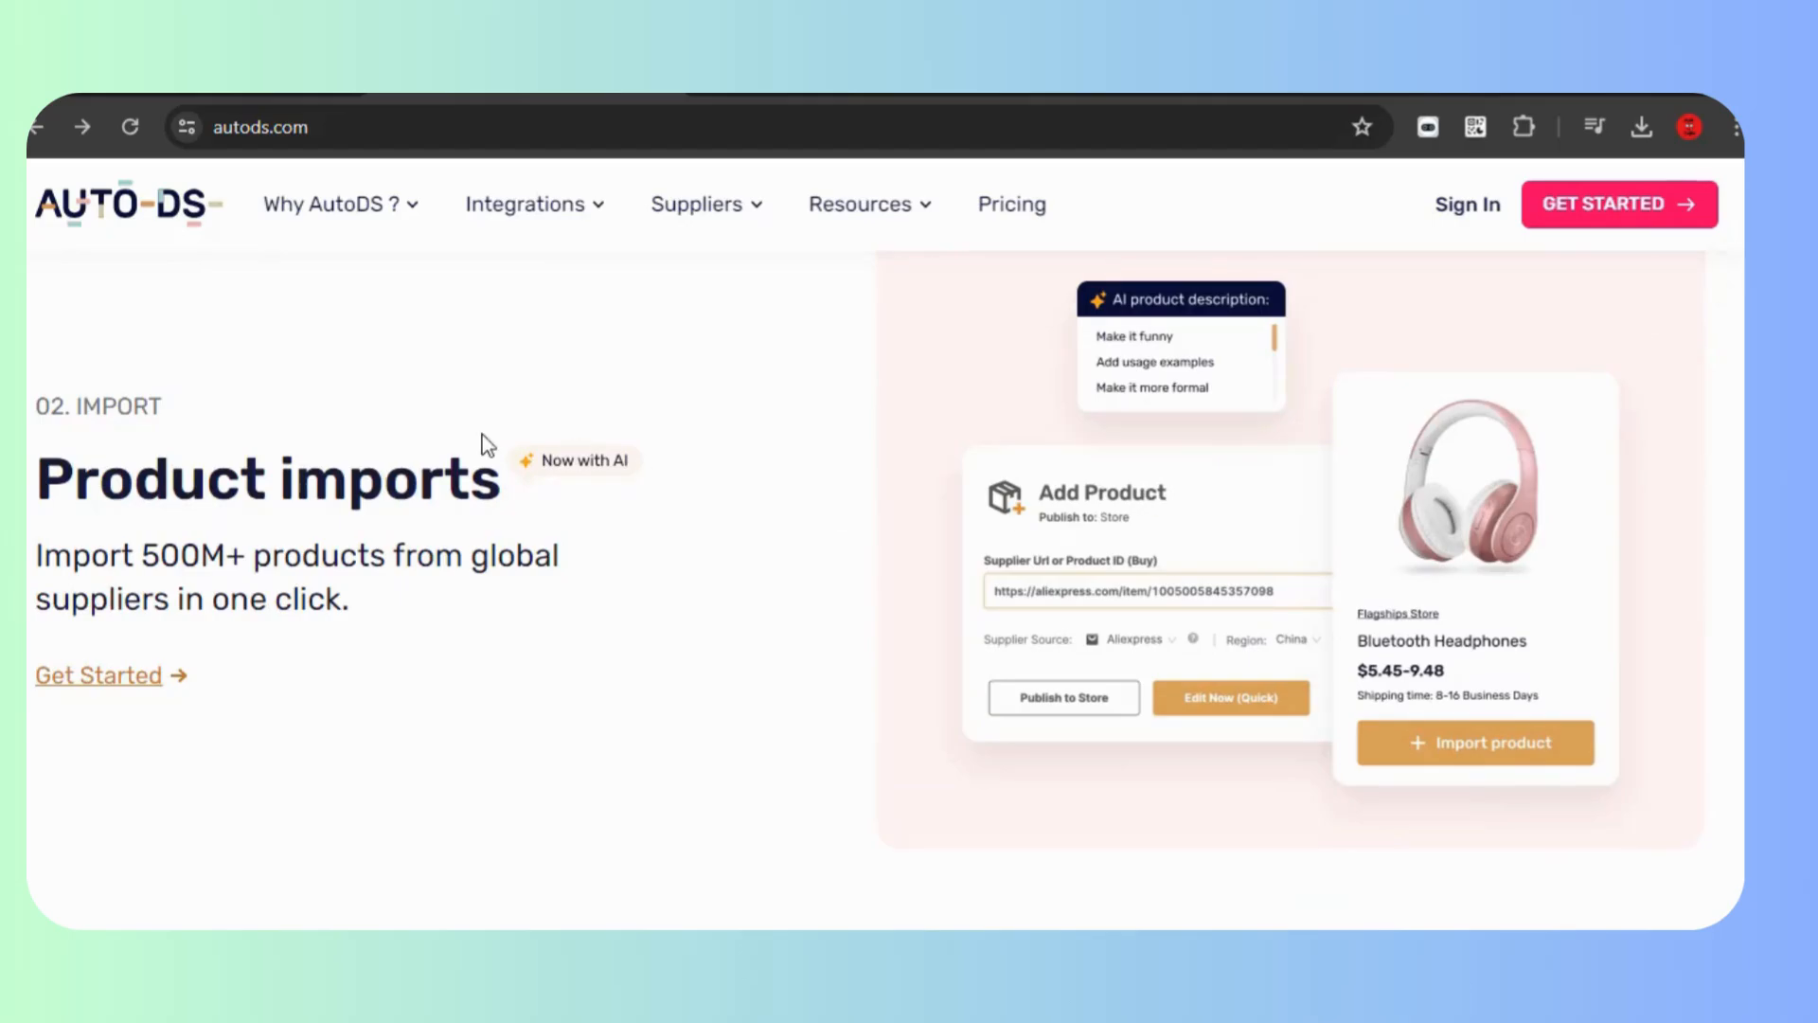
click(1659, 203)
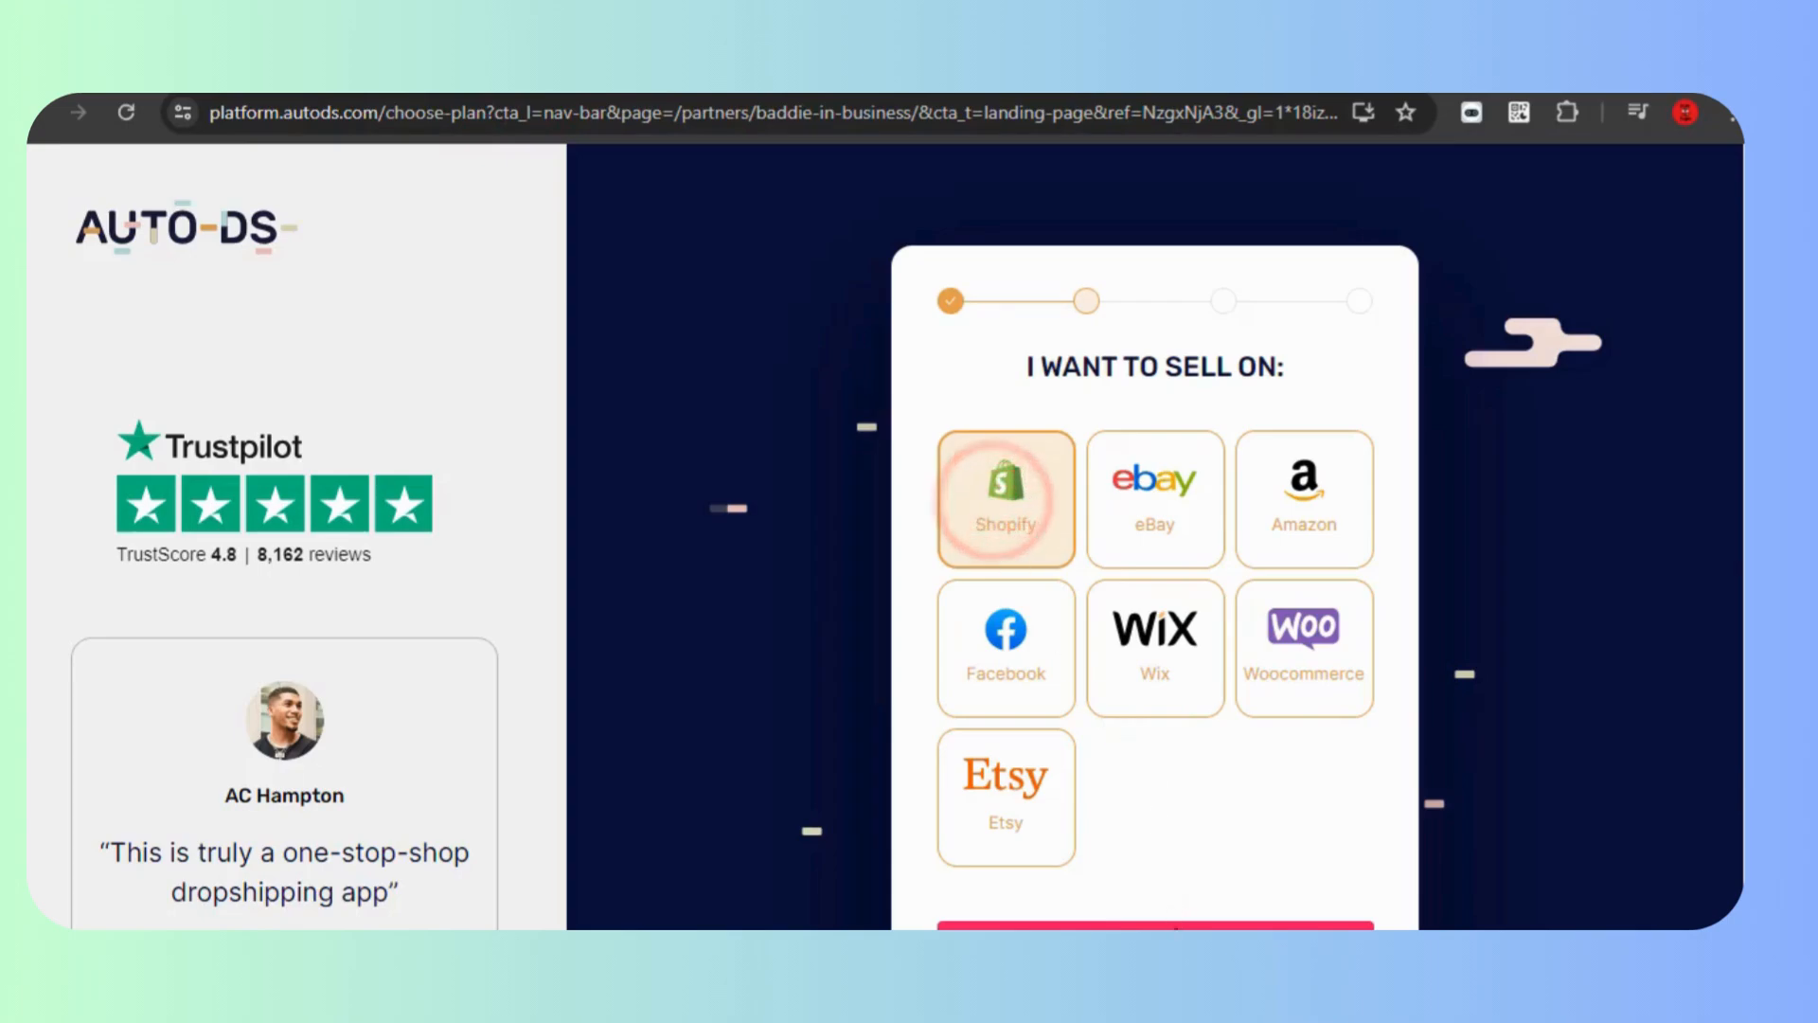
click(1175, 923)
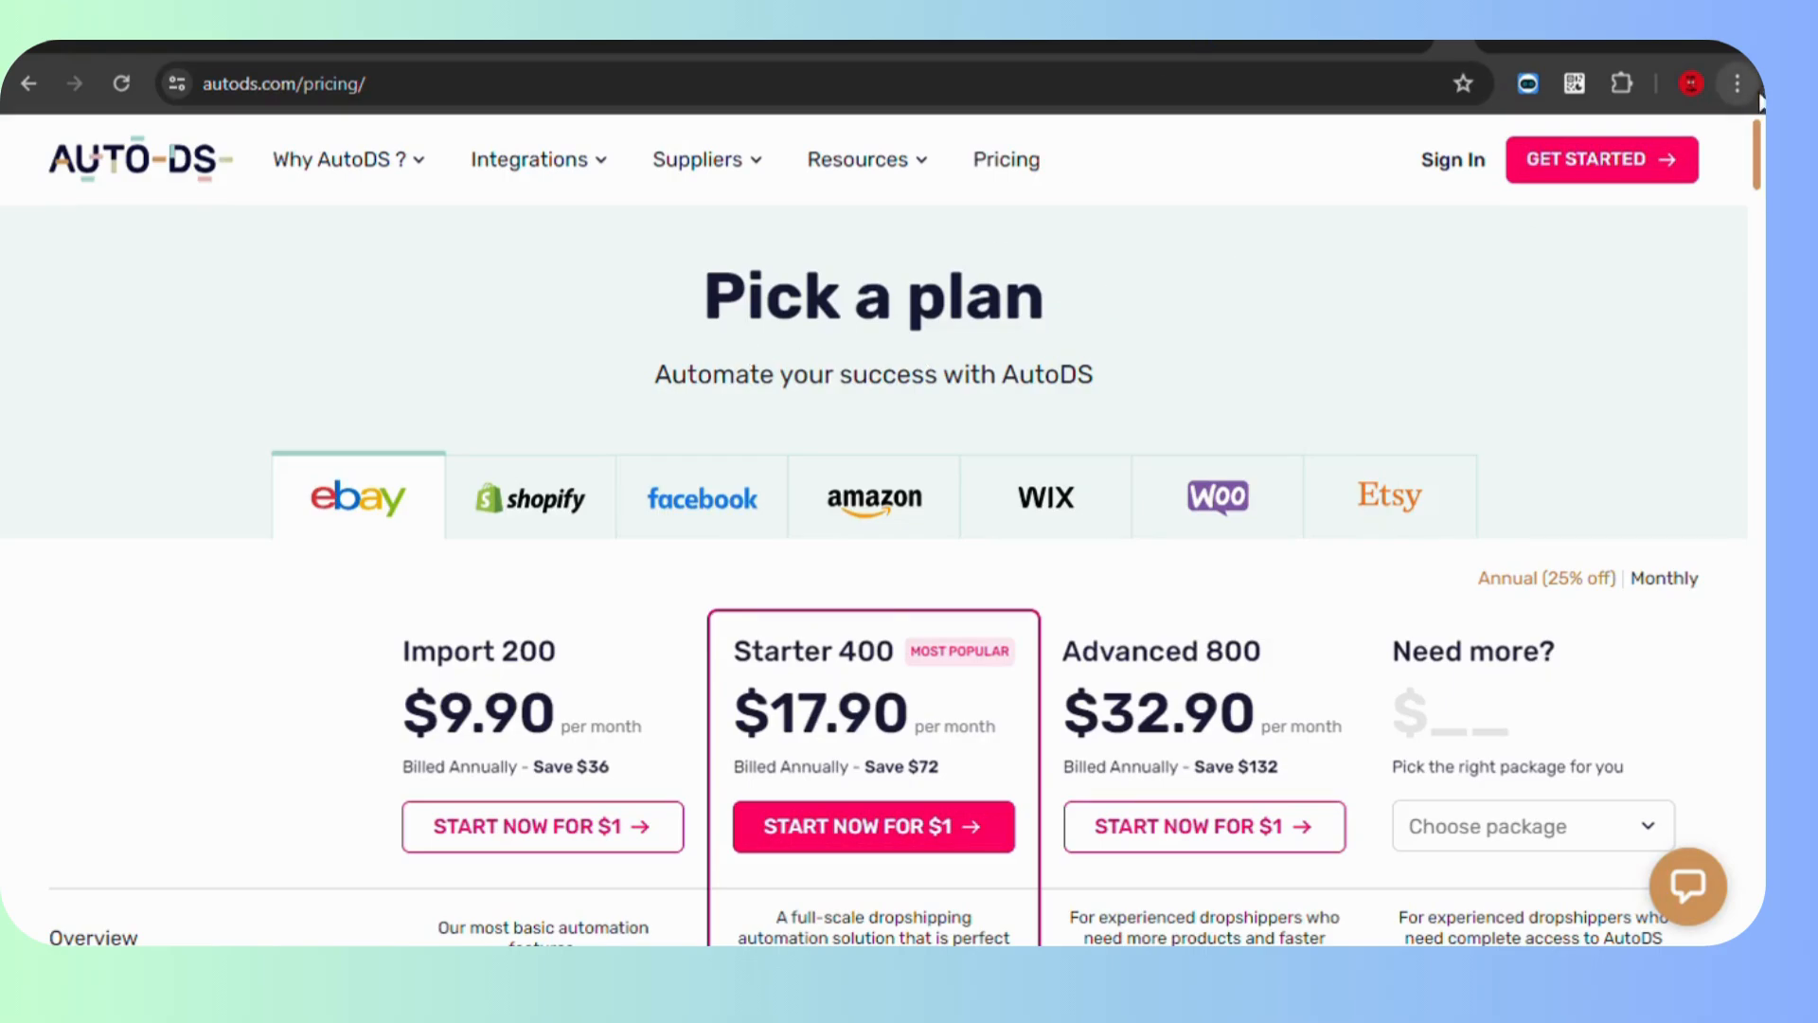
- Compare the AutoDS pricing plans for Shopify, Facebook, Amazon, Wix, WooCommerce and Etsy
scroll(1753, 152, down, 2)
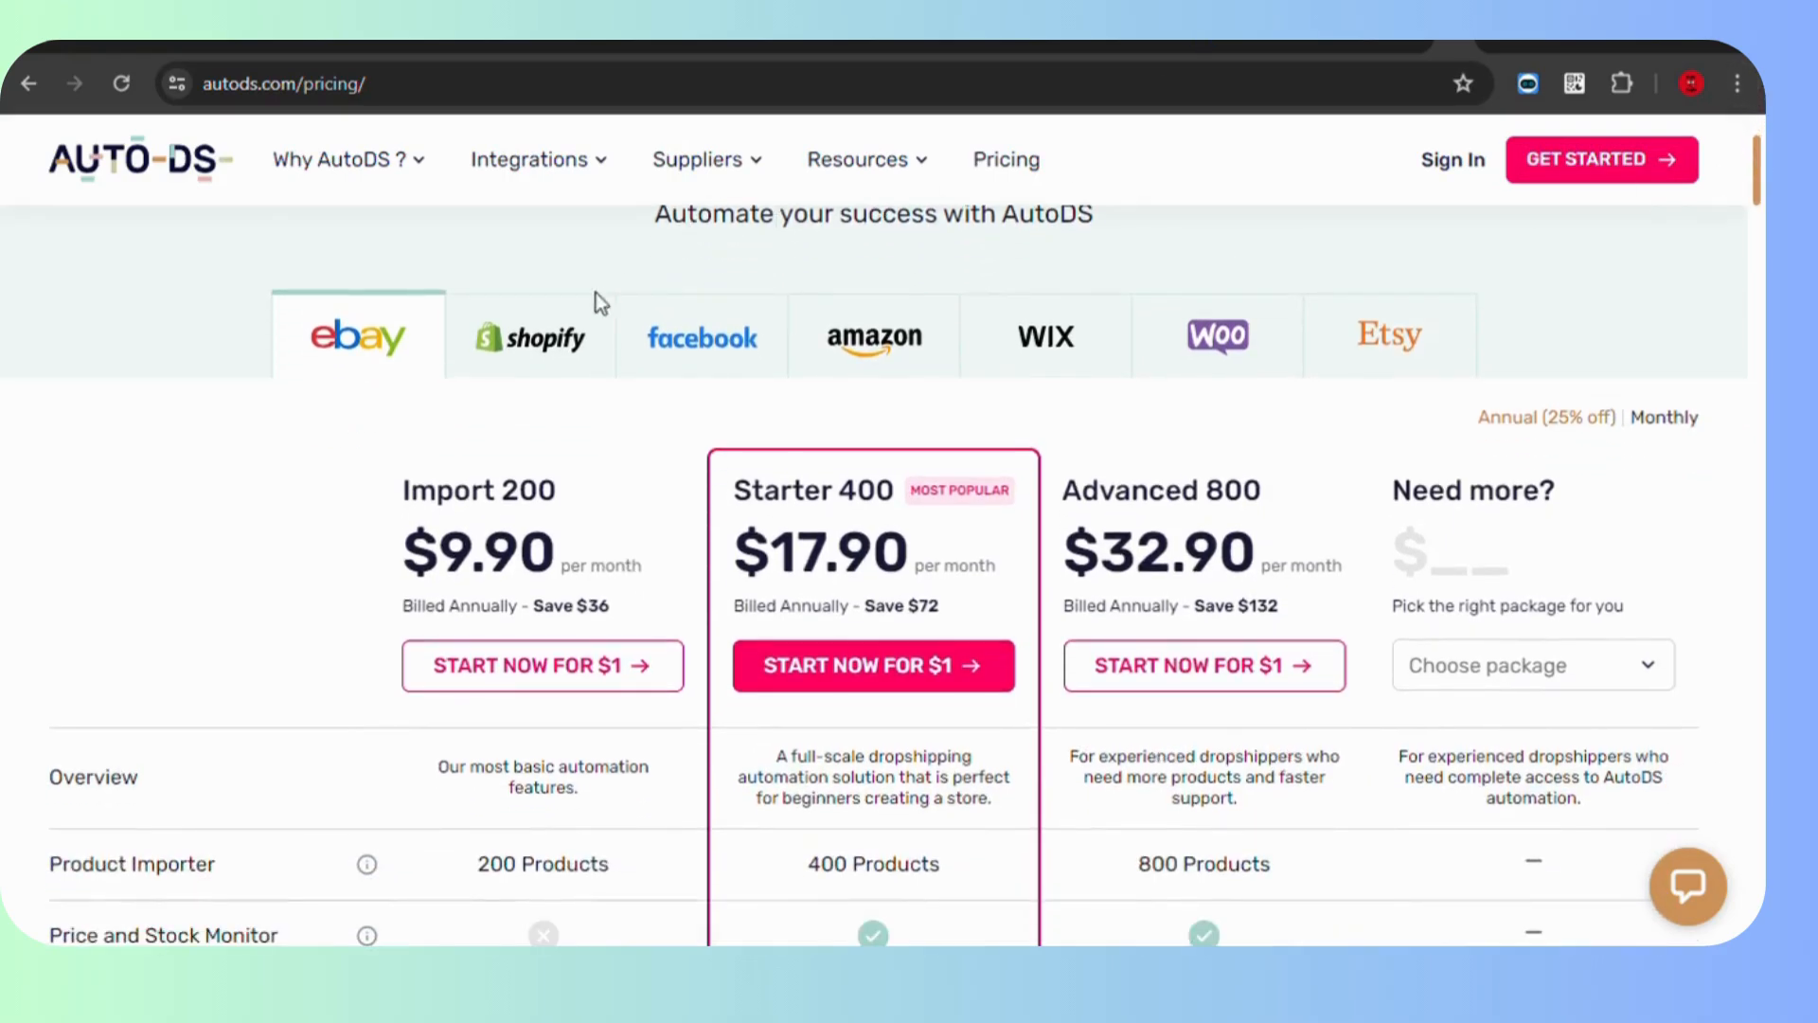
click(604, 349)
click(726, 344)
click(865, 353)
click(1038, 359)
click(1221, 349)
click(1335, 350)
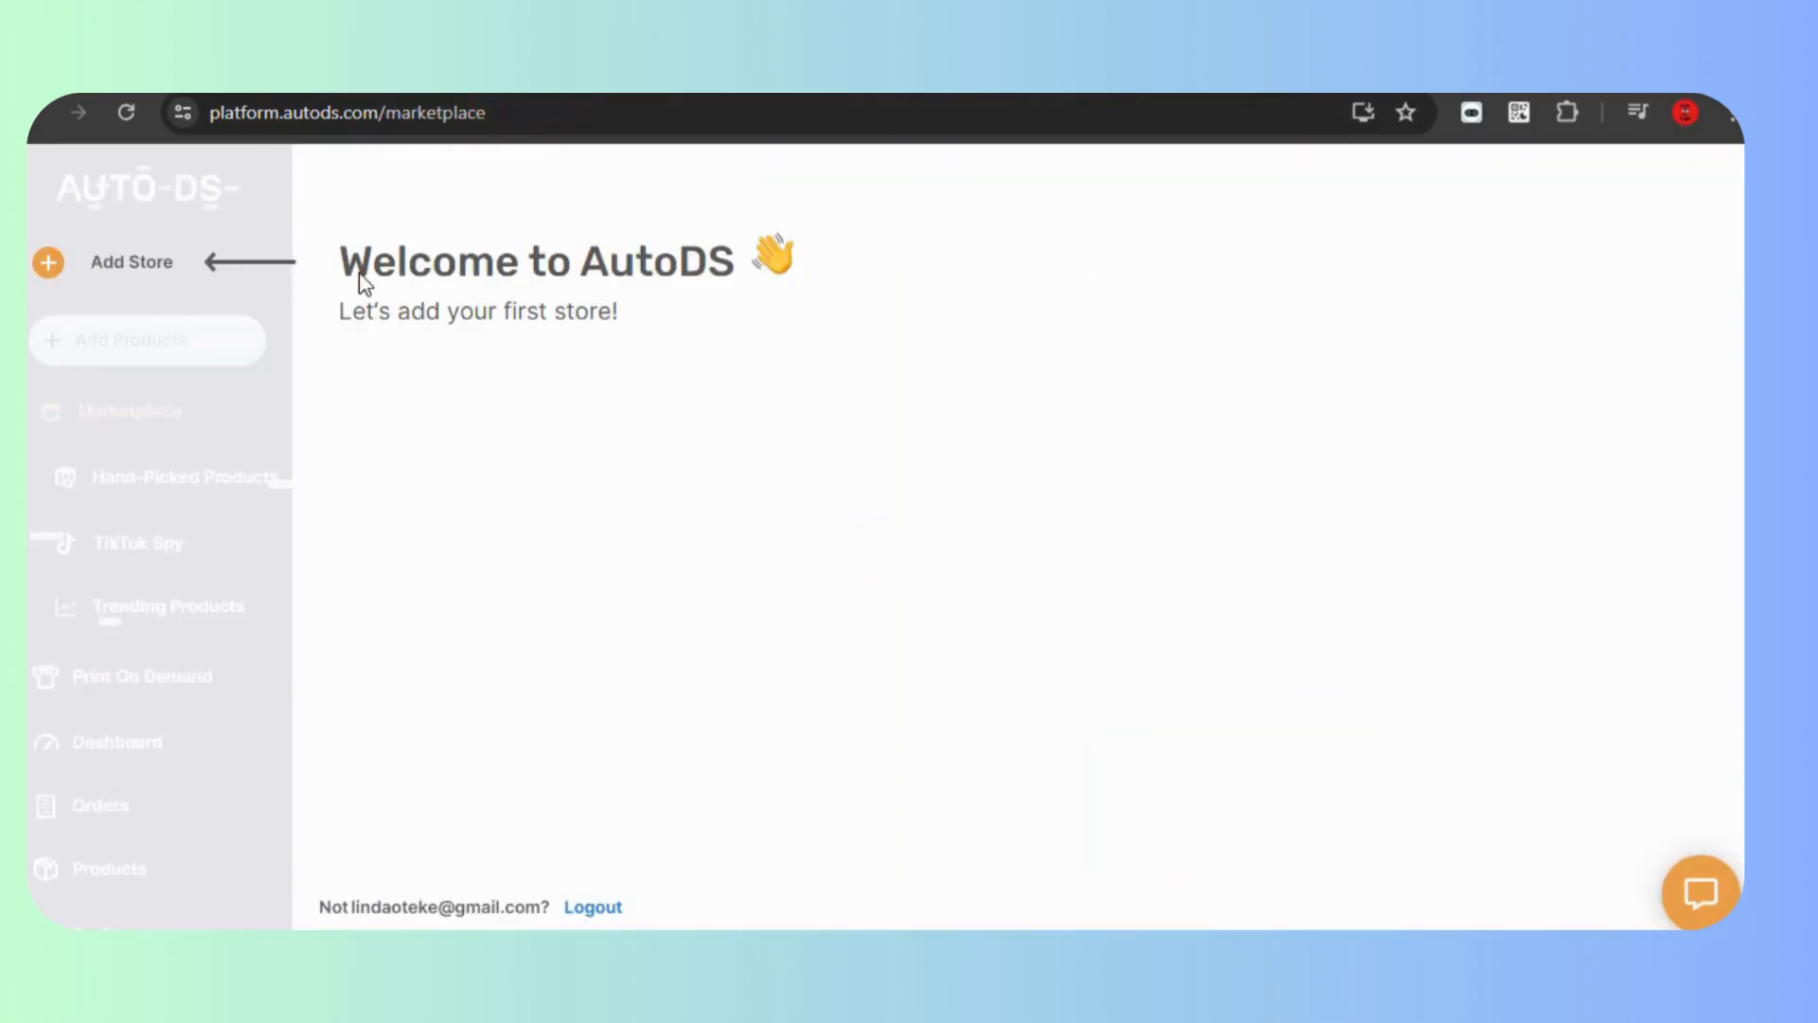
- Add the existing Shopify store to AutoDS and install the AutoDS: Dropshipping & POD app on it
click(71, 270)
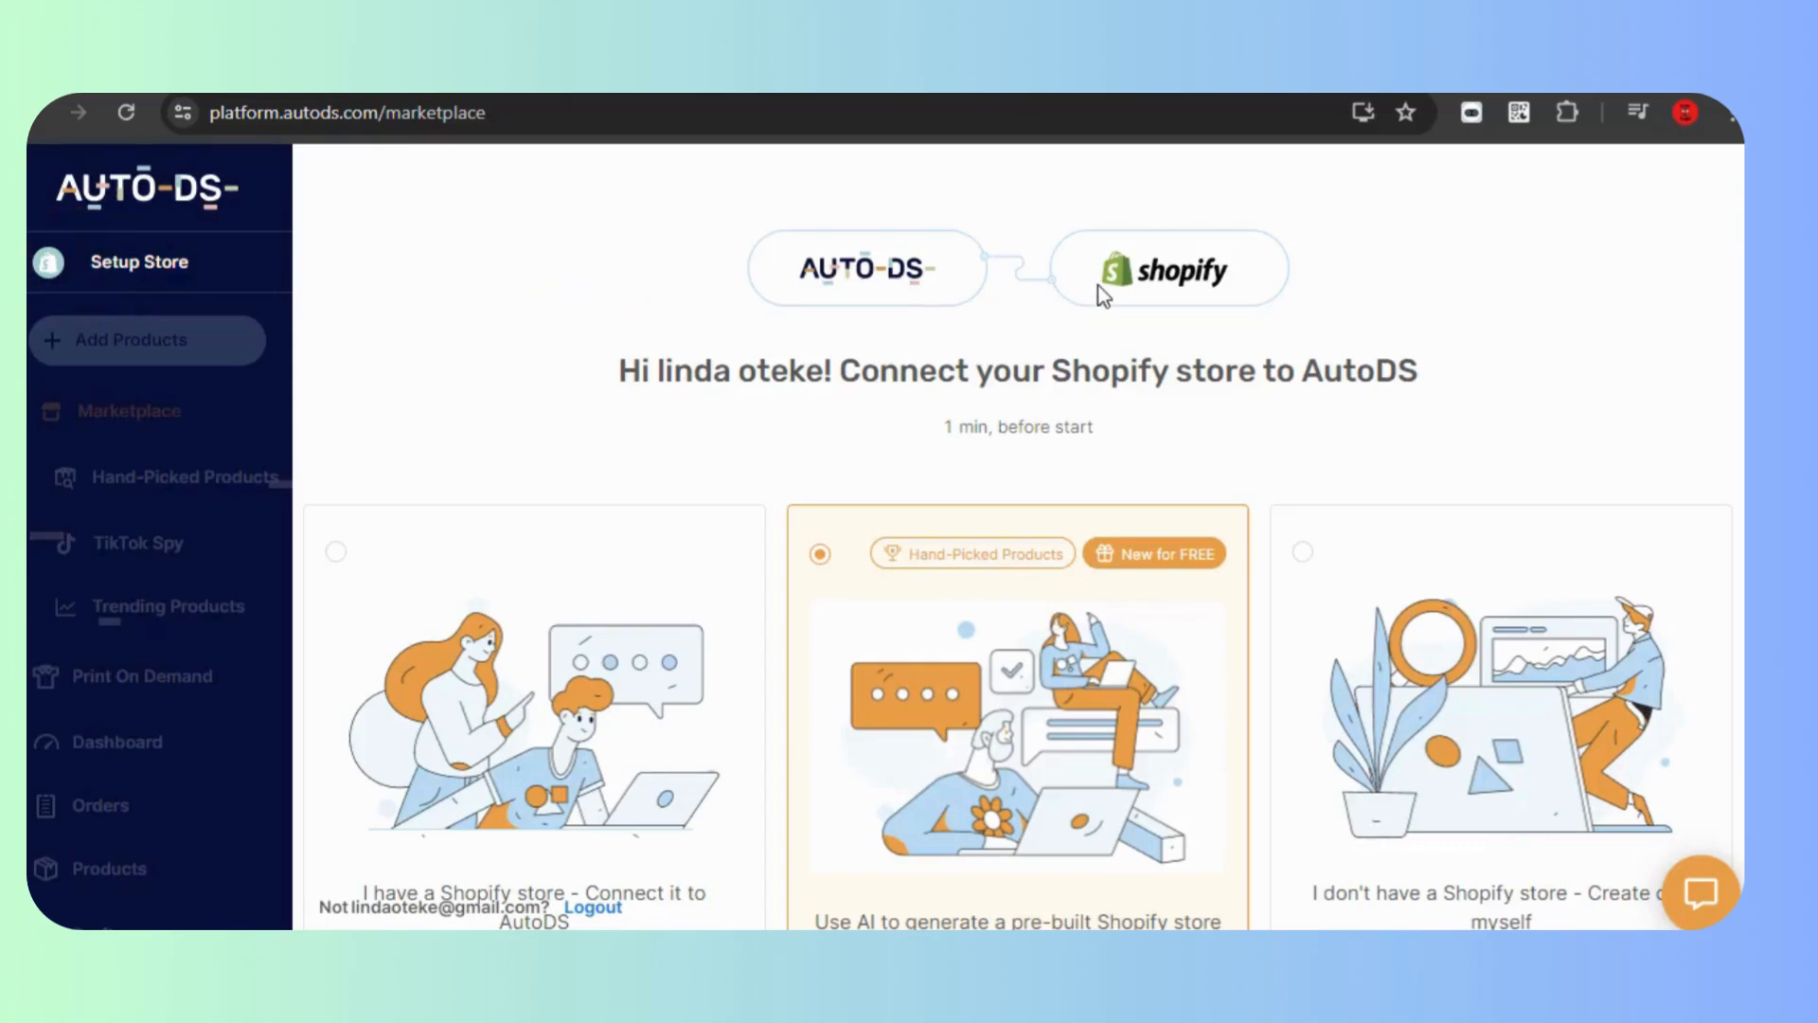
scroll(1737, 474, down, 2)
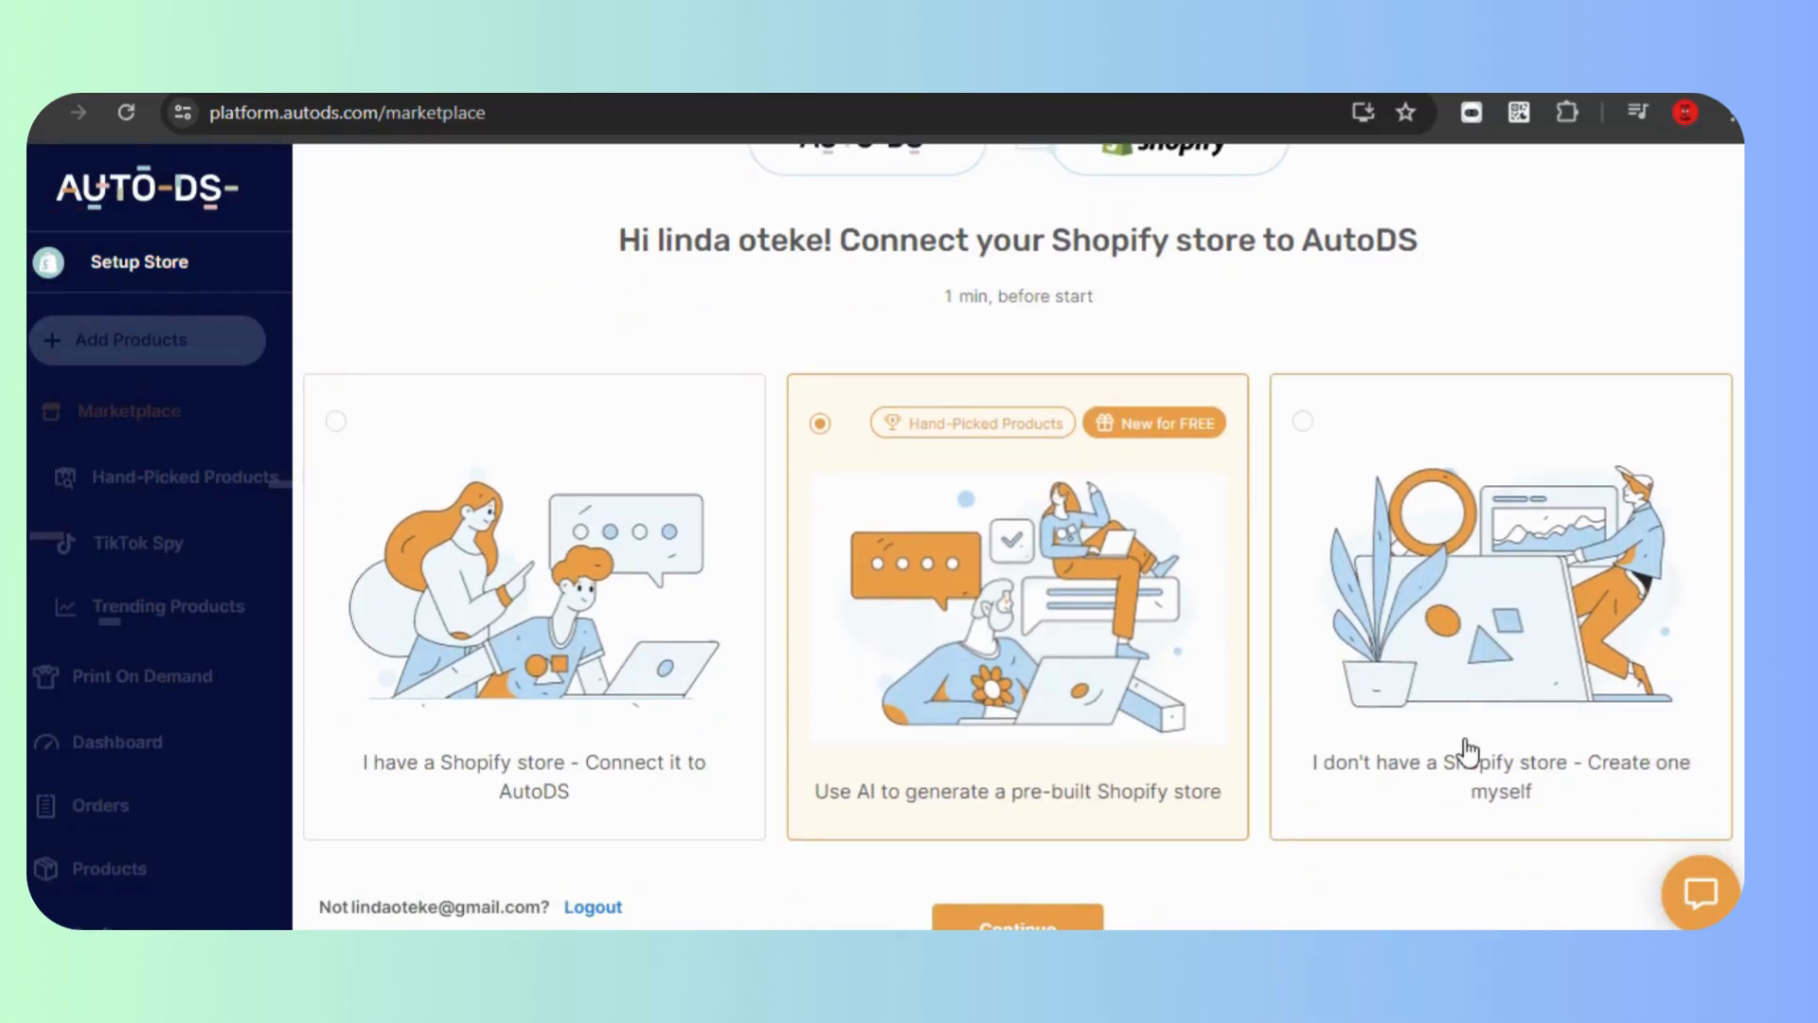
click(502, 700)
click(949, 914)
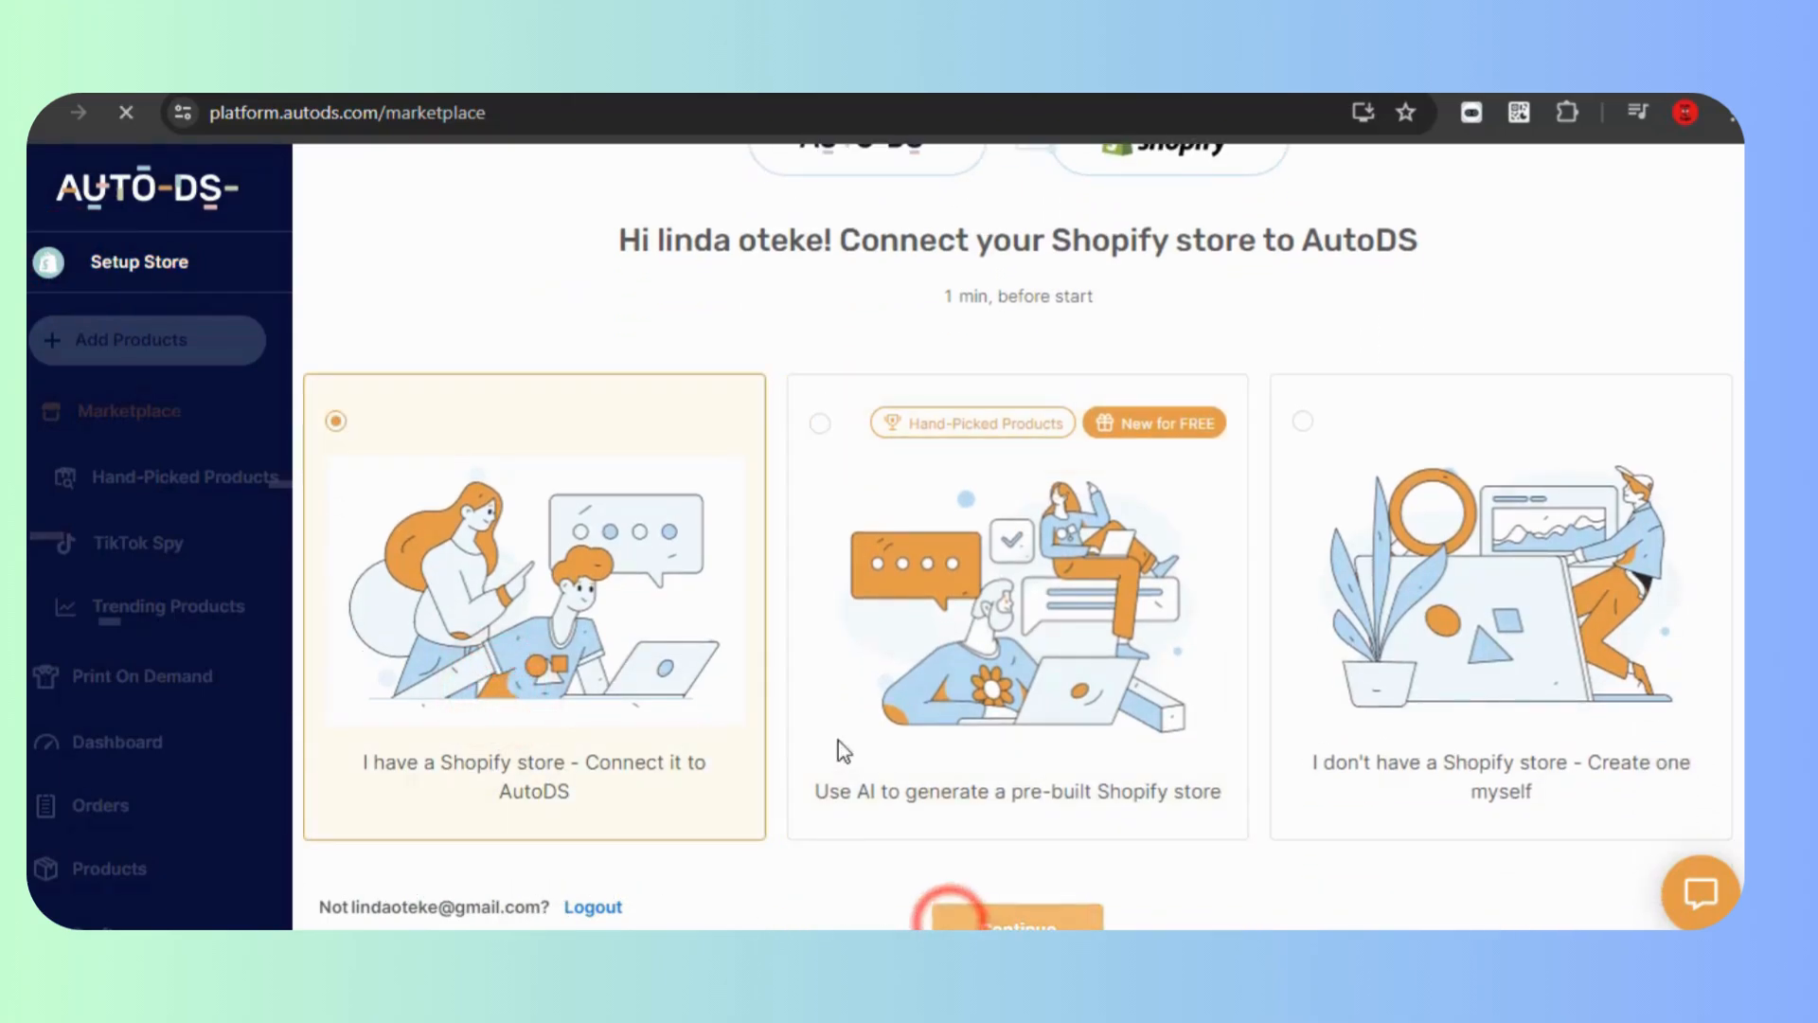
click(305, 857)
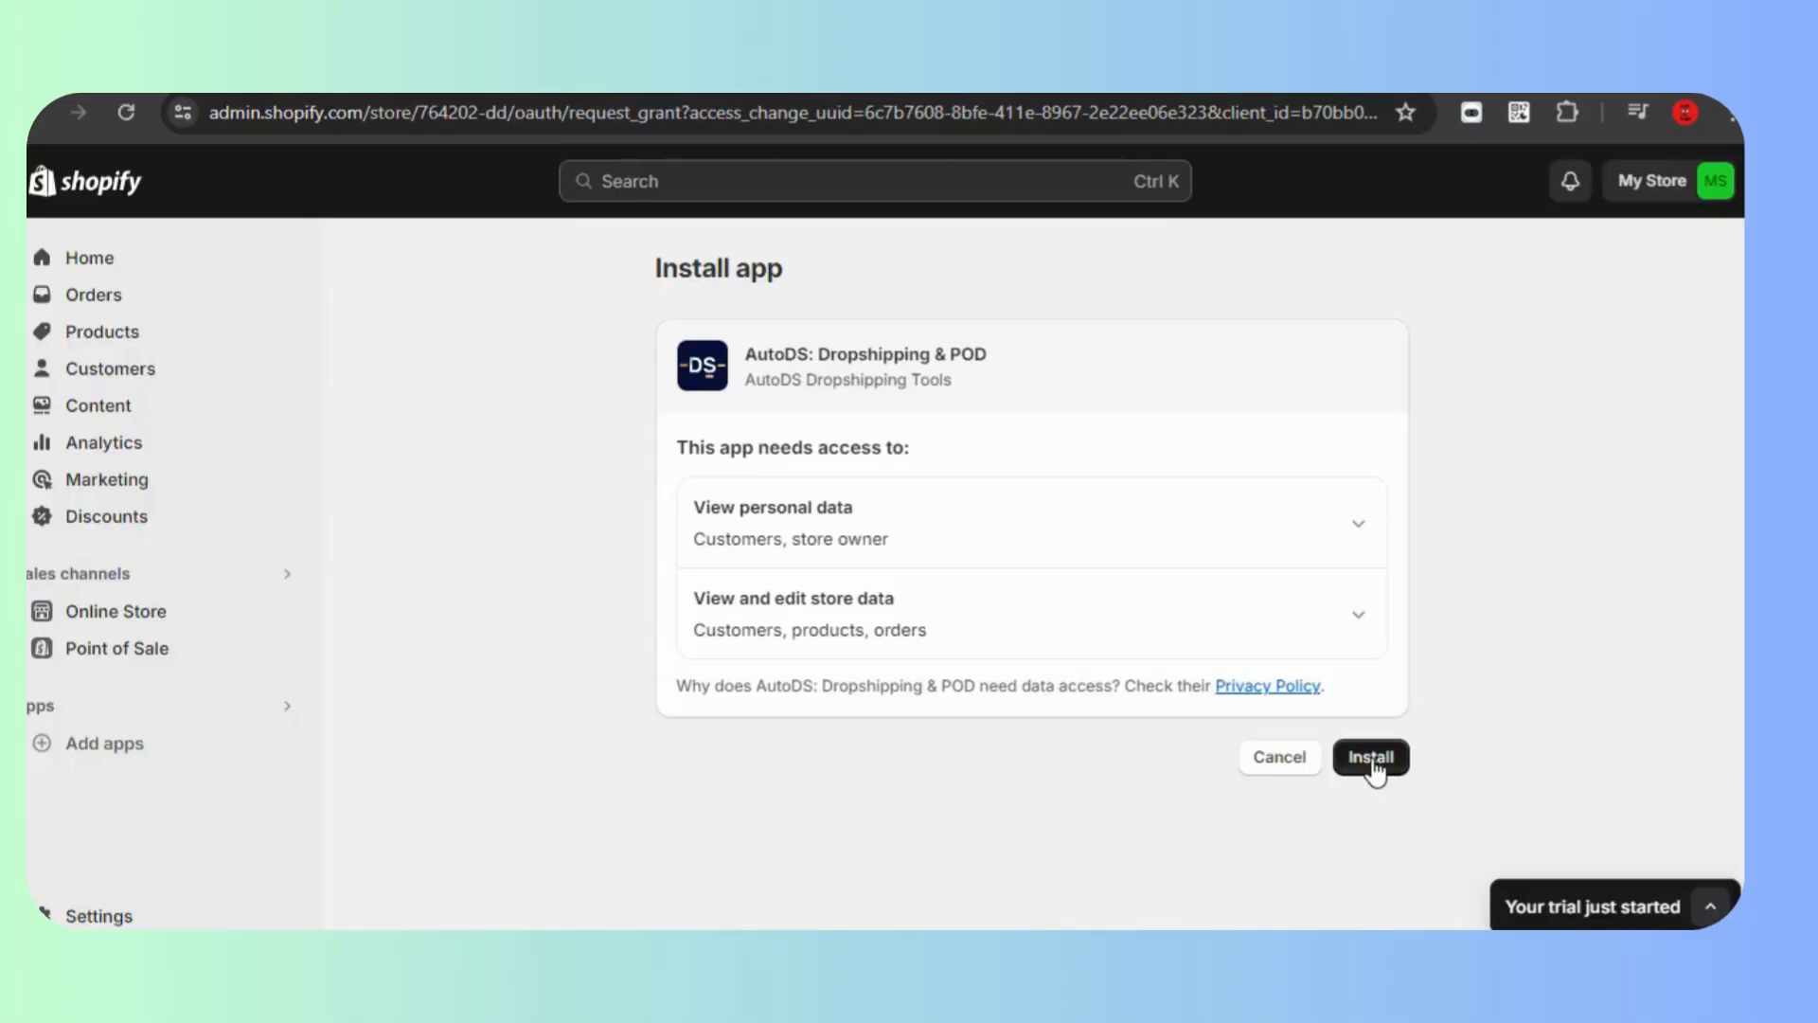
click(1373, 760)
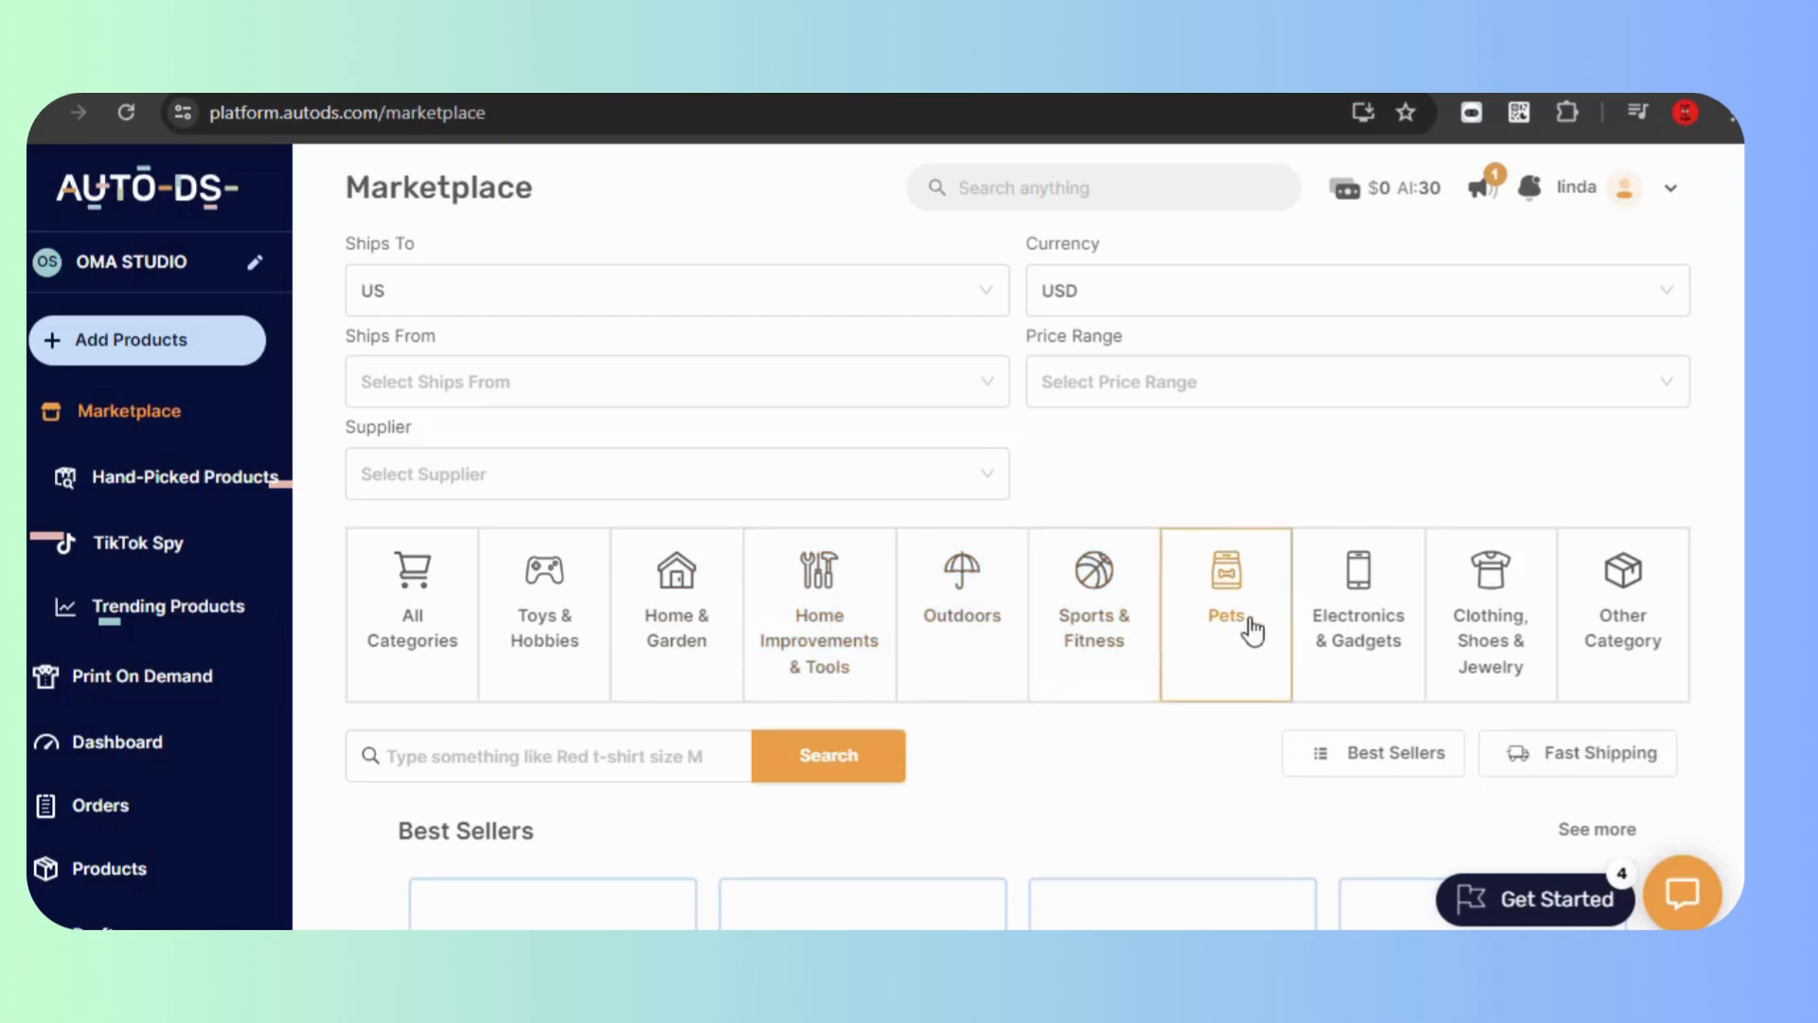
- Examine the AutoDS Marketplace filters for shipping destination and origin, supplier, currency and price range
drag(333, 237, 417, 246)
drag(446, 333, 341, 337)
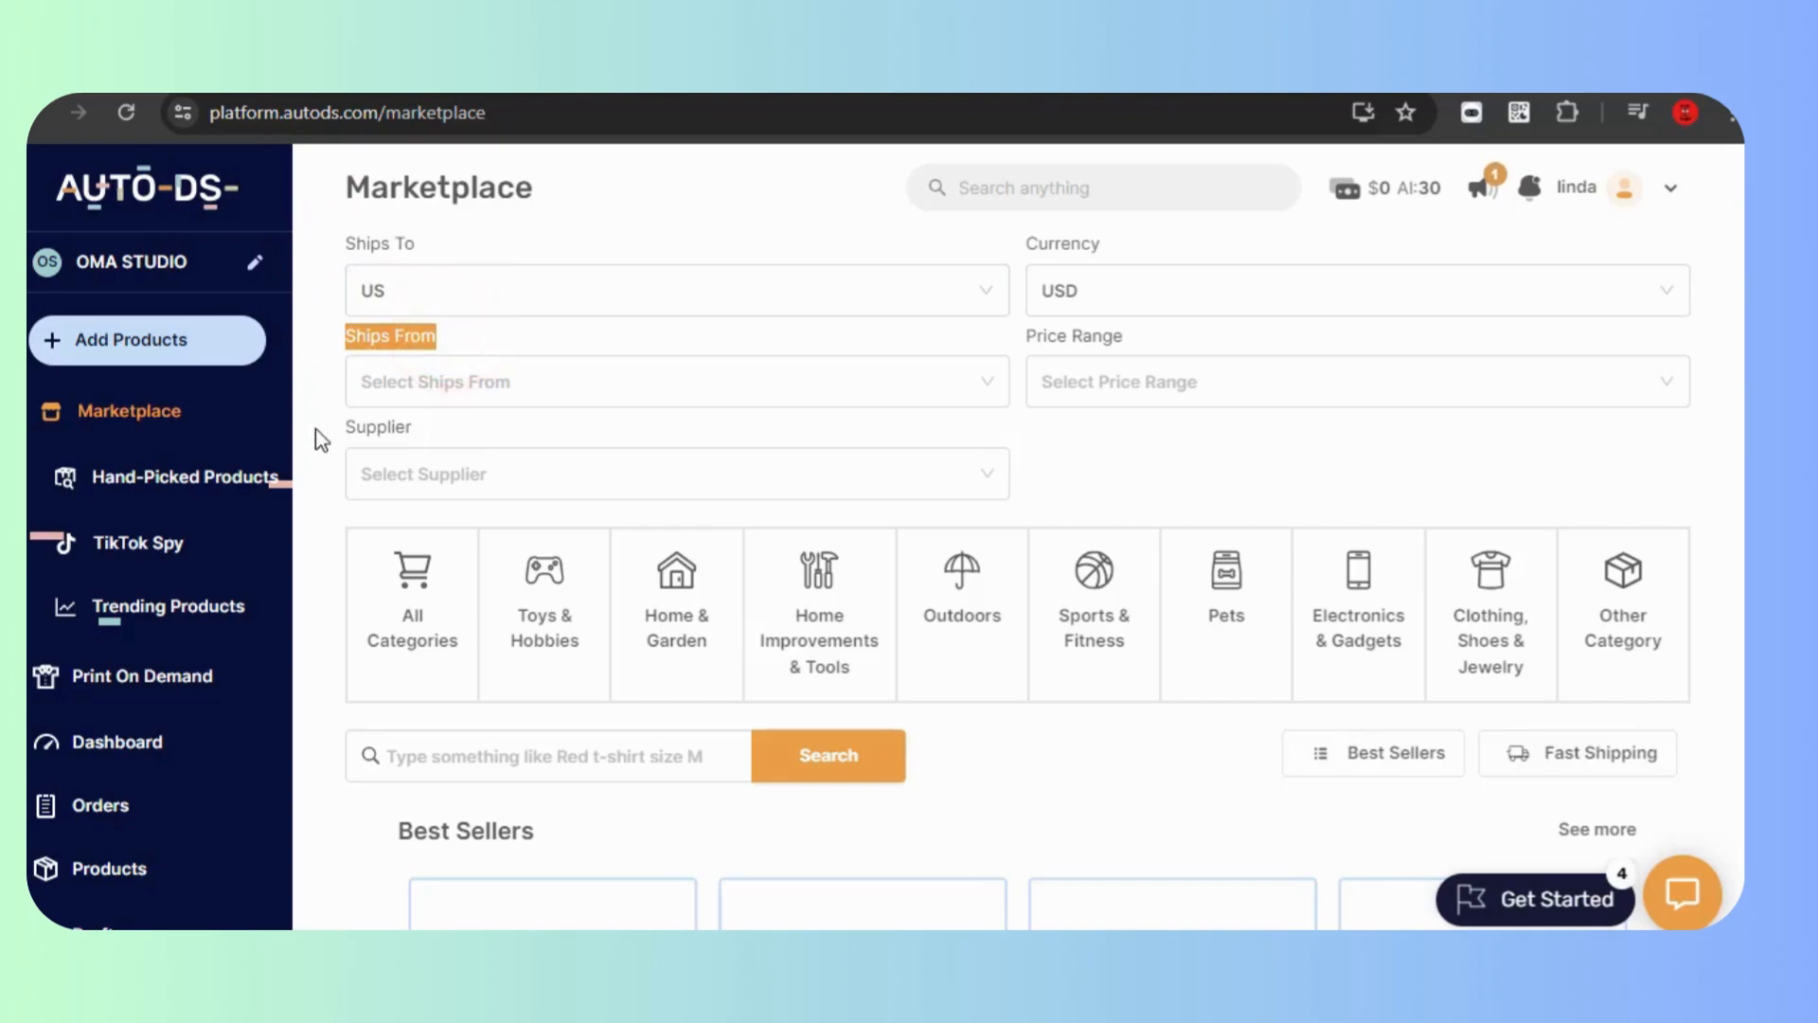
drag(324, 428, 431, 433)
drag(1116, 244, 1022, 250)
click(1013, 341)
drag(1027, 350, 976, 296)
- Show the Sports & Fitness category in the Marketplace and look through its products, prices and shipping times
click(1112, 587)
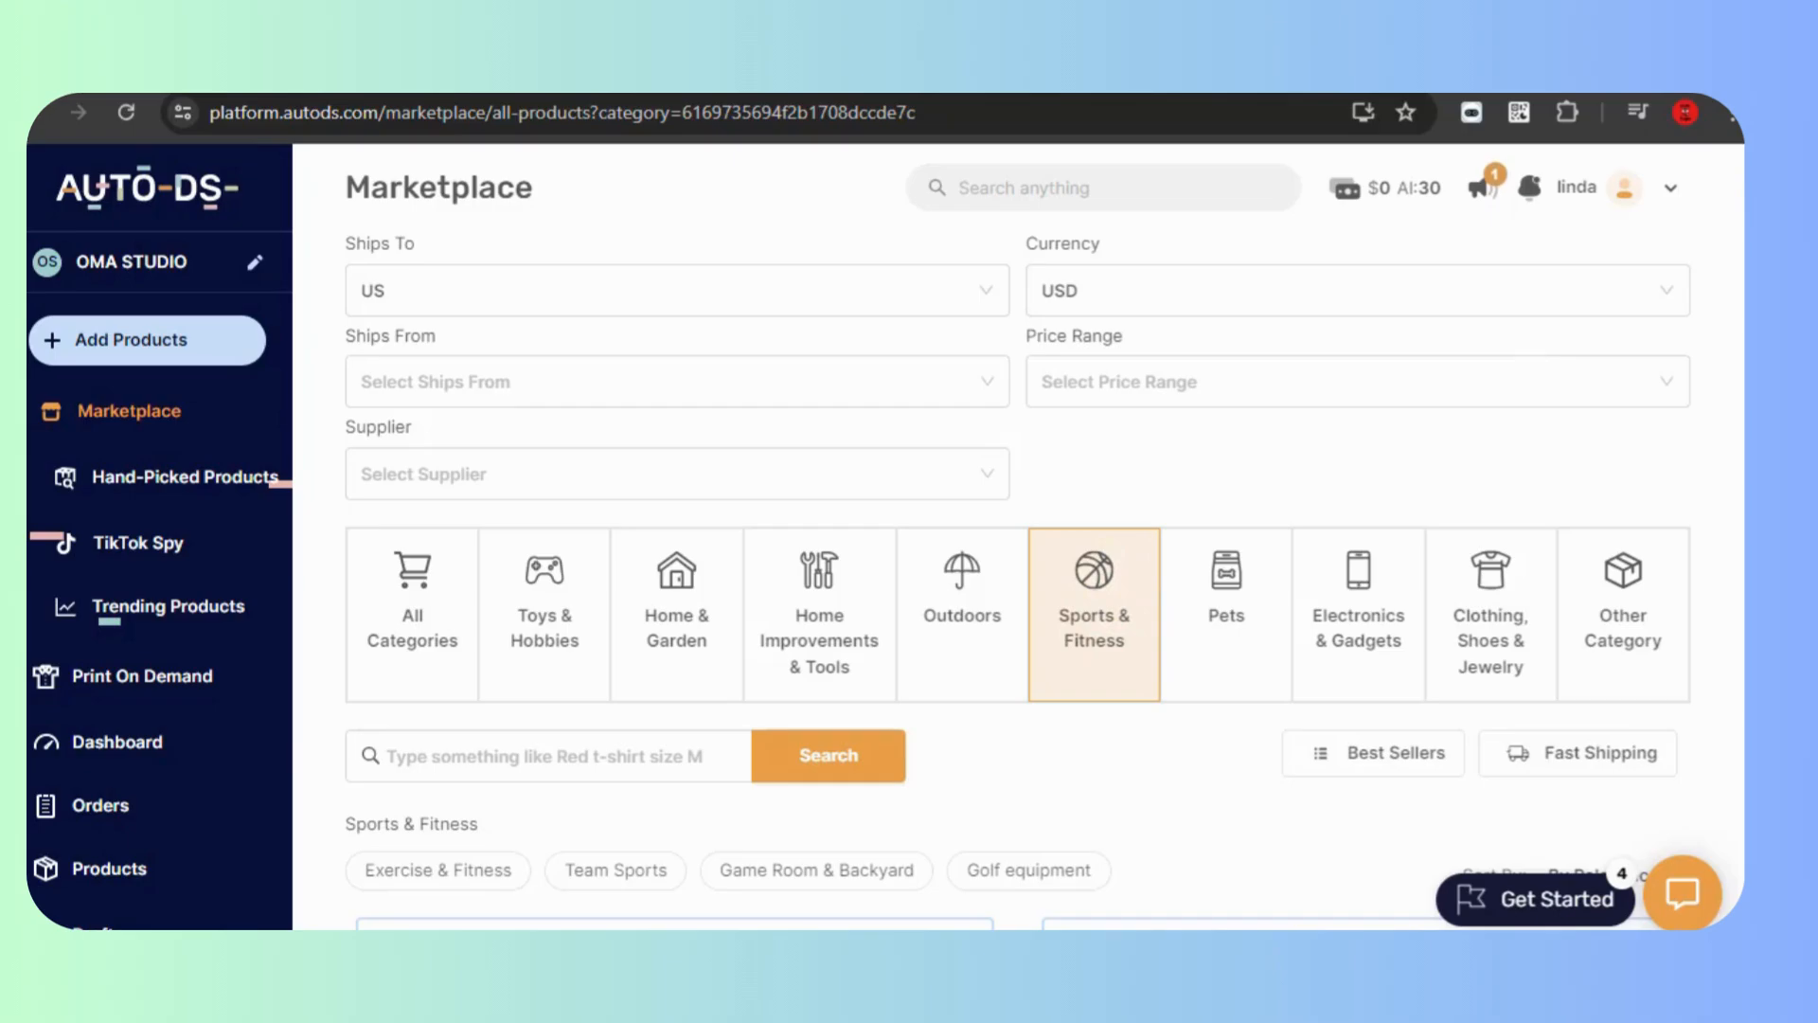
scroll(518, 769, down, 8)
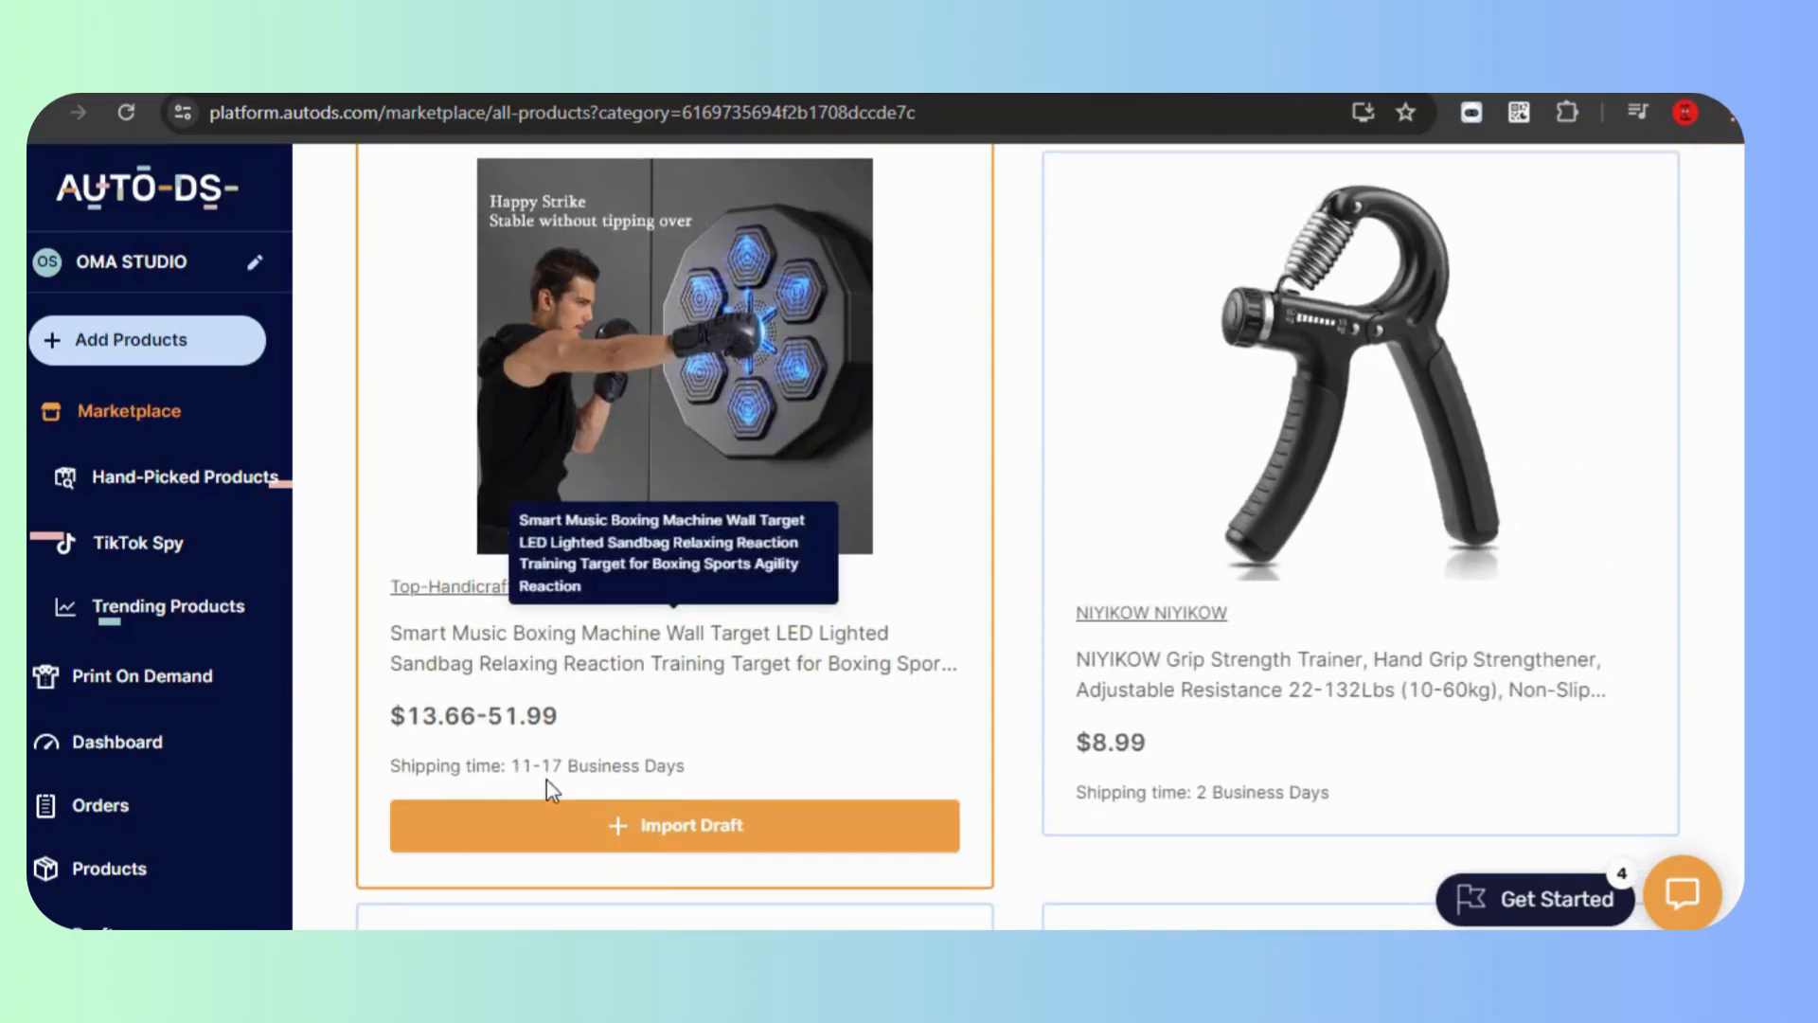
scroll(594, 775, down, 10)
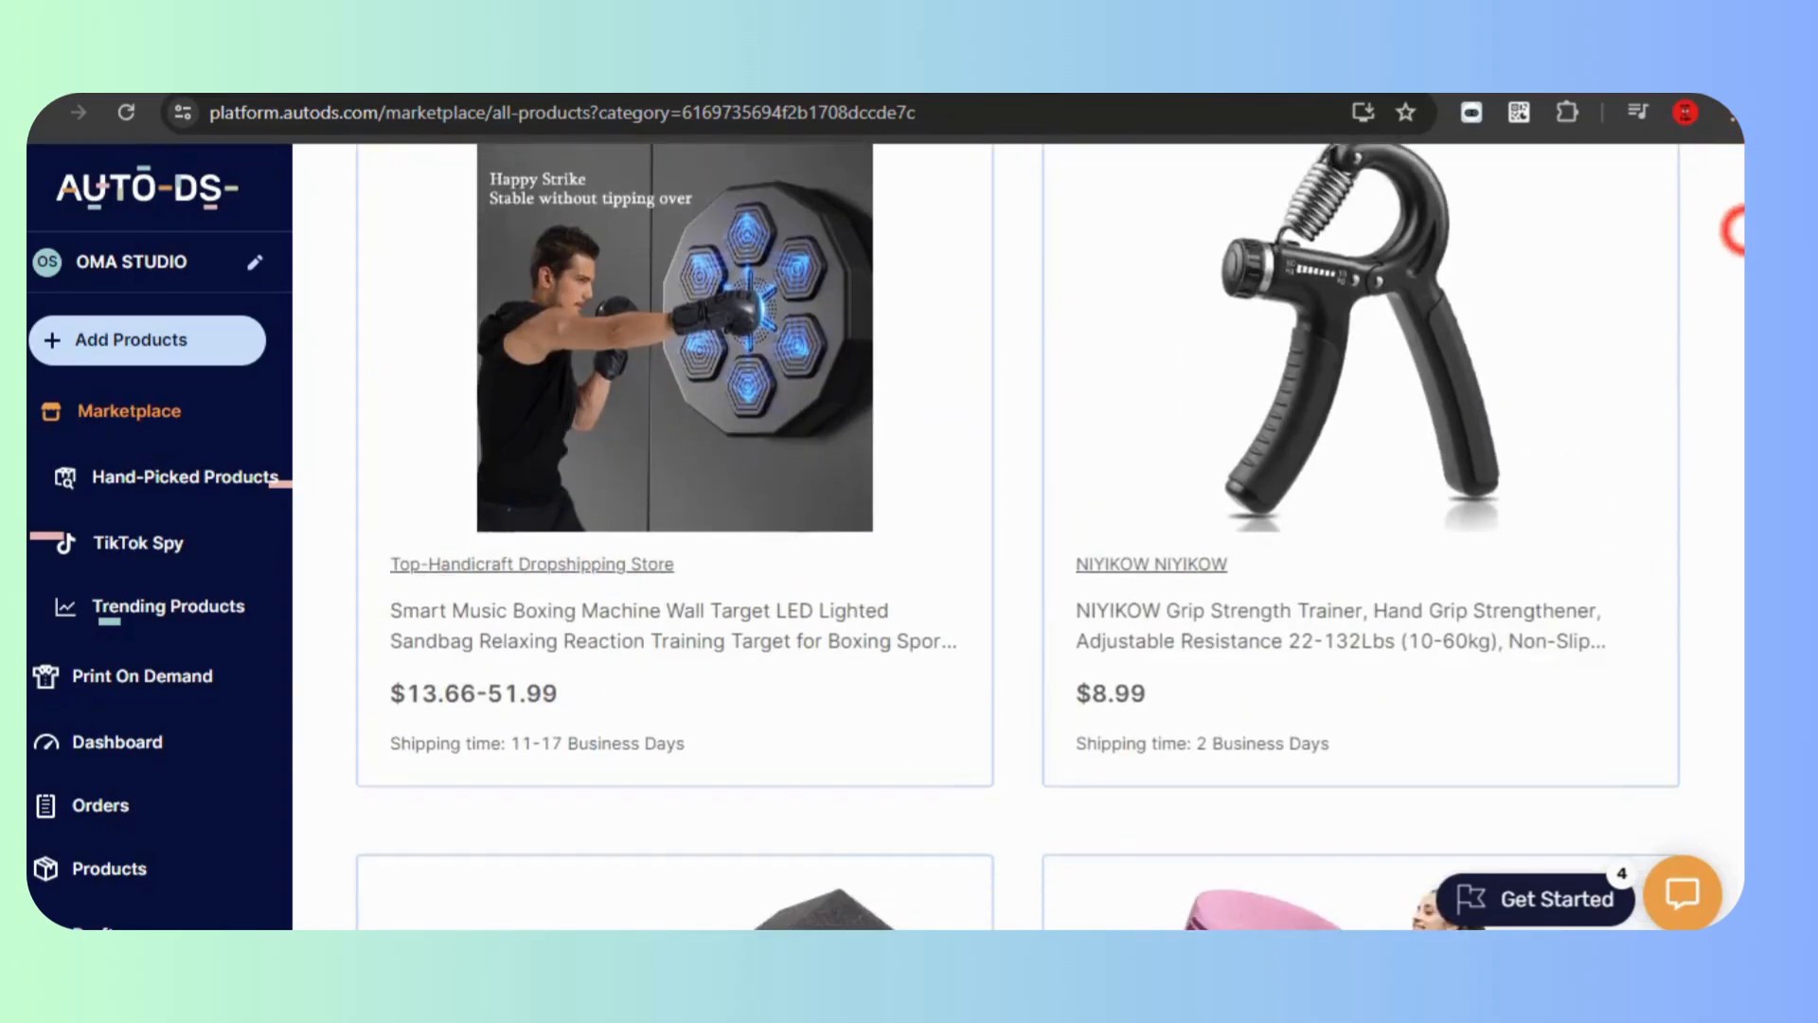
scroll(594, 774, down, 10)
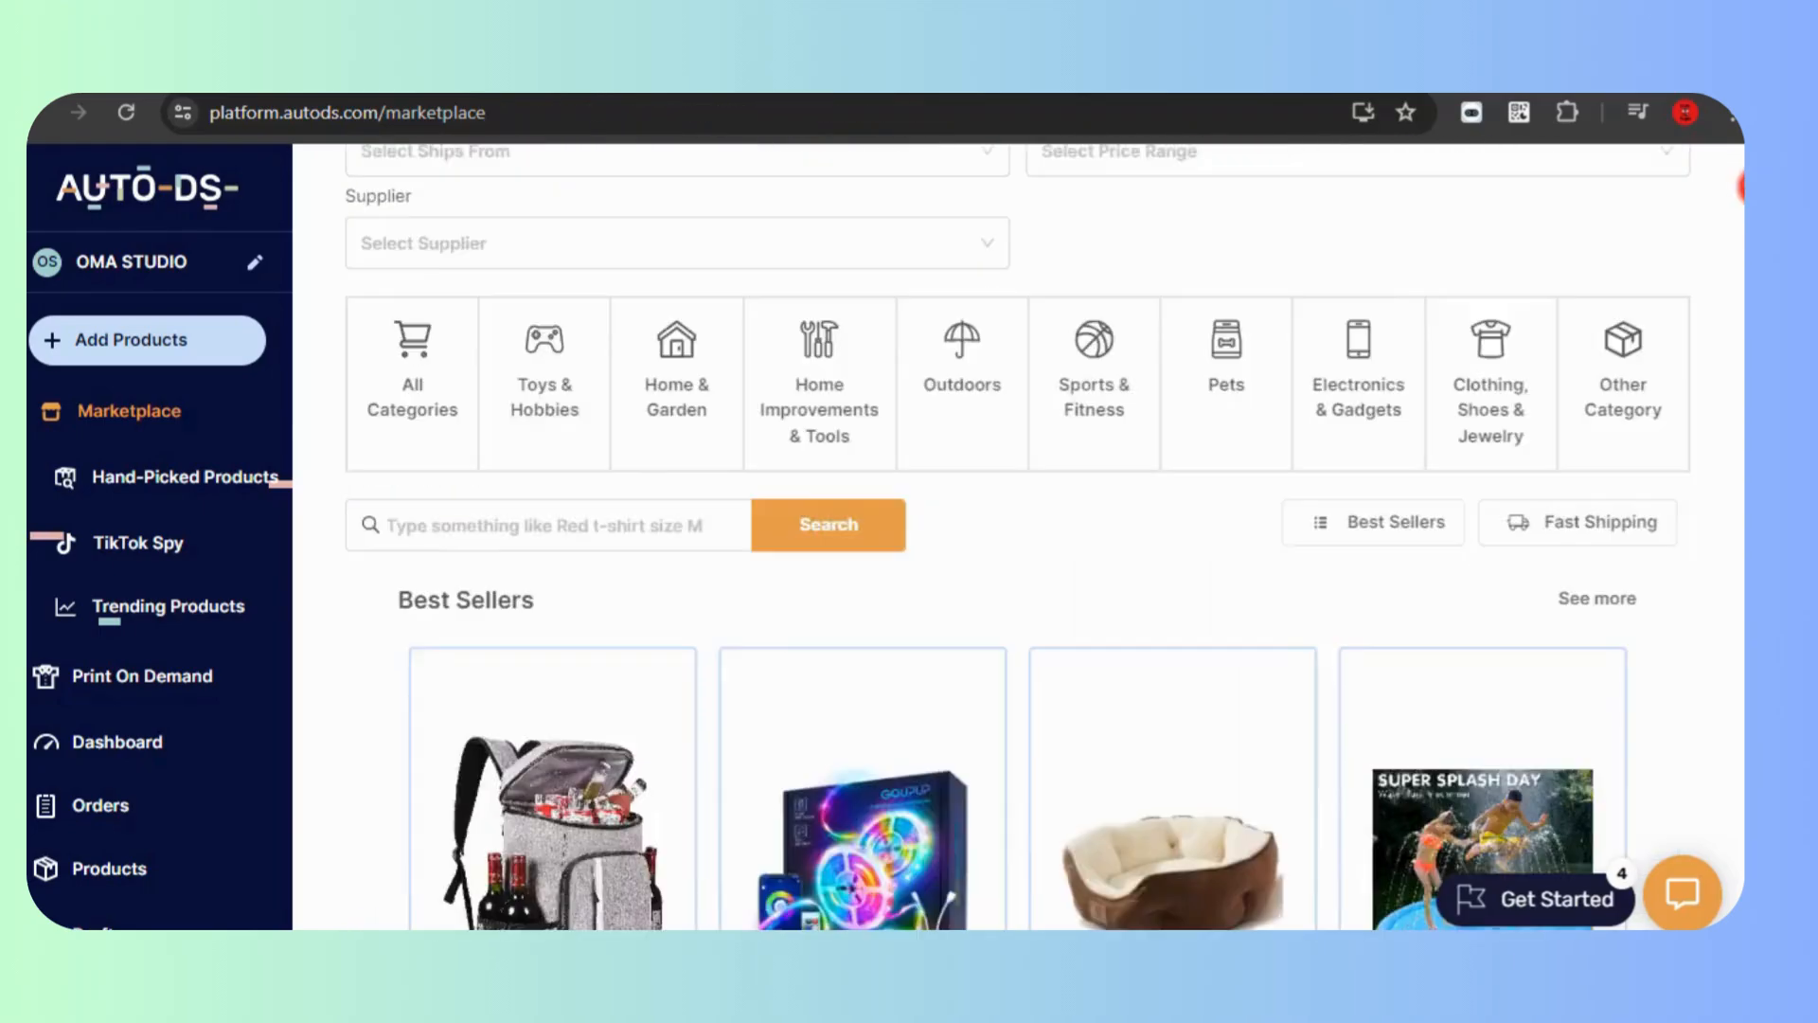
- Browse the main Marketplace listings, including Best Sellers, New Arrivals, Toys & Hobbies and Home & Garden
scroll(1738, 303, down, 8)
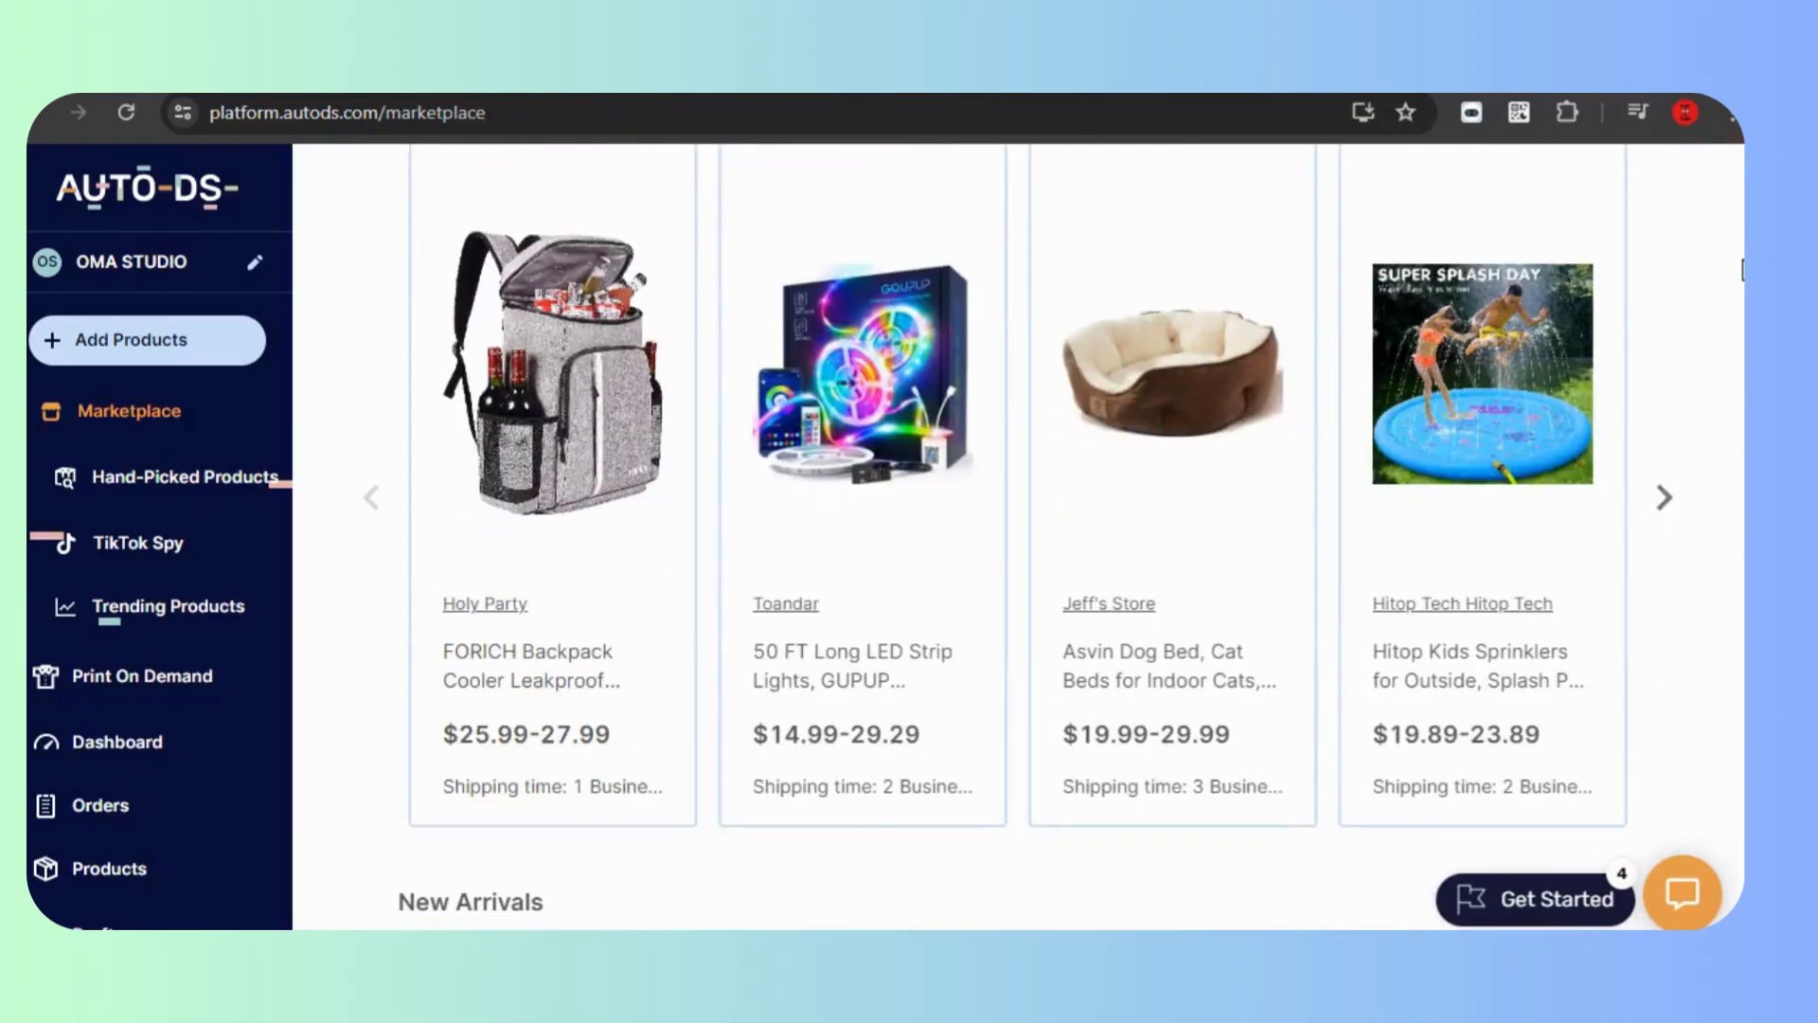
scroll(1738, 303, down, 3)
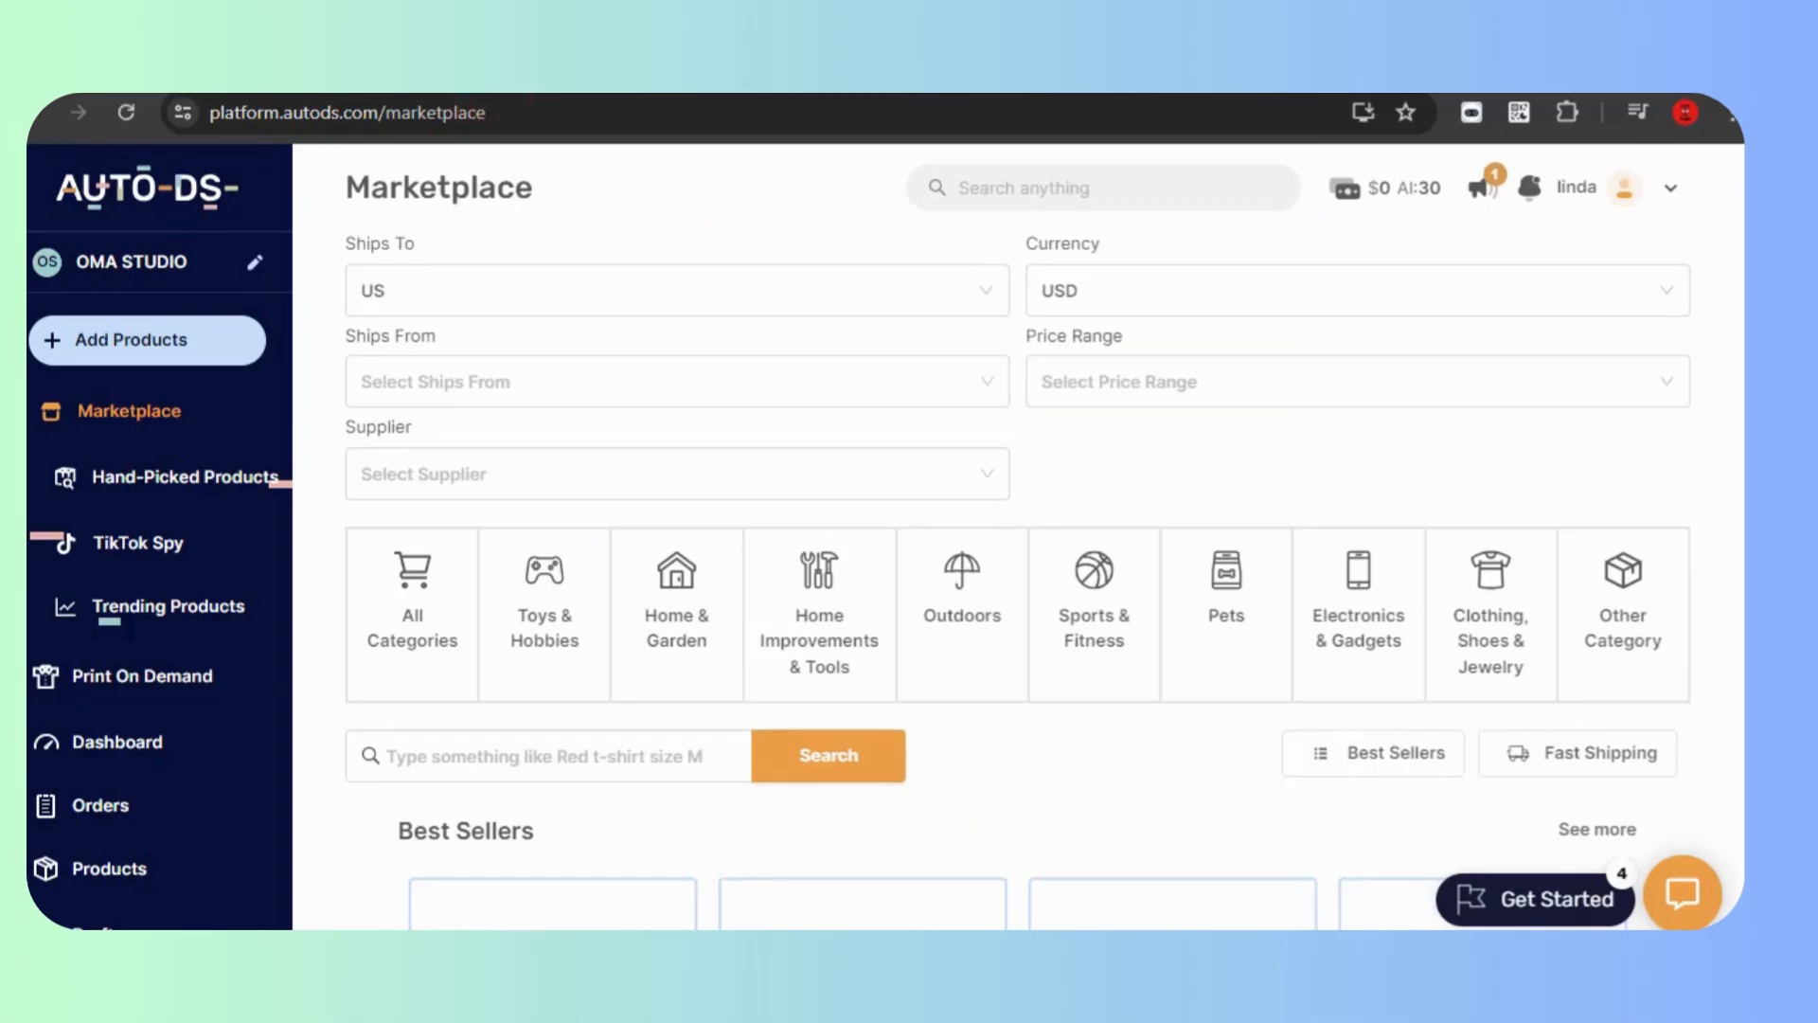
scroll(1739, 175, down, 5)
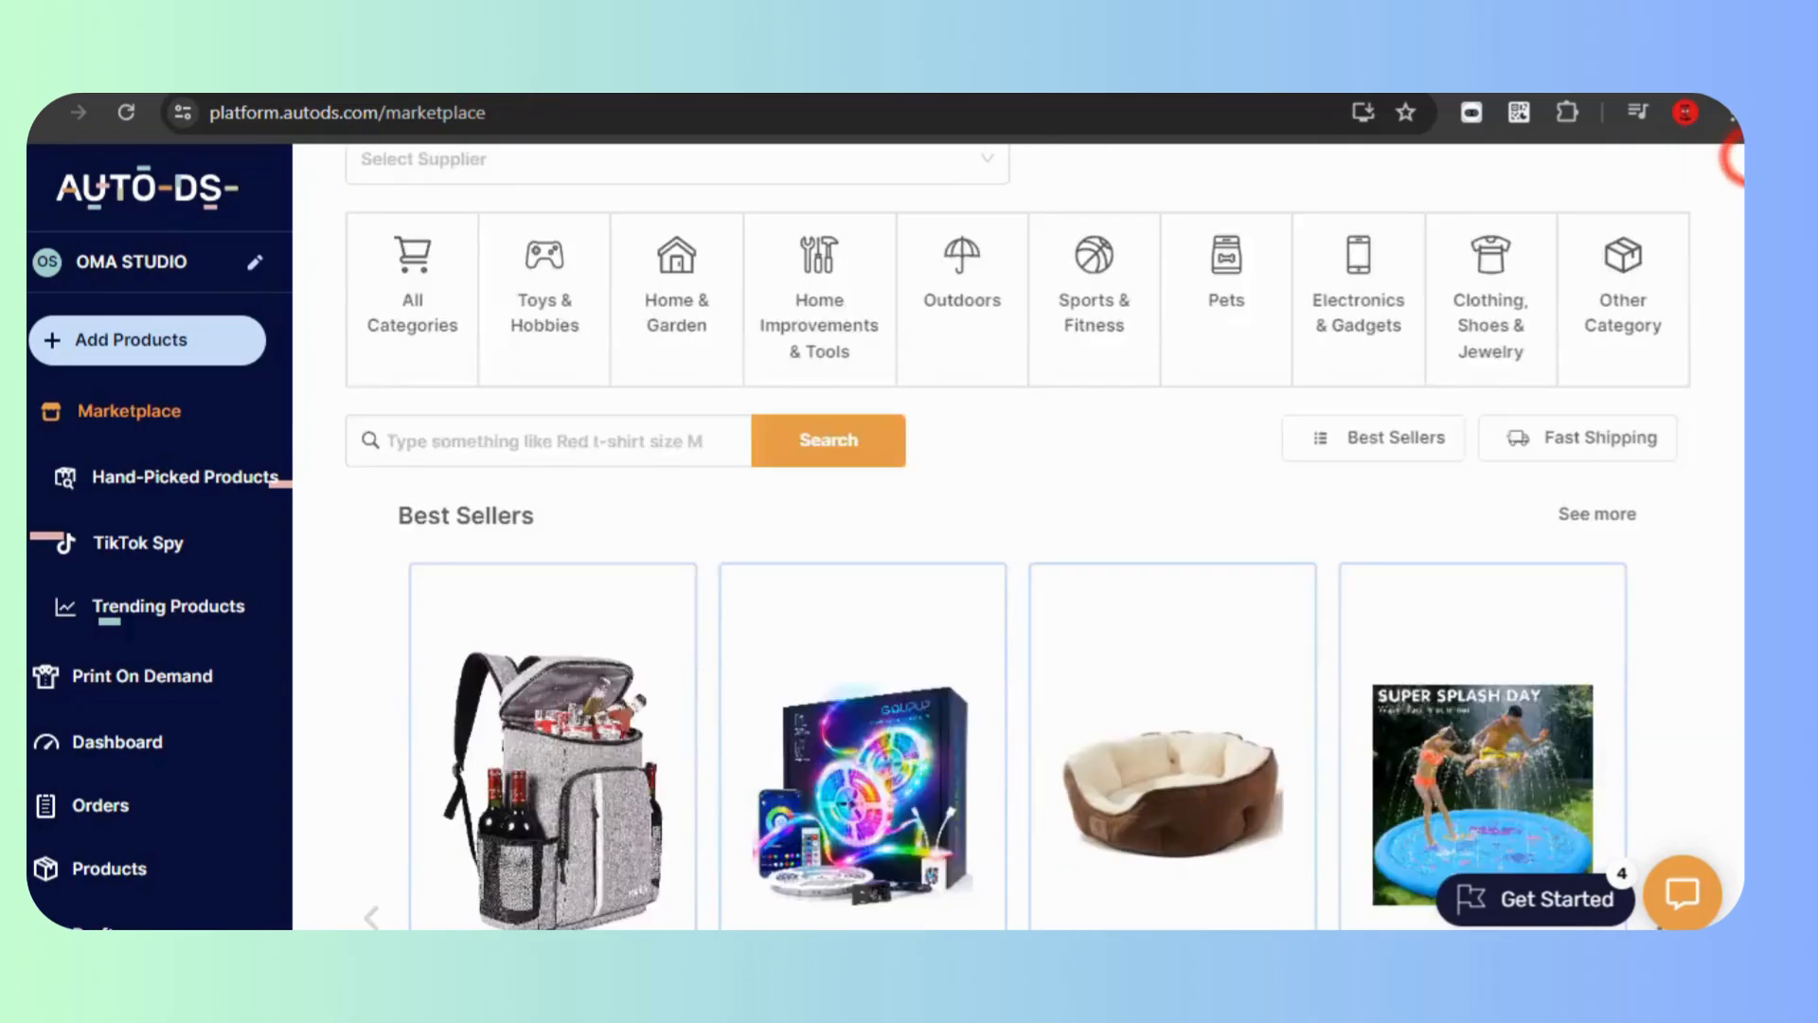
scroll(1018, 530, down, 10)
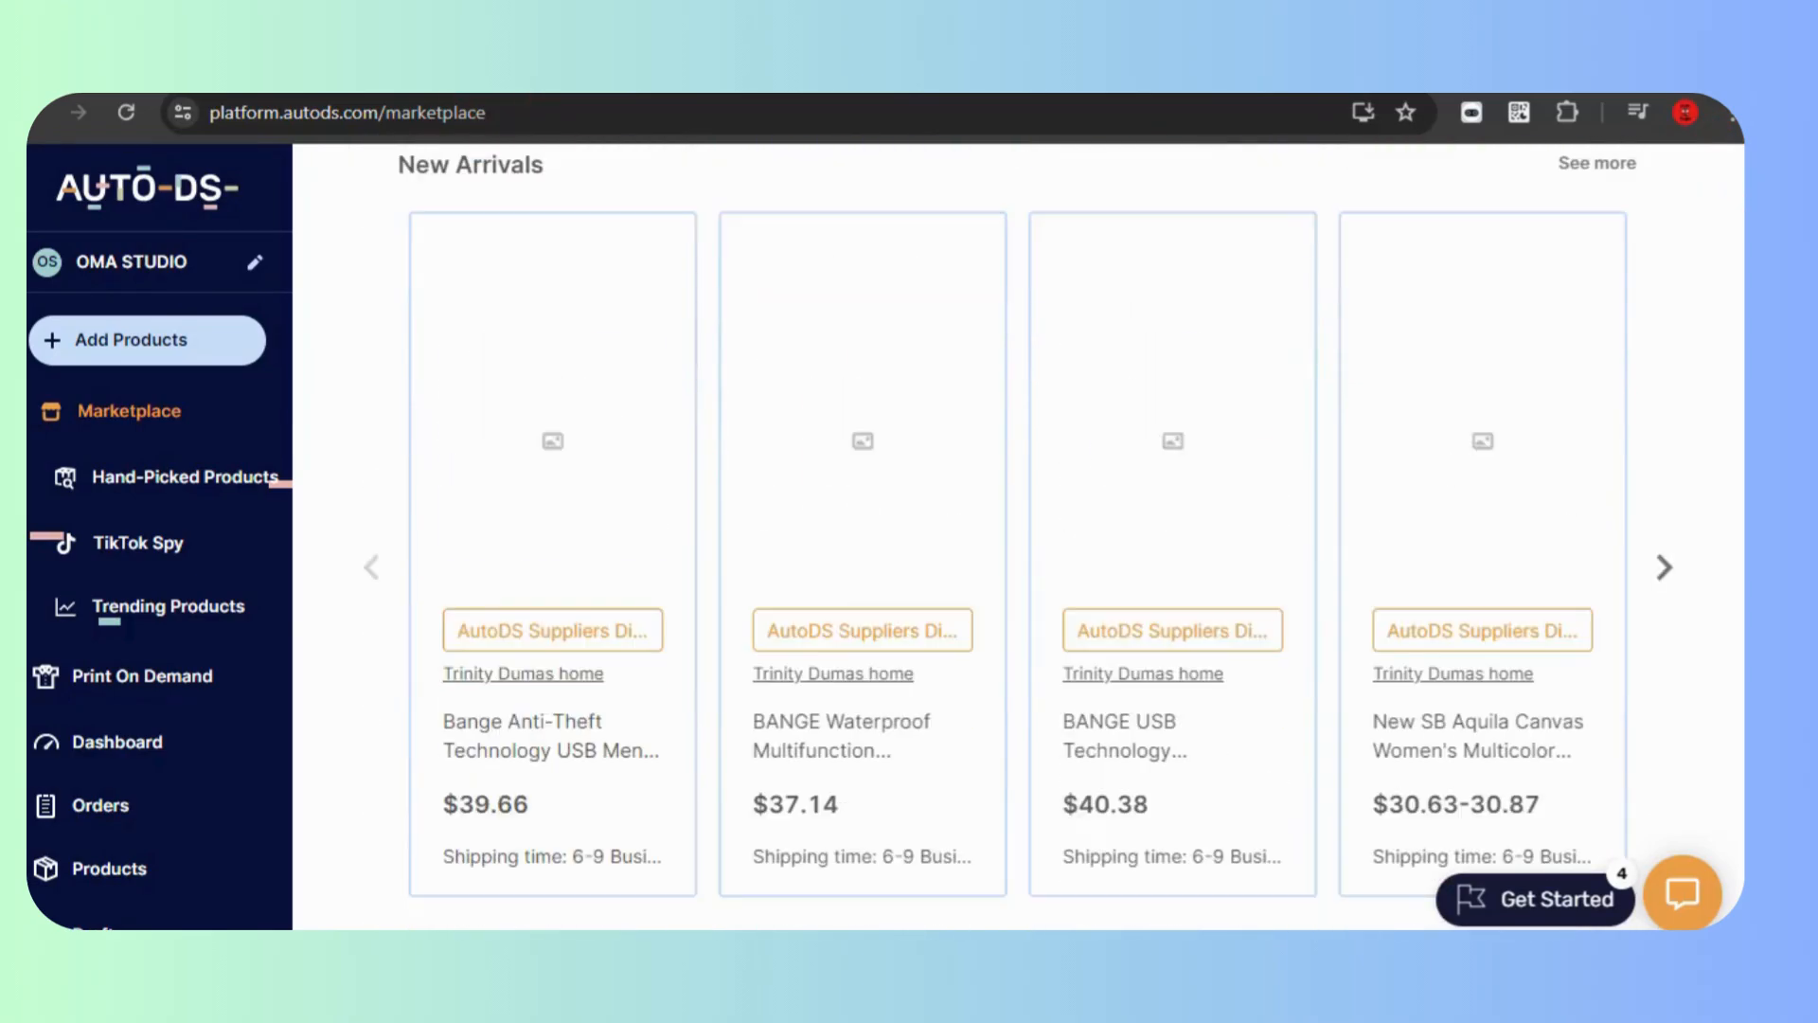
scroll(1018, 521, down, 8)
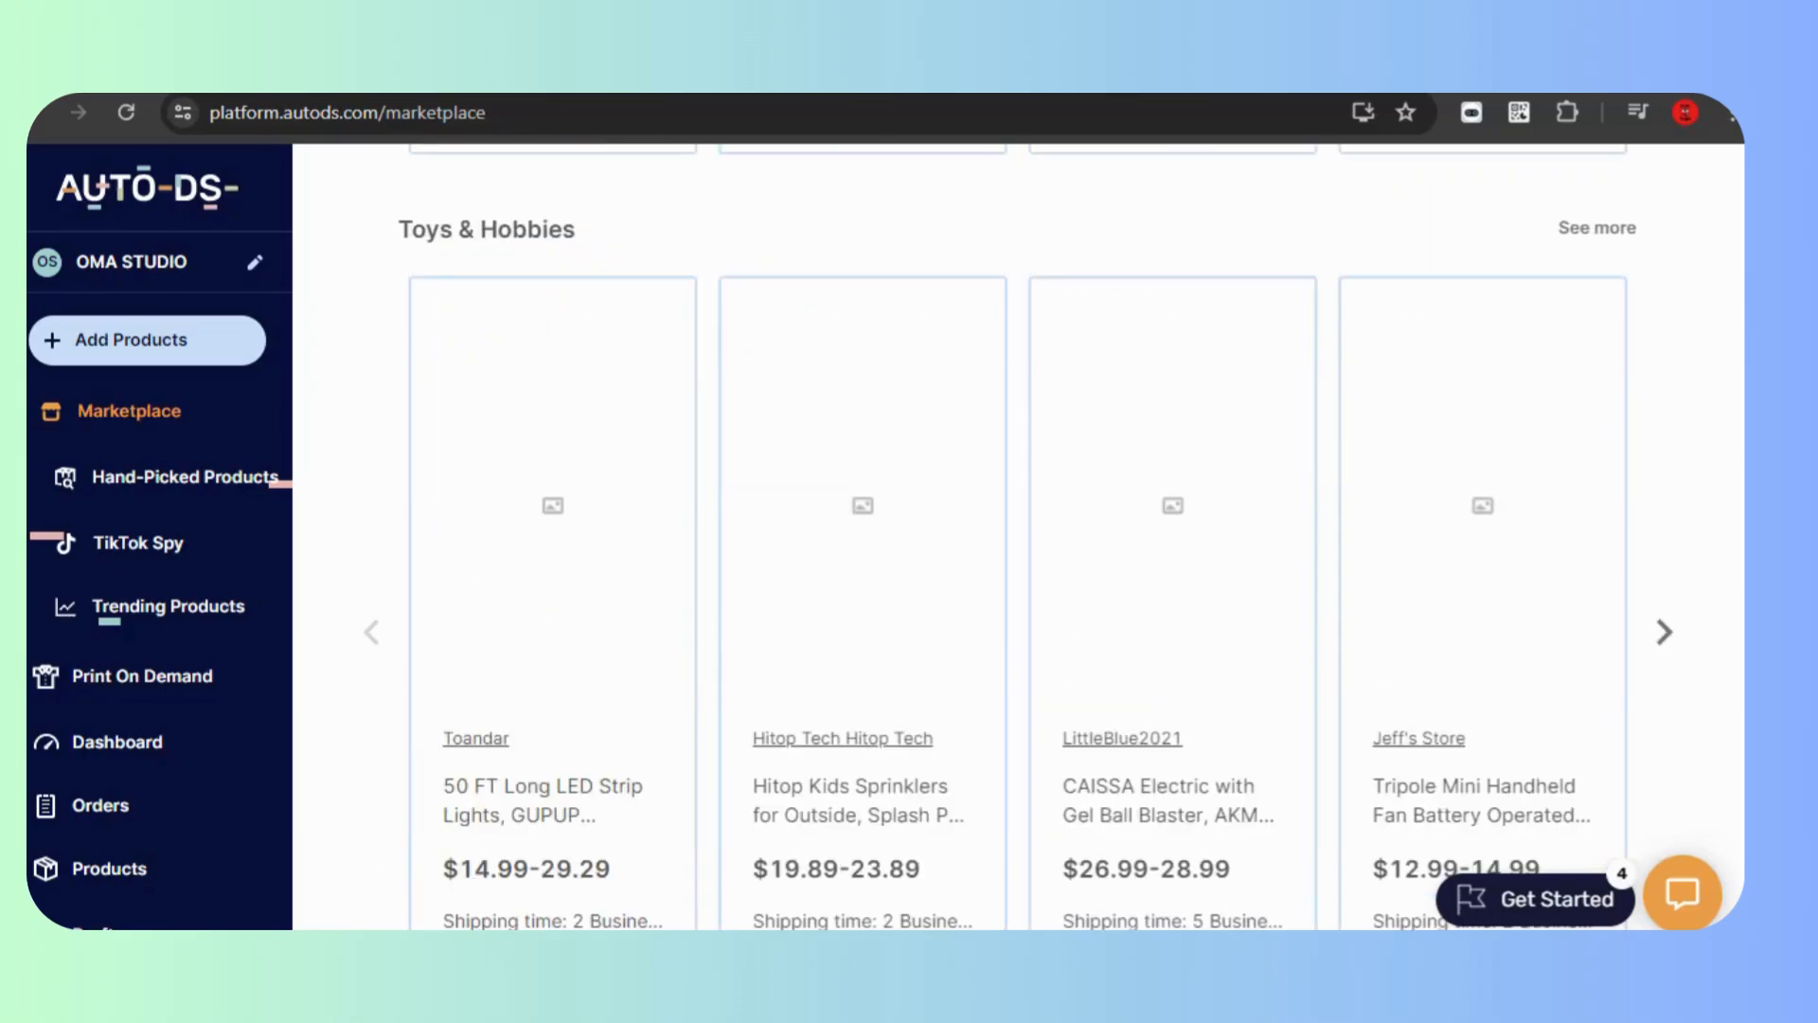
scroll(1017, 530, down, 8)
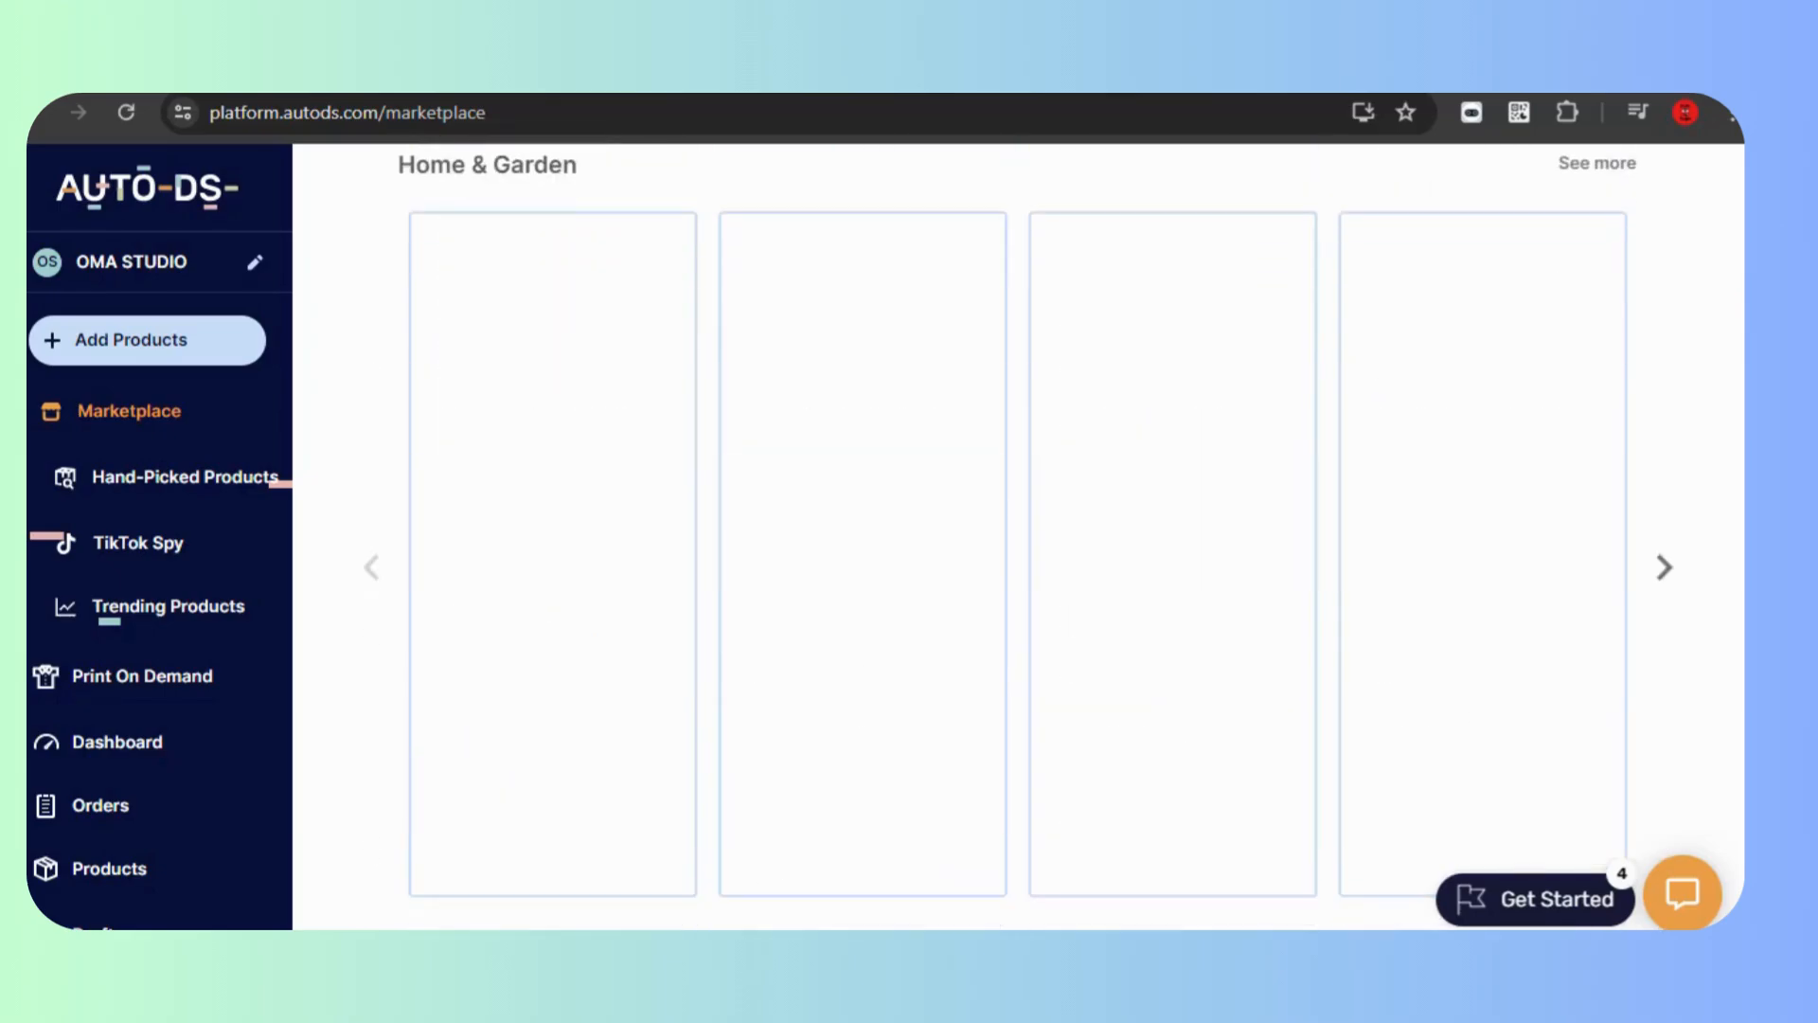
scroll(1018, 531, down, 3)
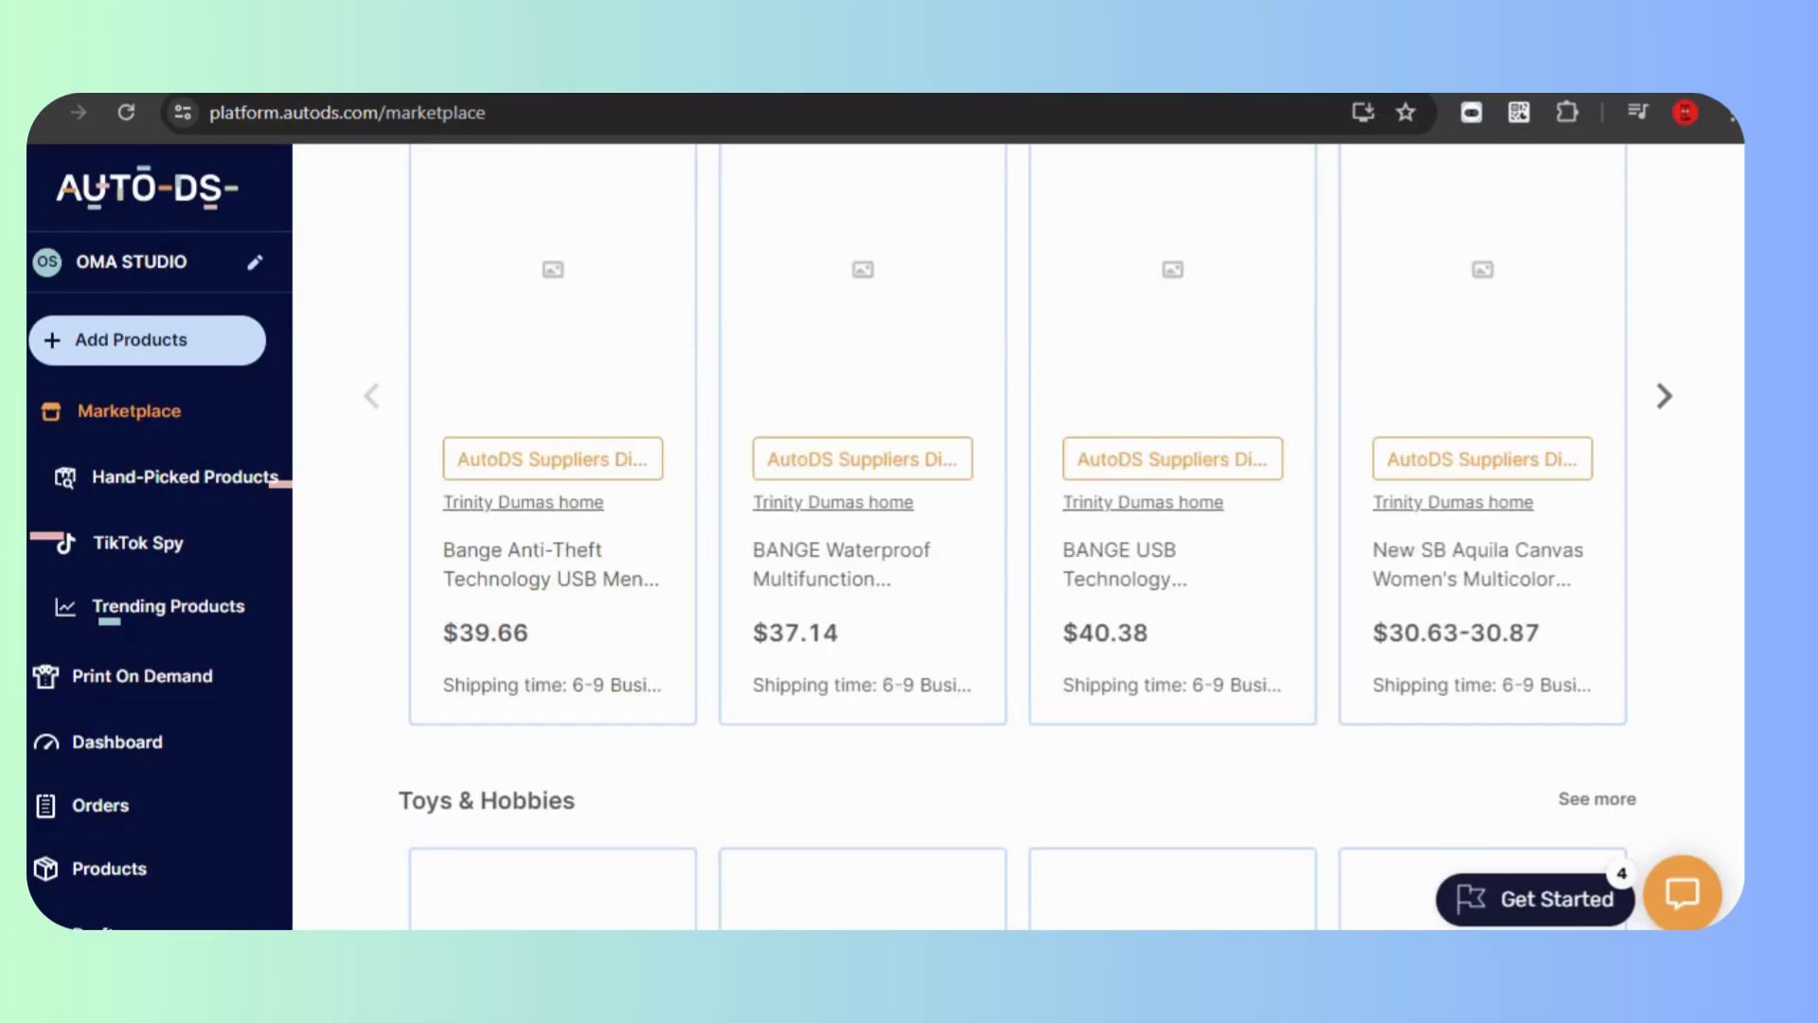
mouse_move(1745, 321)
mouse_down()
mouse_move(1745, 297)
mouse_move(1745, 323)
mouse_up()
scroll(1018, 530, down, 4)
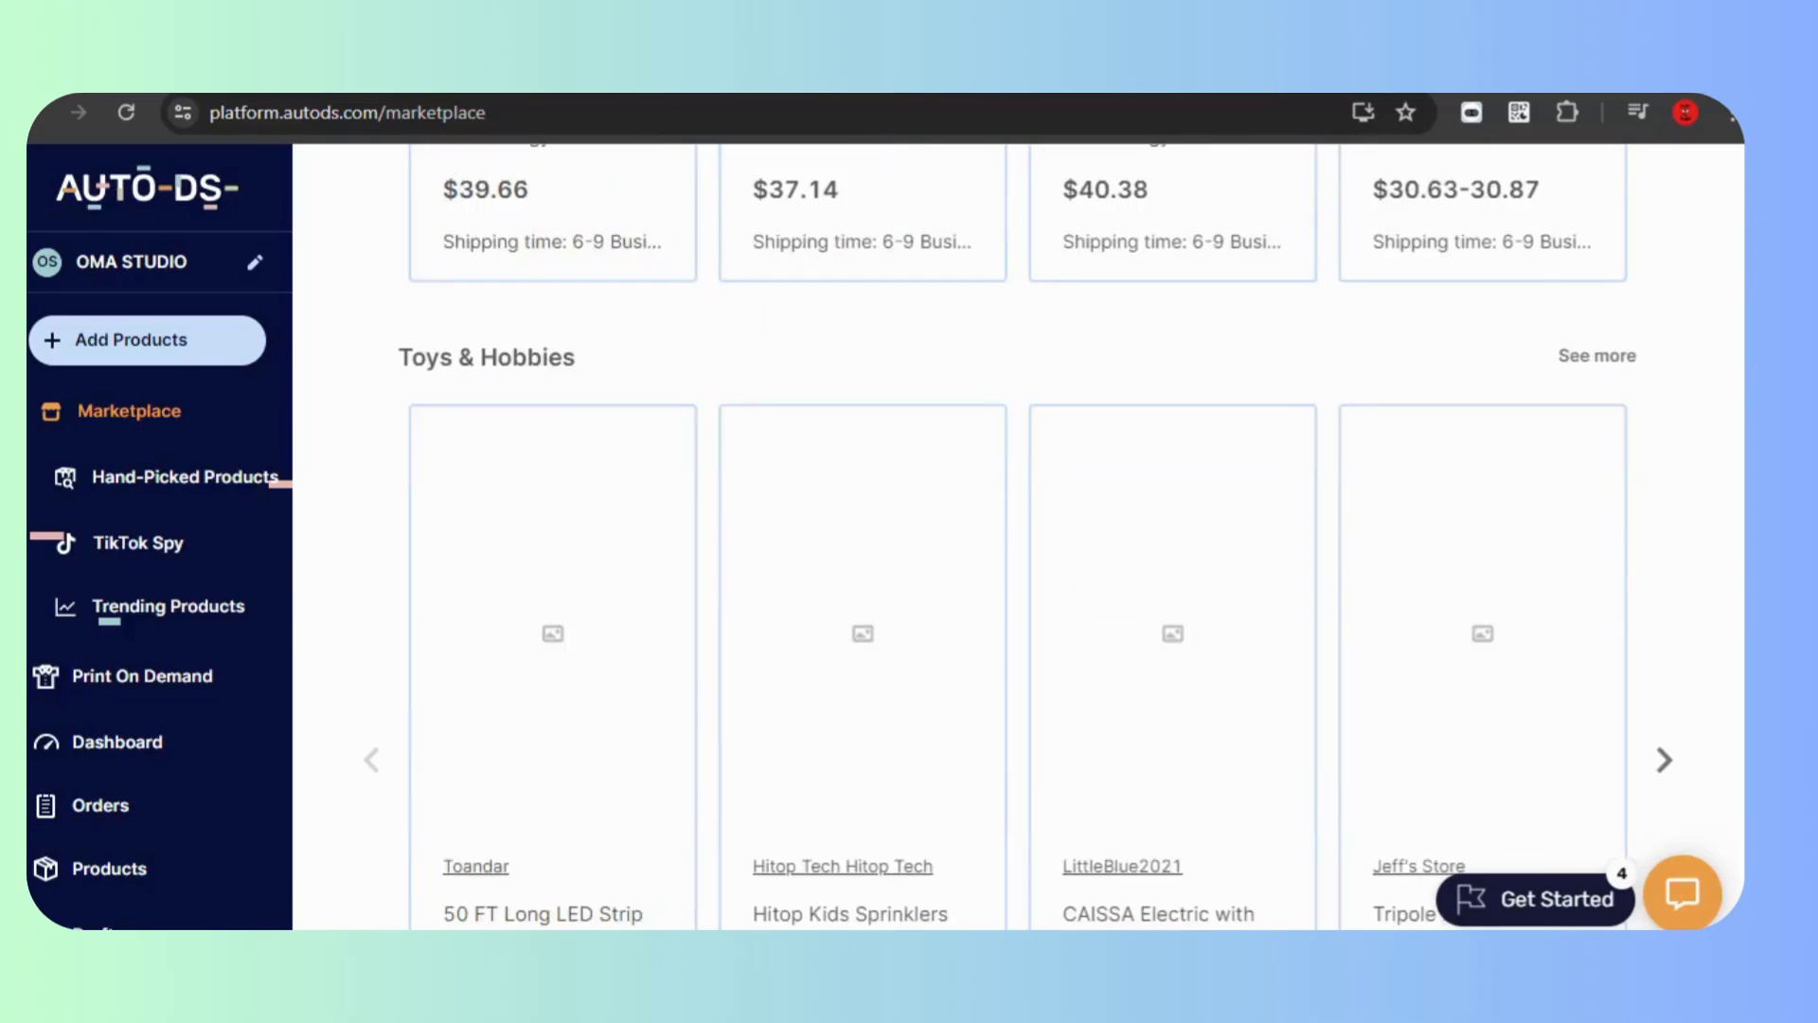
scroll(1739, 455, down, 8)
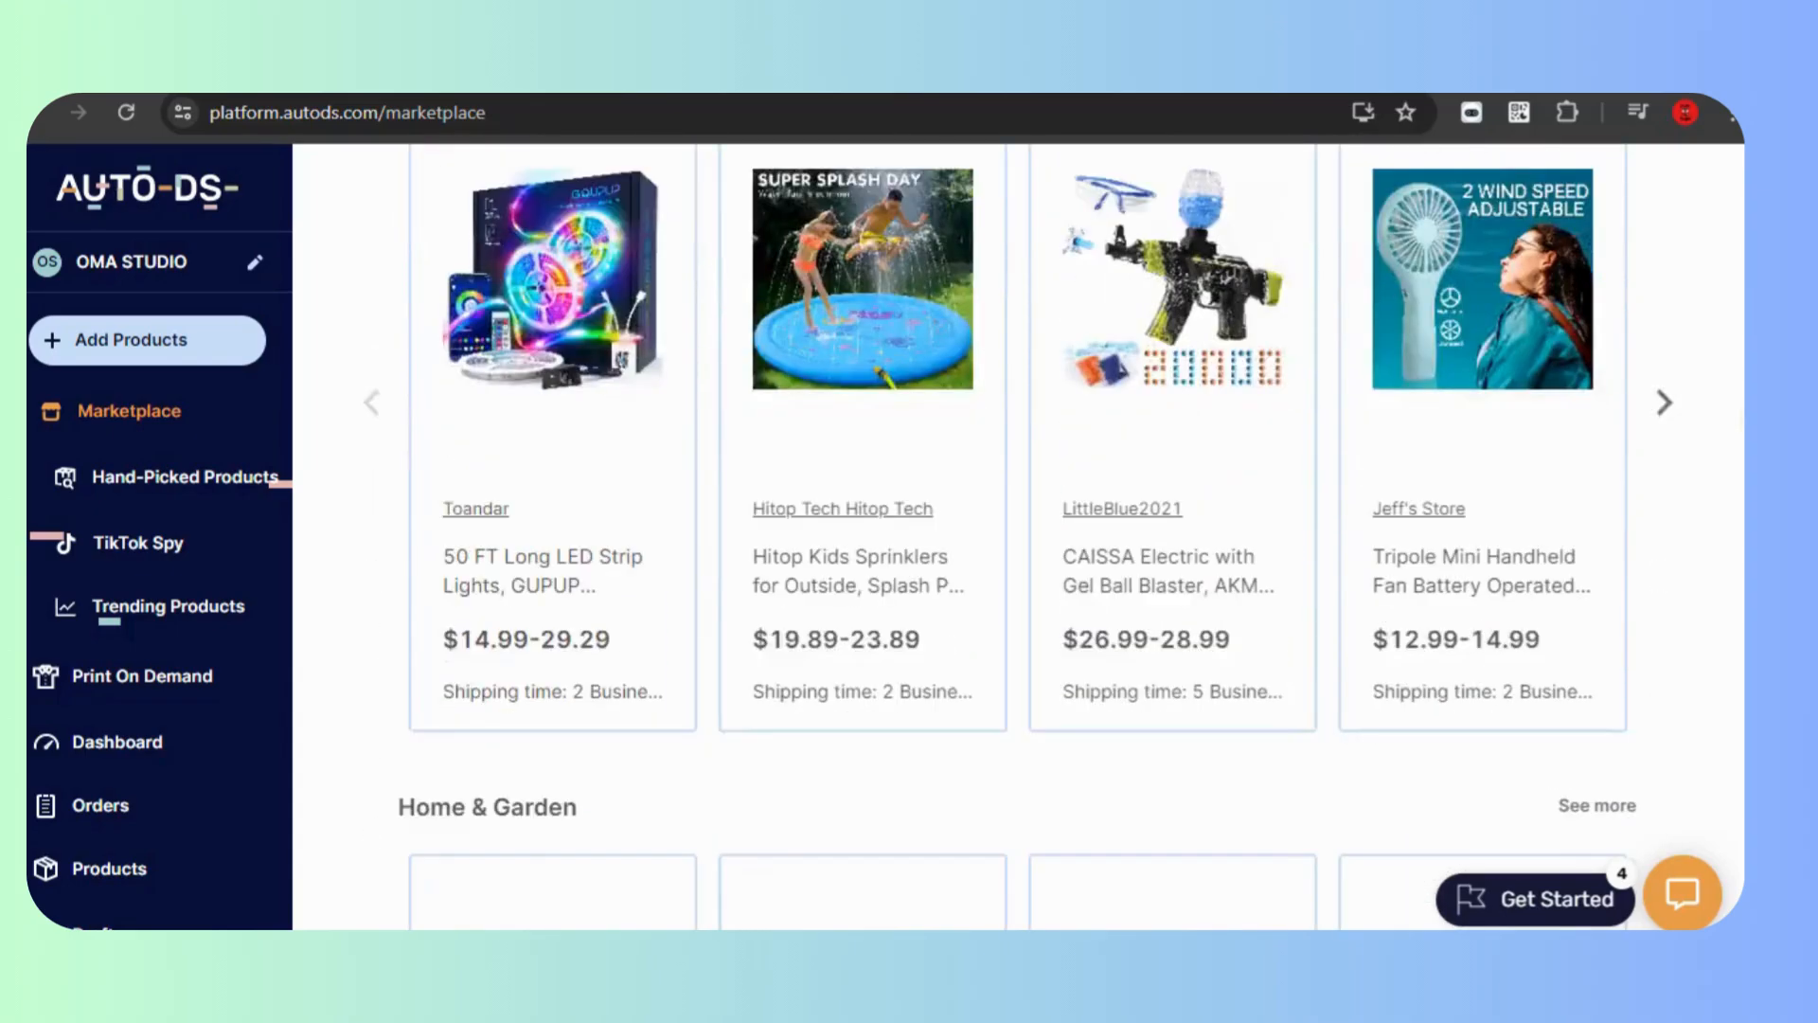
- Show the Hand-Picked Products in the Marketplace and preview the analytics of the Arm Slimming Back Posture Corrector
scroll(1738, 456, down, 2)
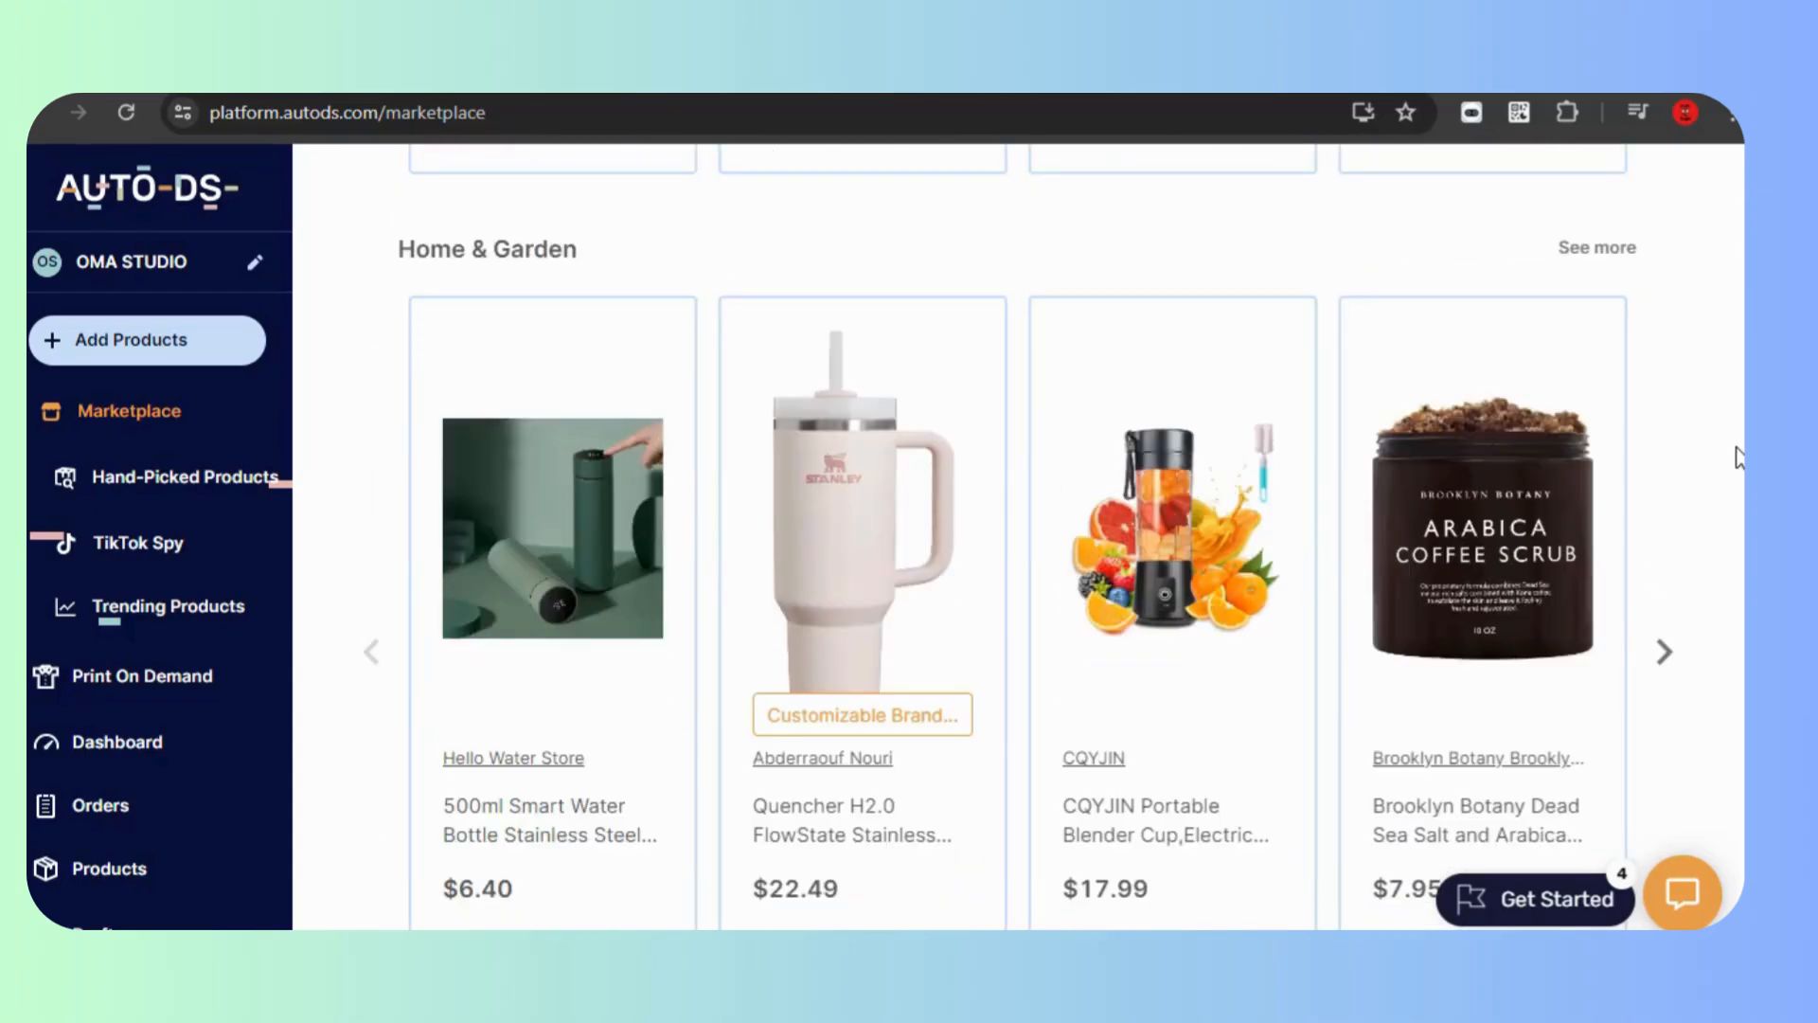
scroll(868, 432, up, 15)
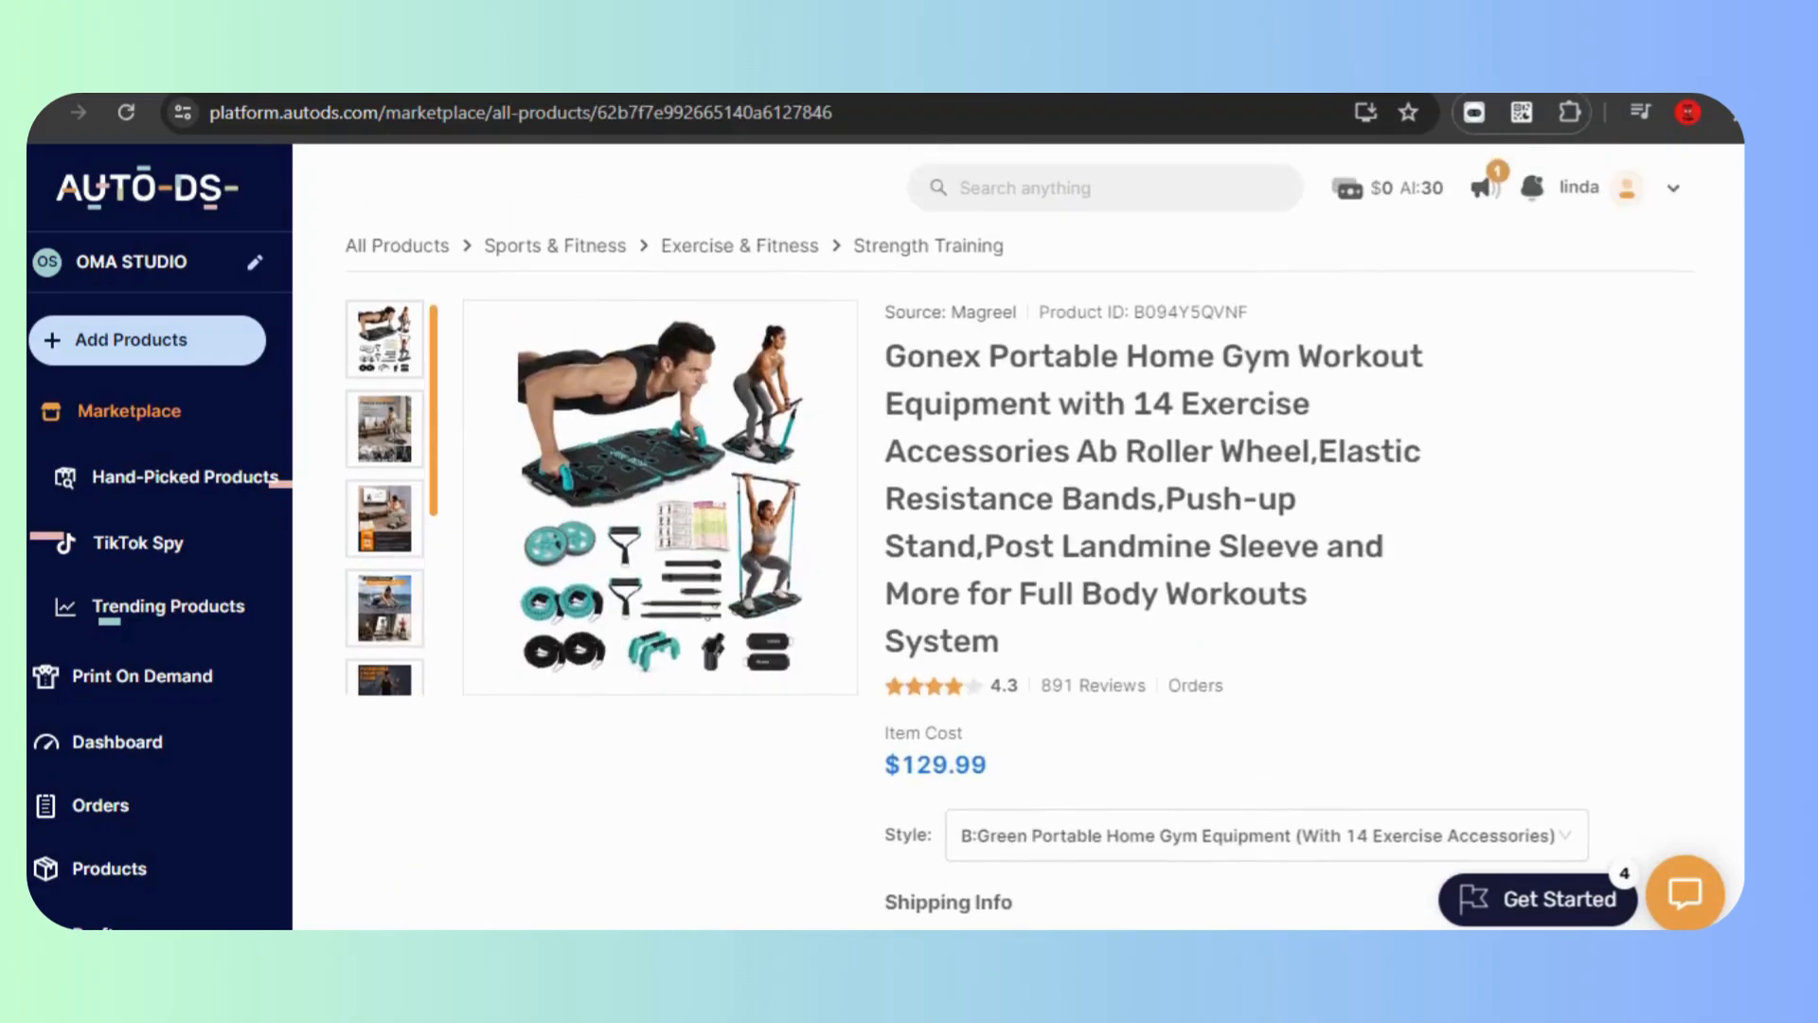
click(167, 485)
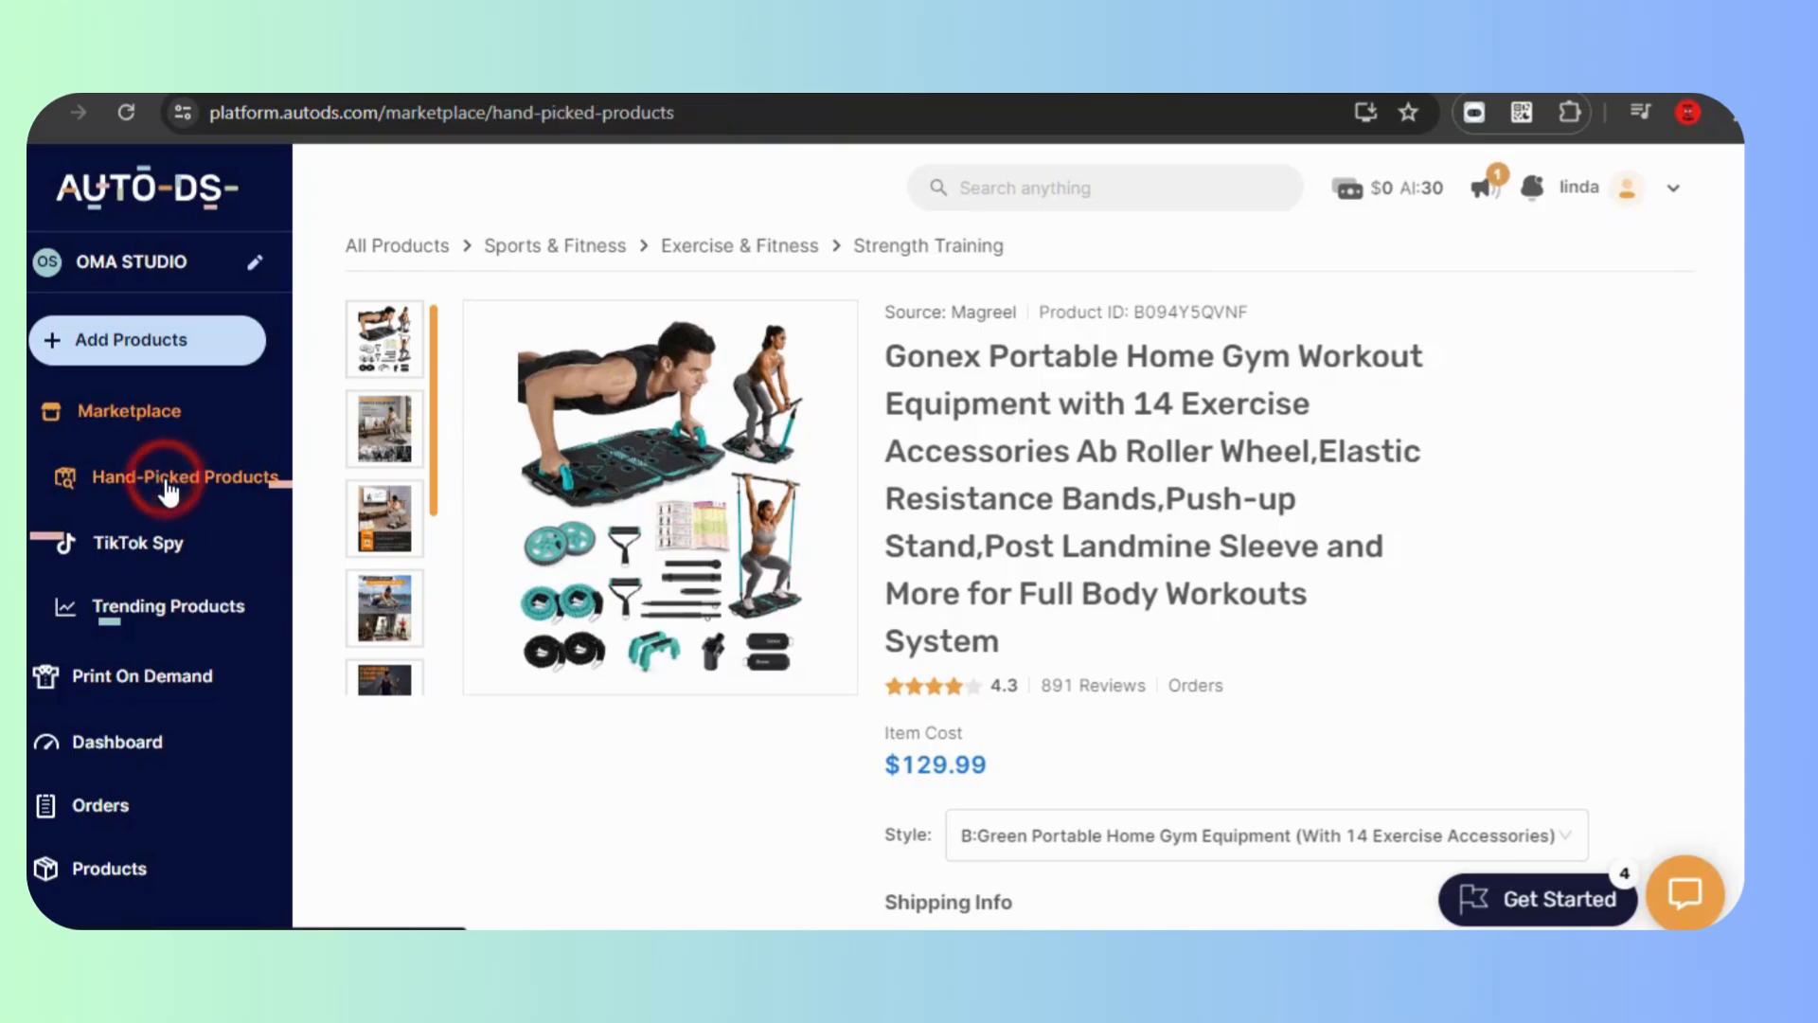
scroll(1318, 662, down, 5)
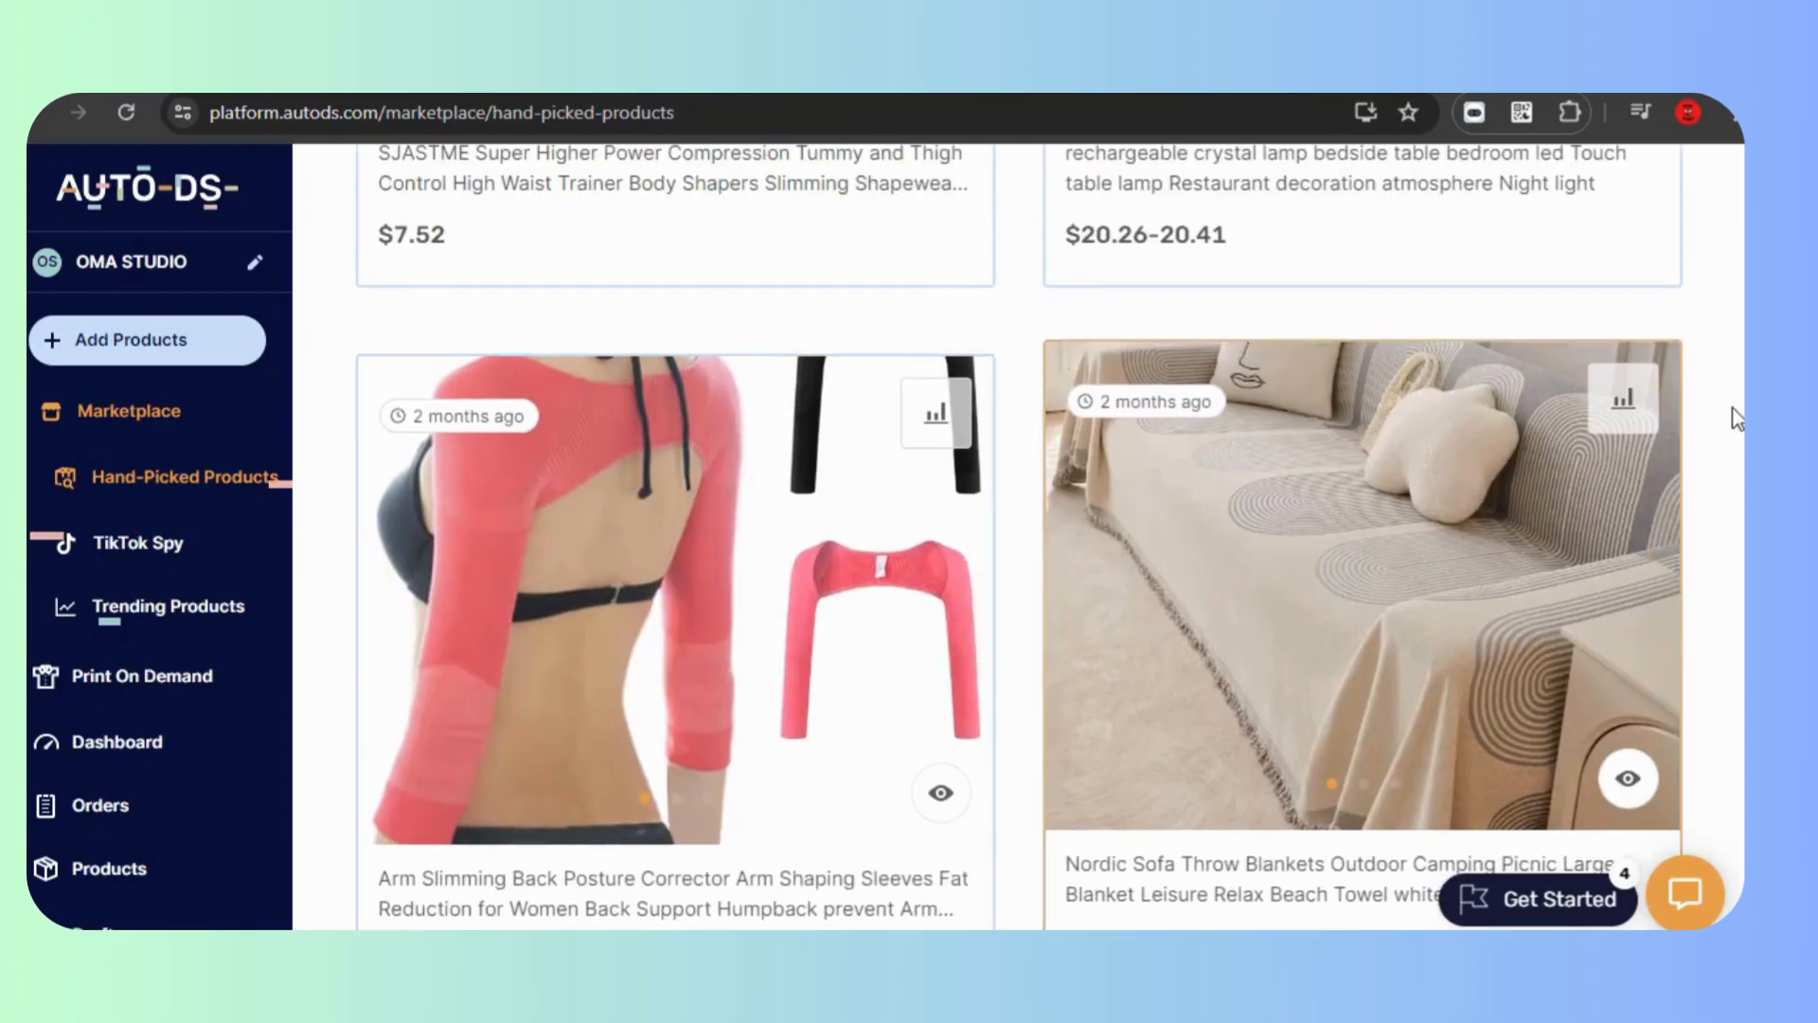
mouse_move(950, 405)
scroll(950, 405, down, 2)
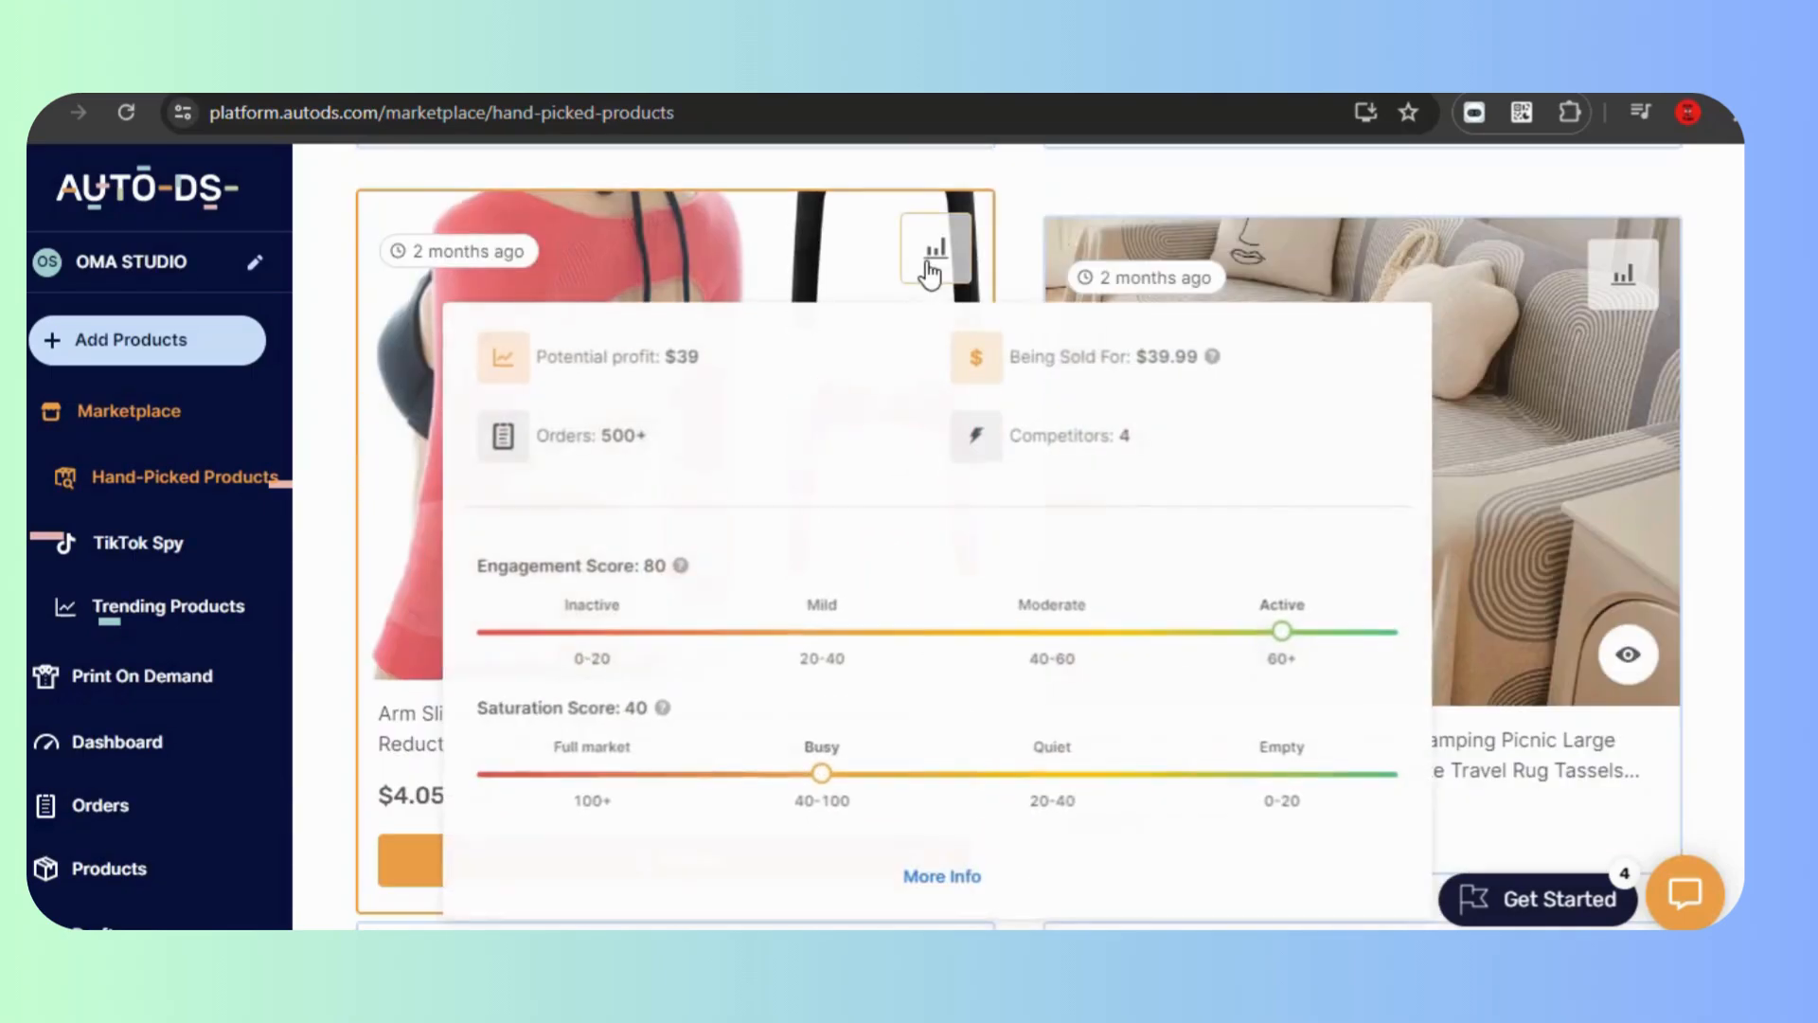
- Open the posture corrector's product analysis and examine its potential profit, selling price, orders, engagement score and saturation score
click(930, 265)
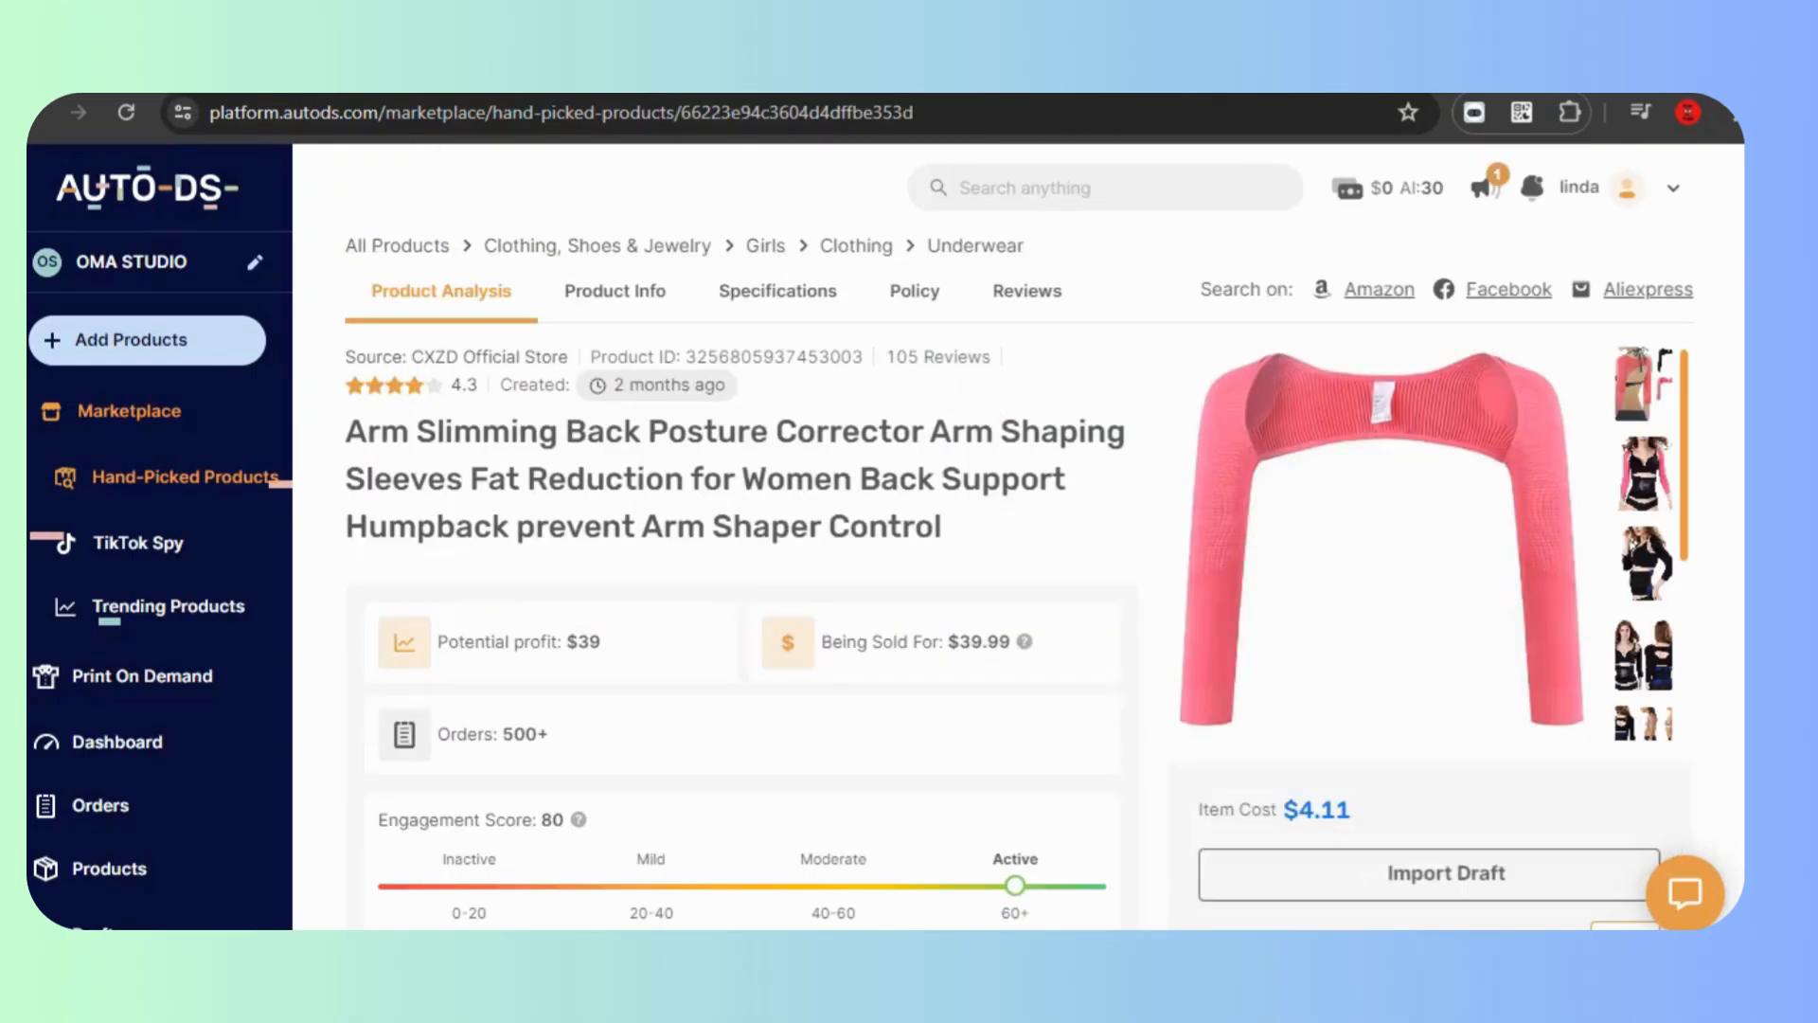
scroll(441, 288, down, 4)
drag(470, 282, 563, 275)
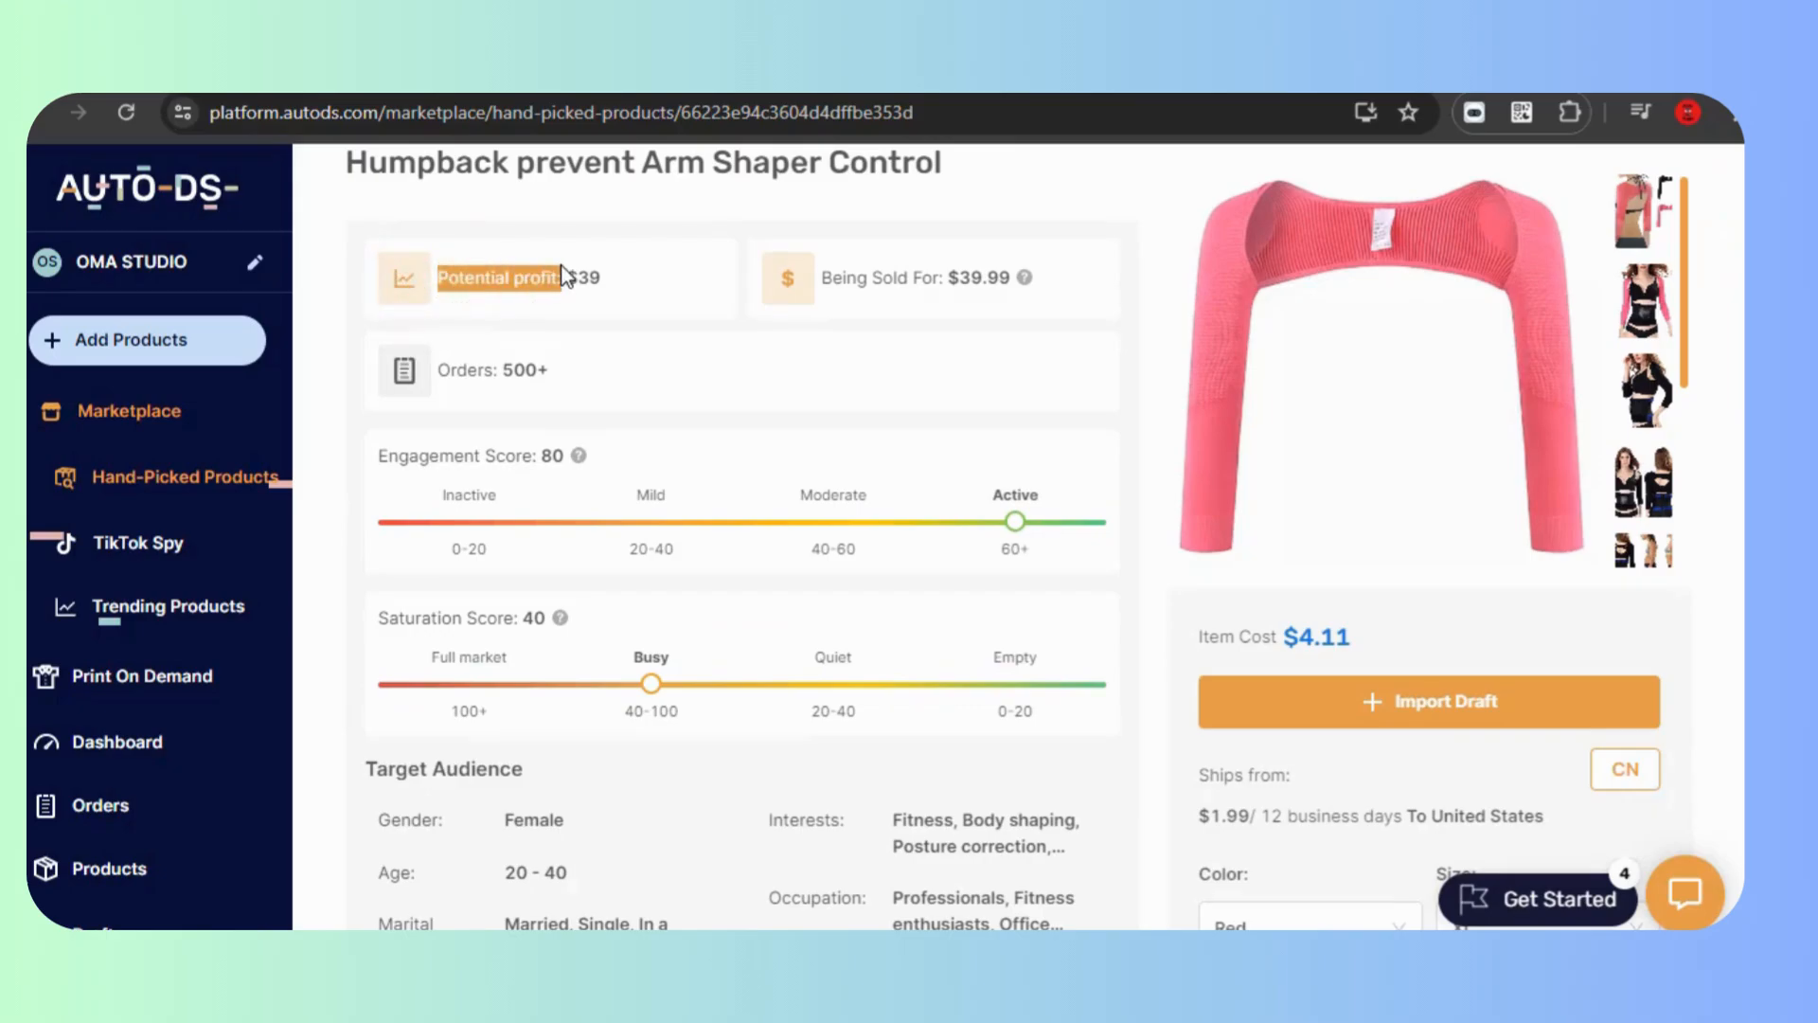
drag(820, 278, 952, 282)
drag(426, 373, 497, 371)
drag(388, 456, 535, 473)
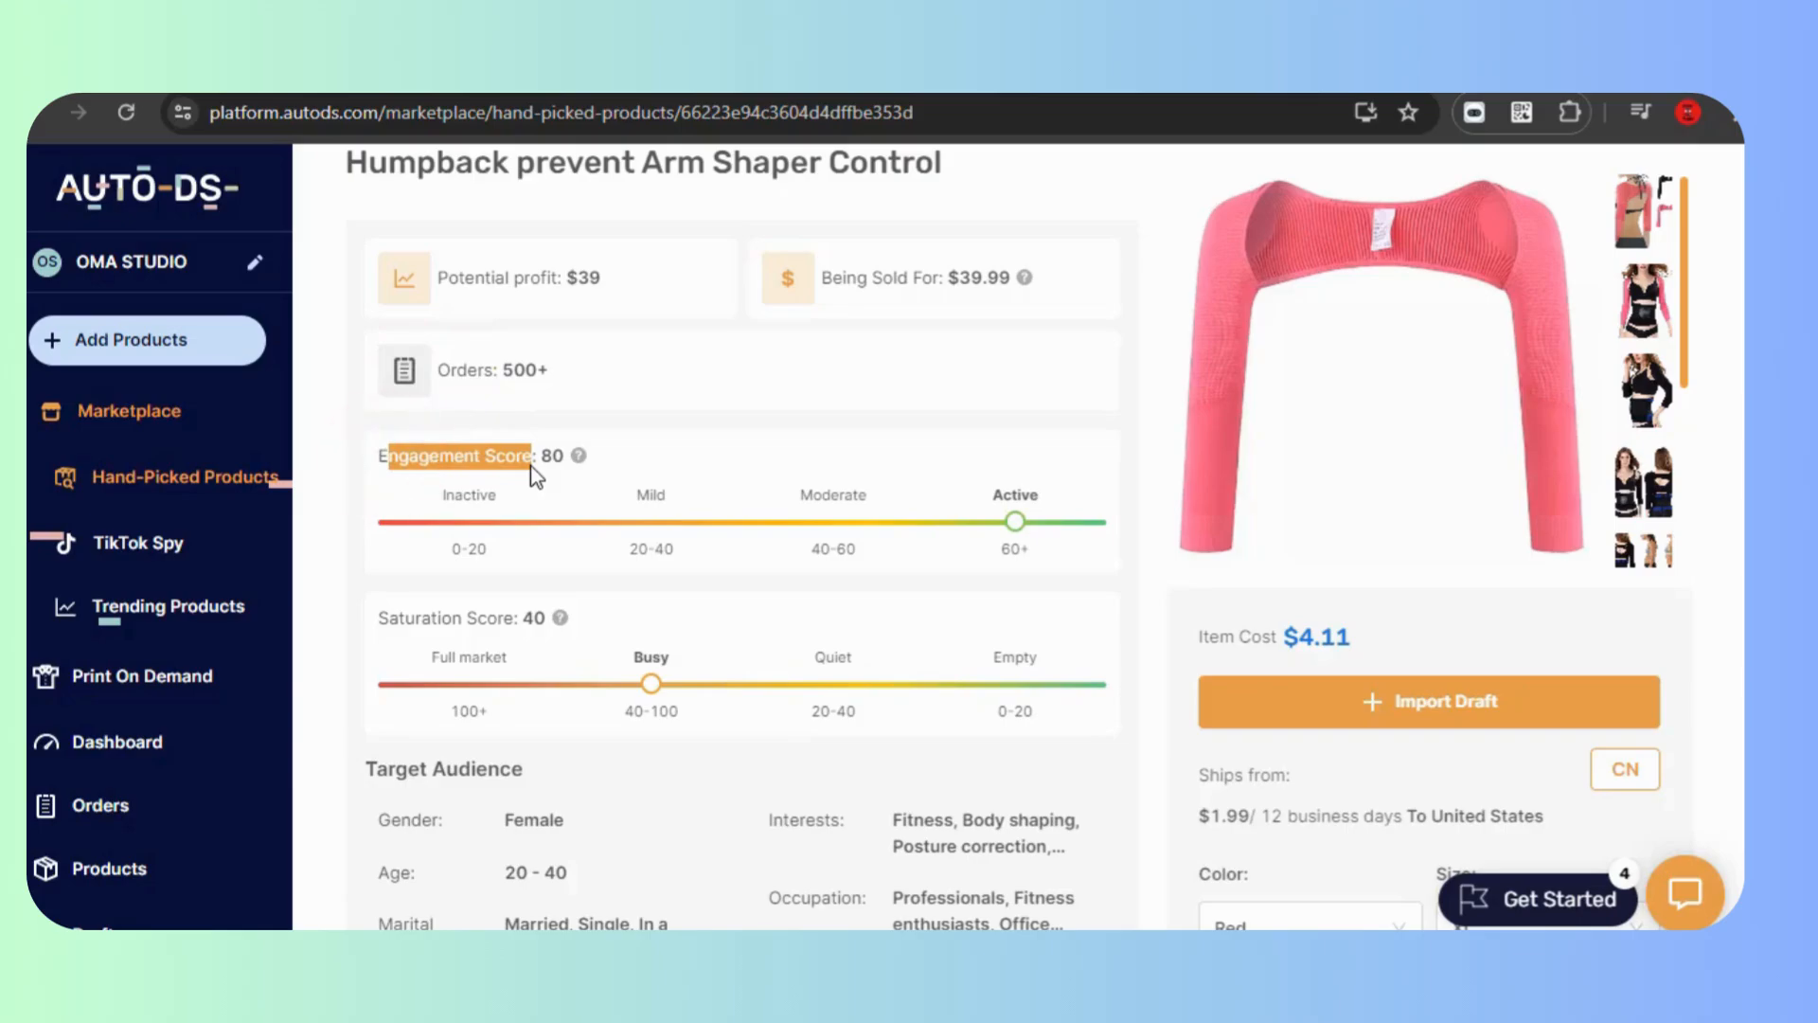
drag(376, 621, 508, 640)
- Examine the posture corrector's target audience, social ads and competitors, collapsing the Social Ads and Competitors sections
scroll(391, 536, down, 2)
scroll(390, 536, down, 1)
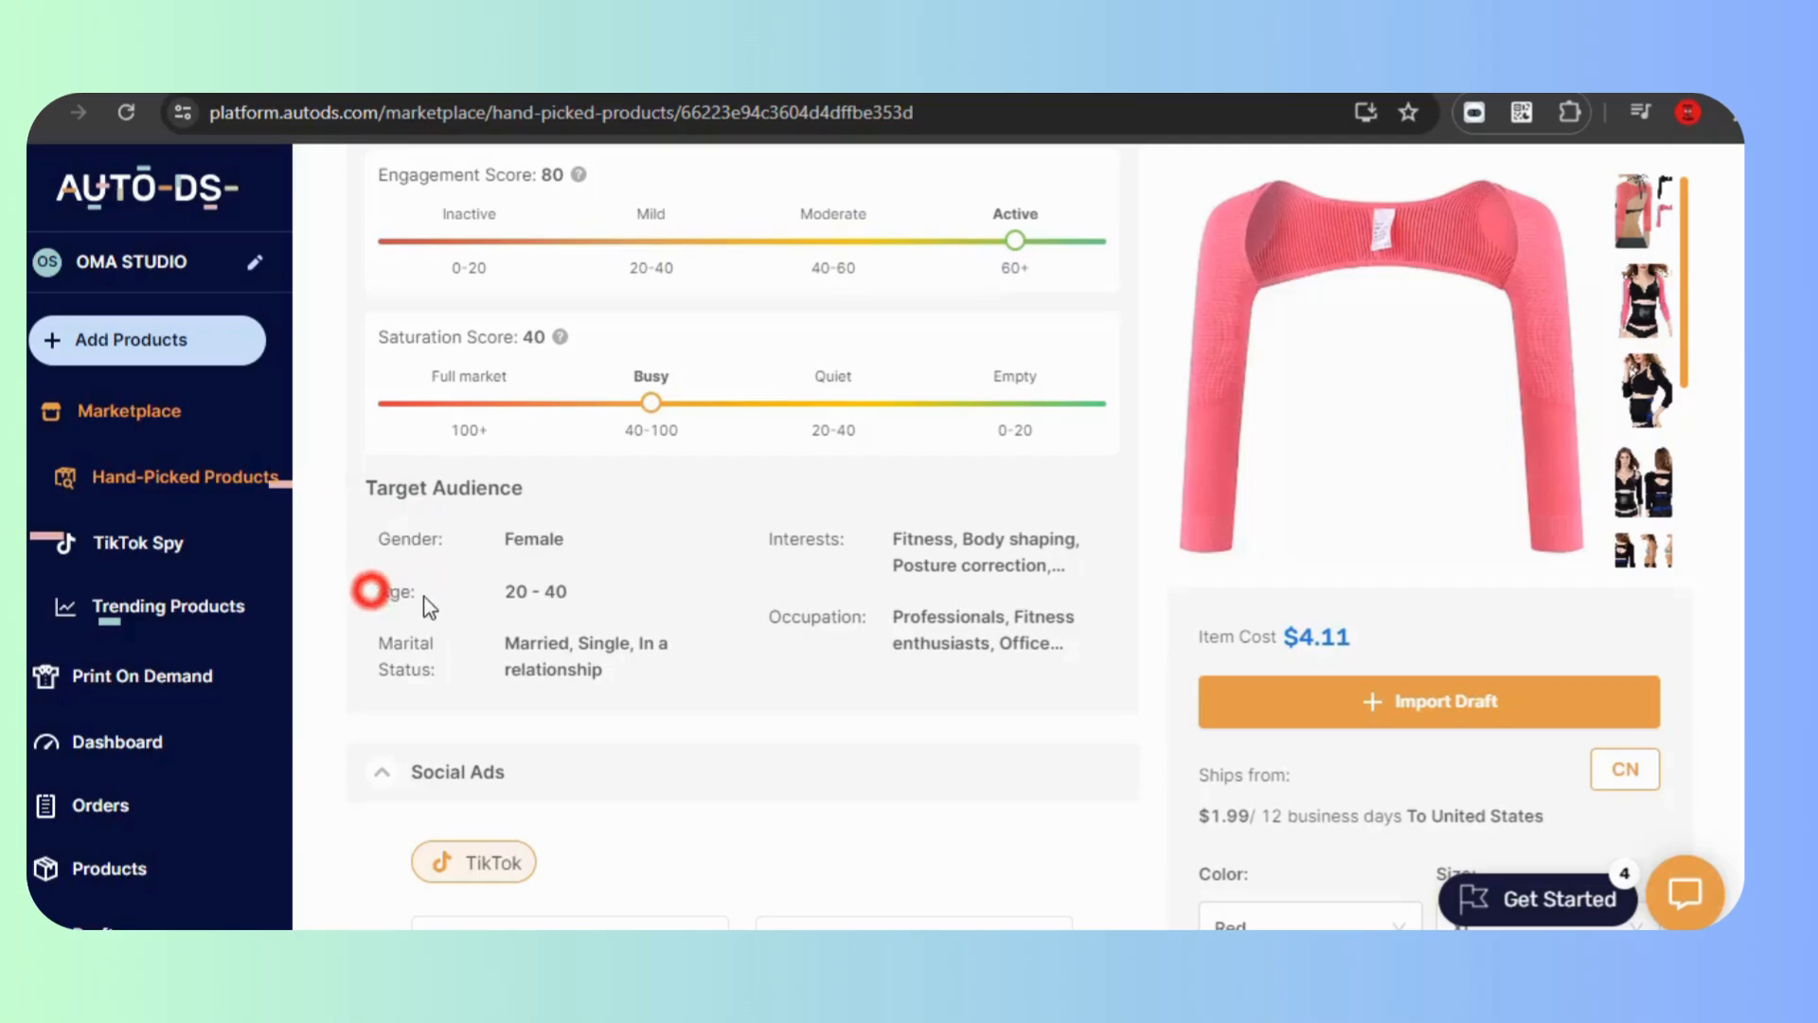
scroll(377, 635, down, 5)
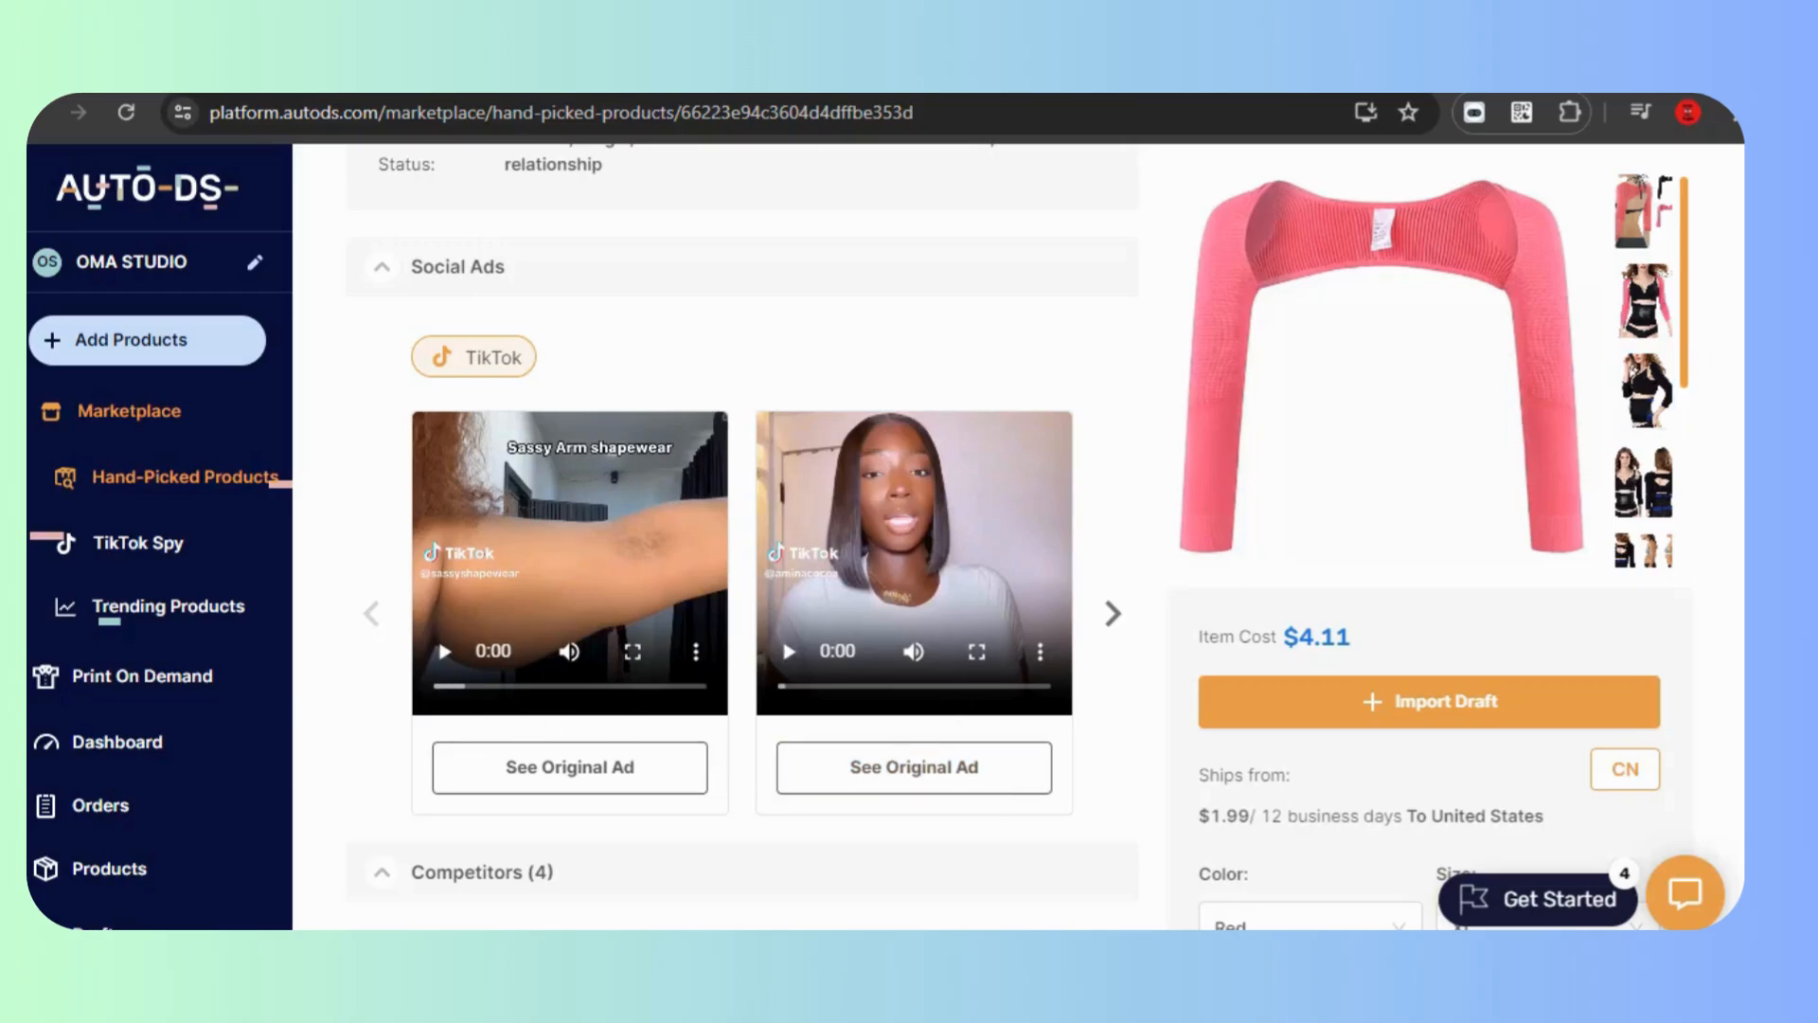
drag(417, 269, 508, 277)
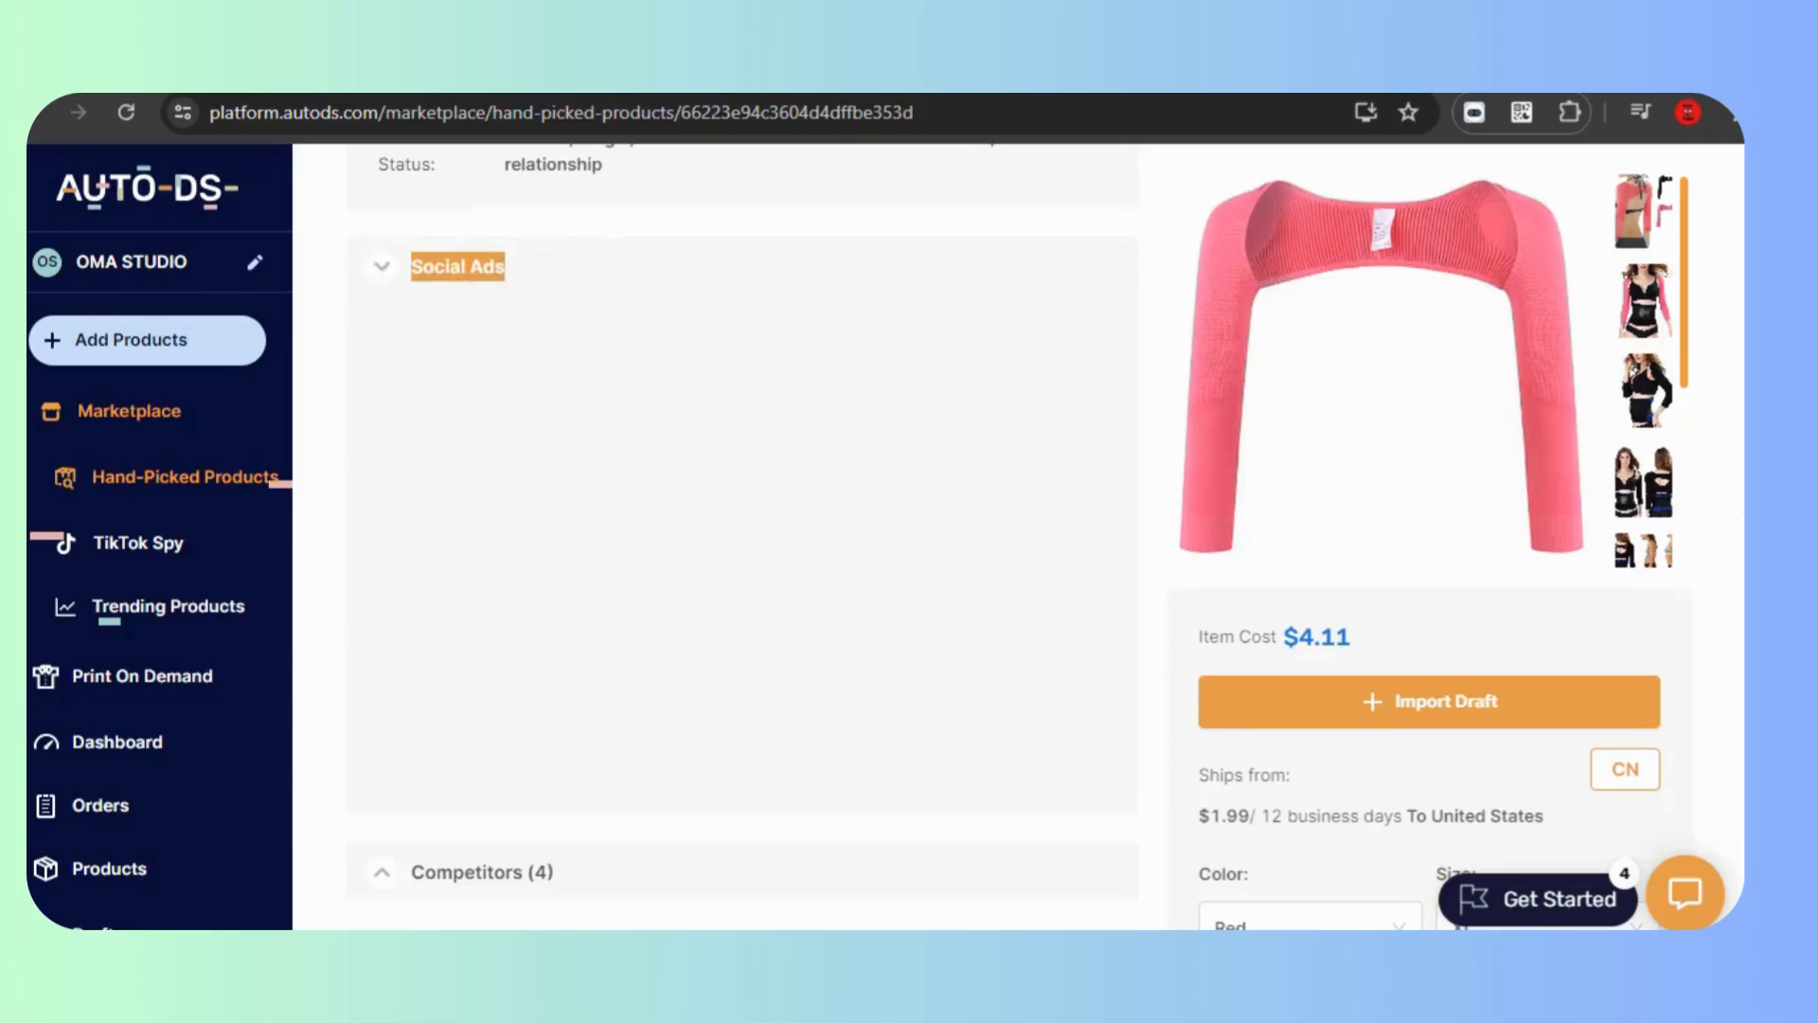
scroll(743, 530, up, 6)
scroll(743, 531, down, 5)
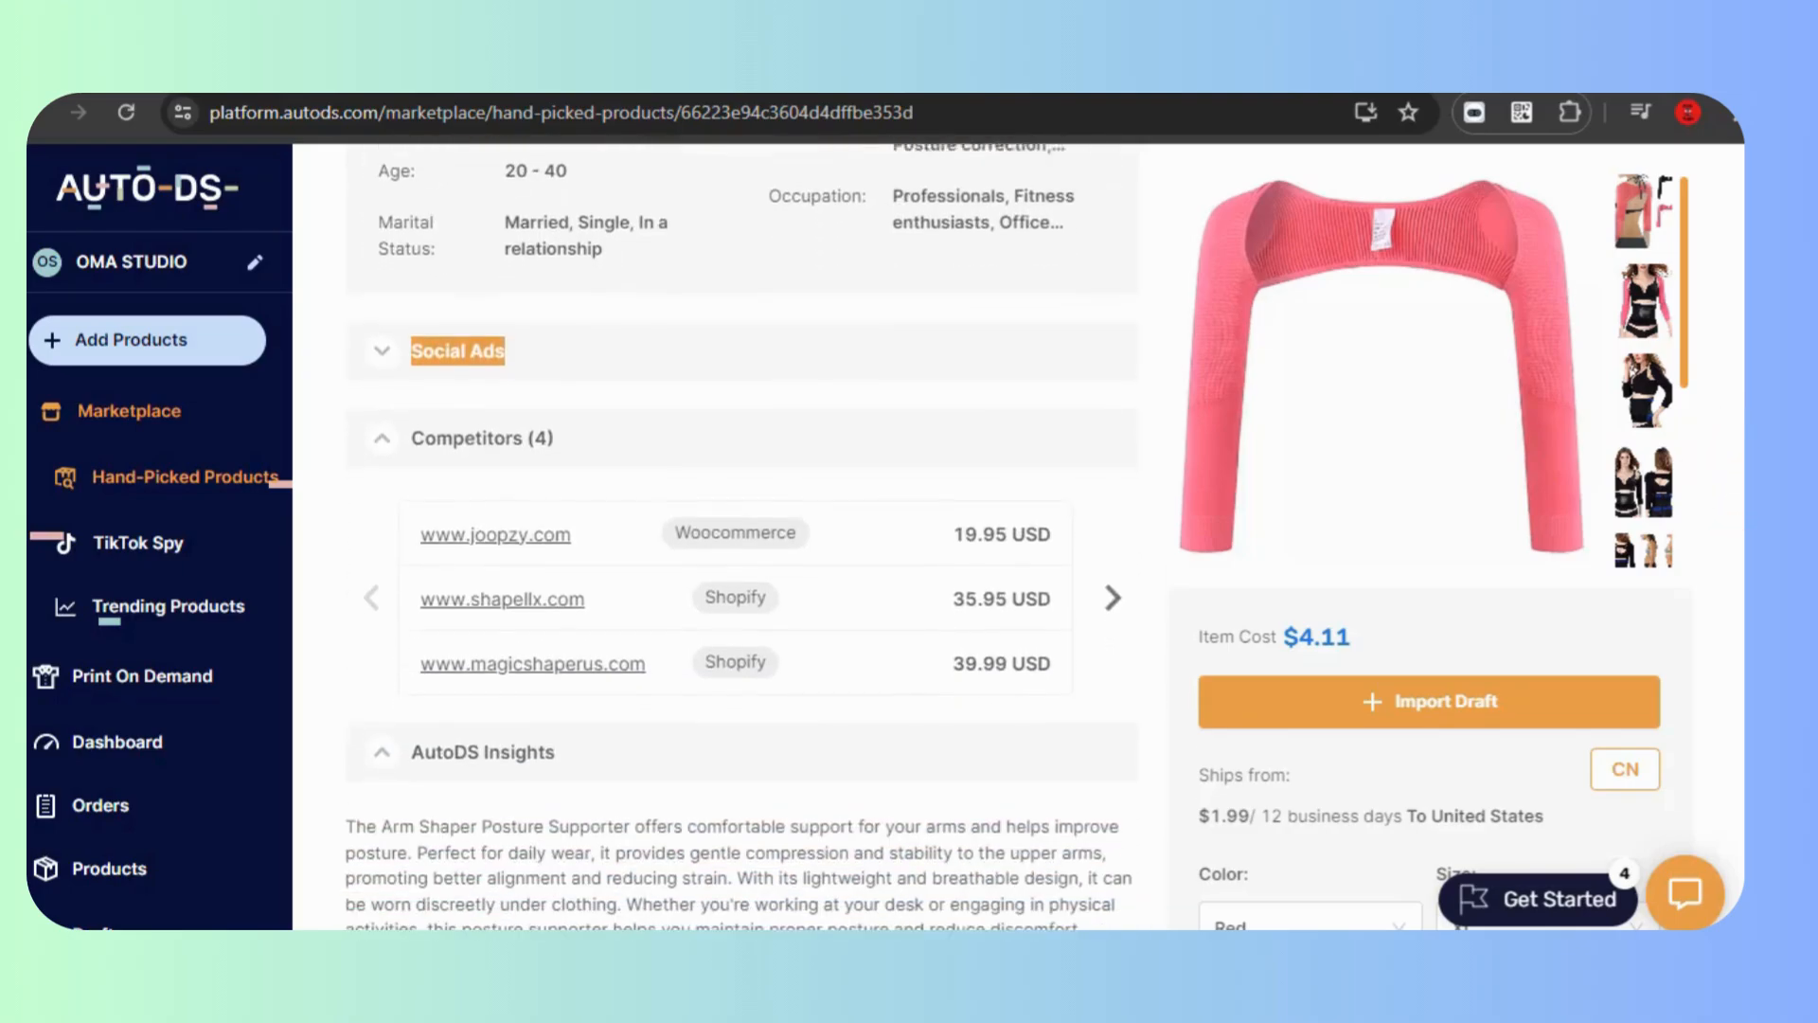
scroll(478, 322, down, 1)
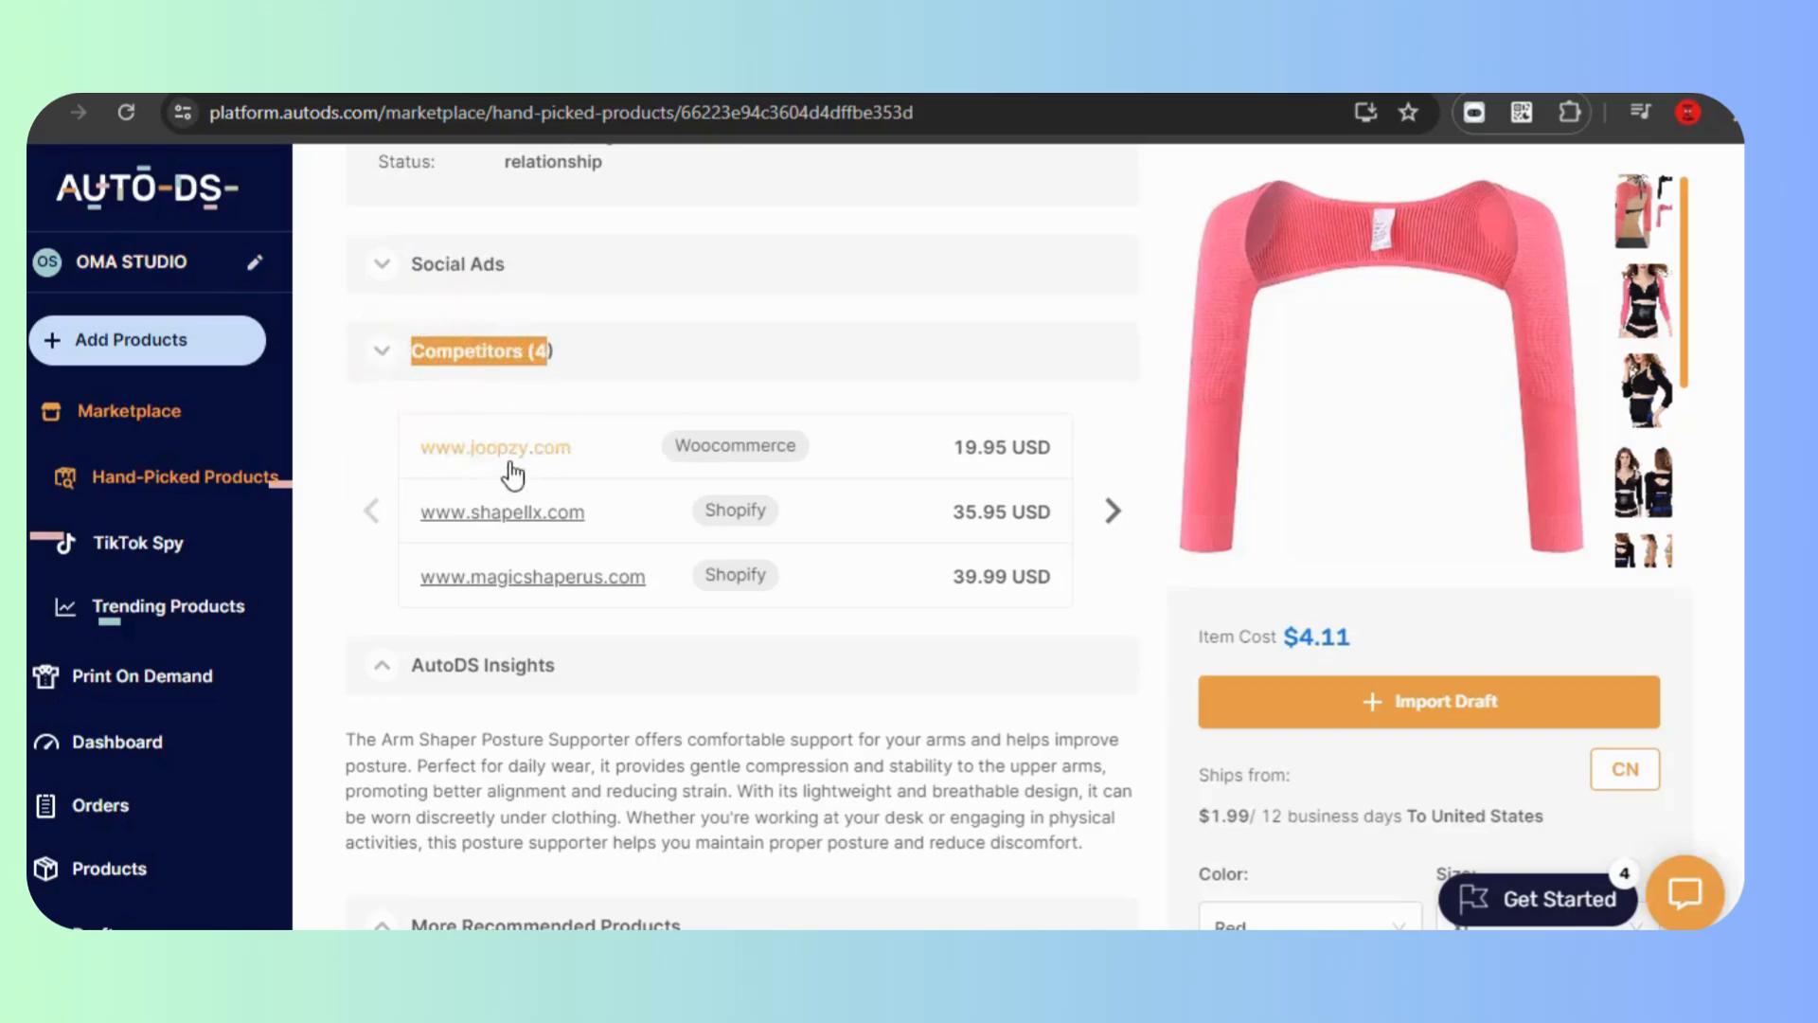
click(421, 360)
click(380, 355)
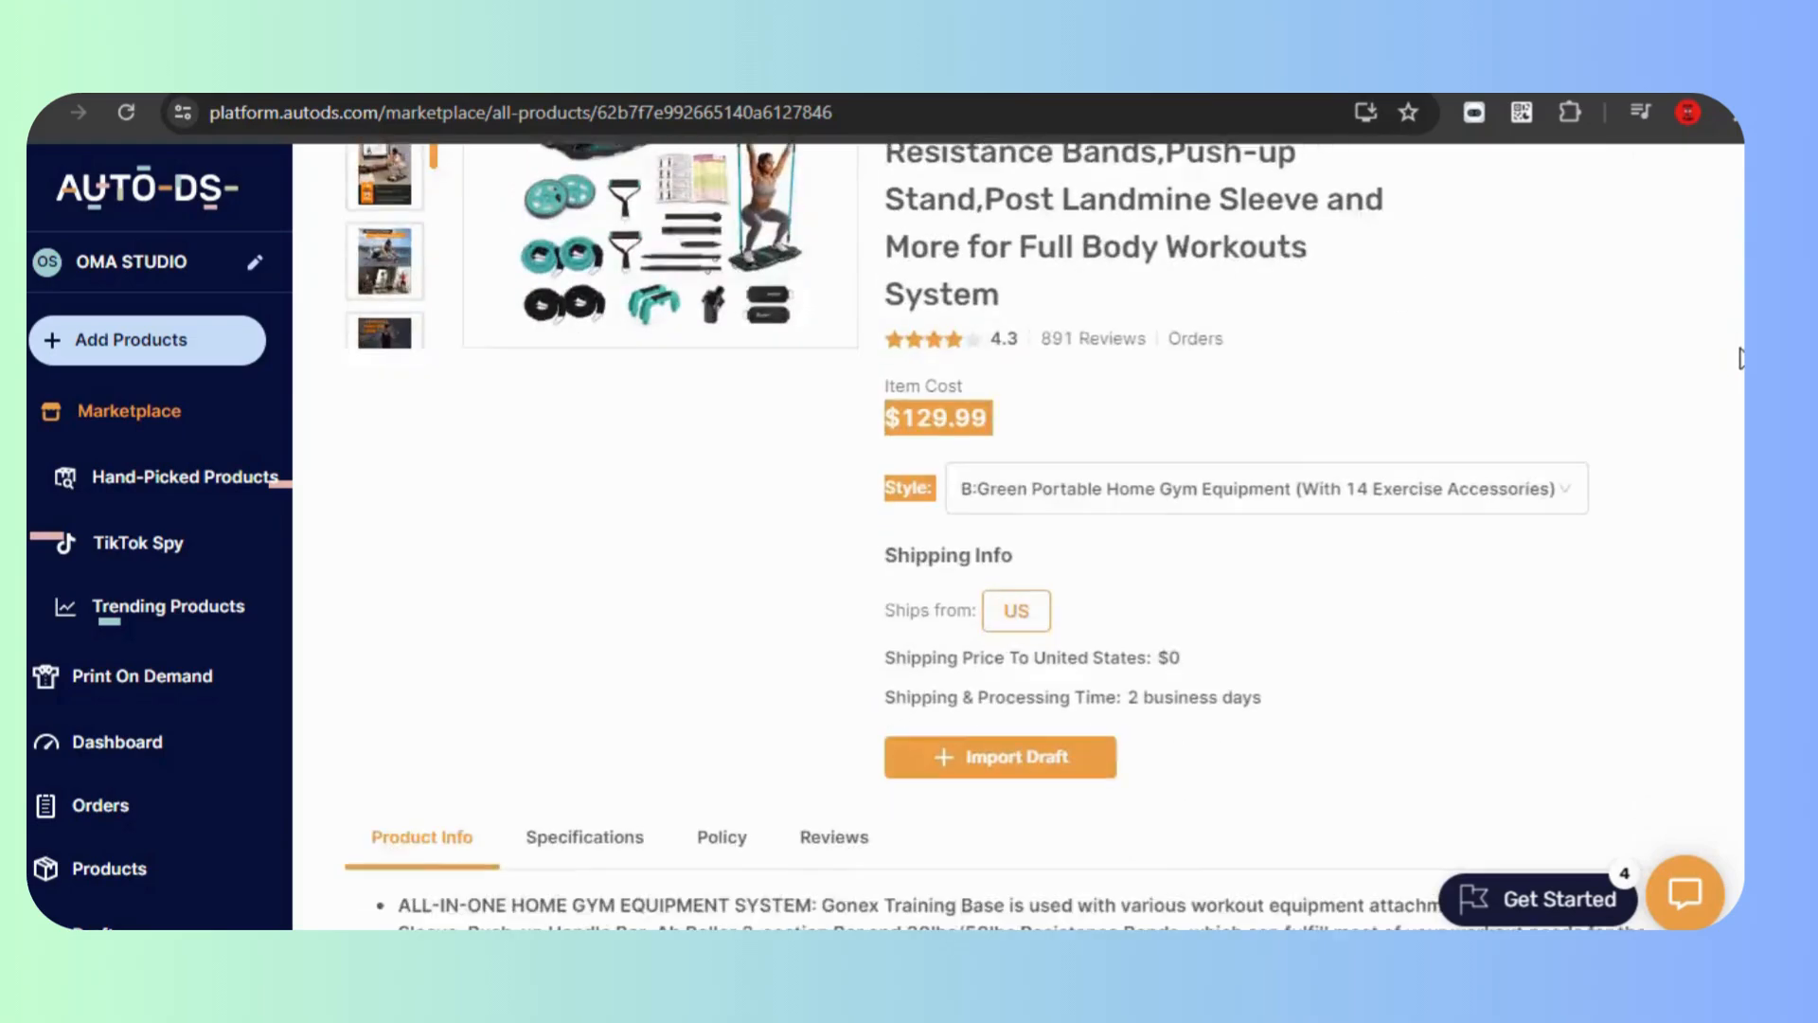
- Add the Gonex Portable Home Gym product to the drafts, import it from there to the store and view the import details
scroll(1371, 462, down, 1)
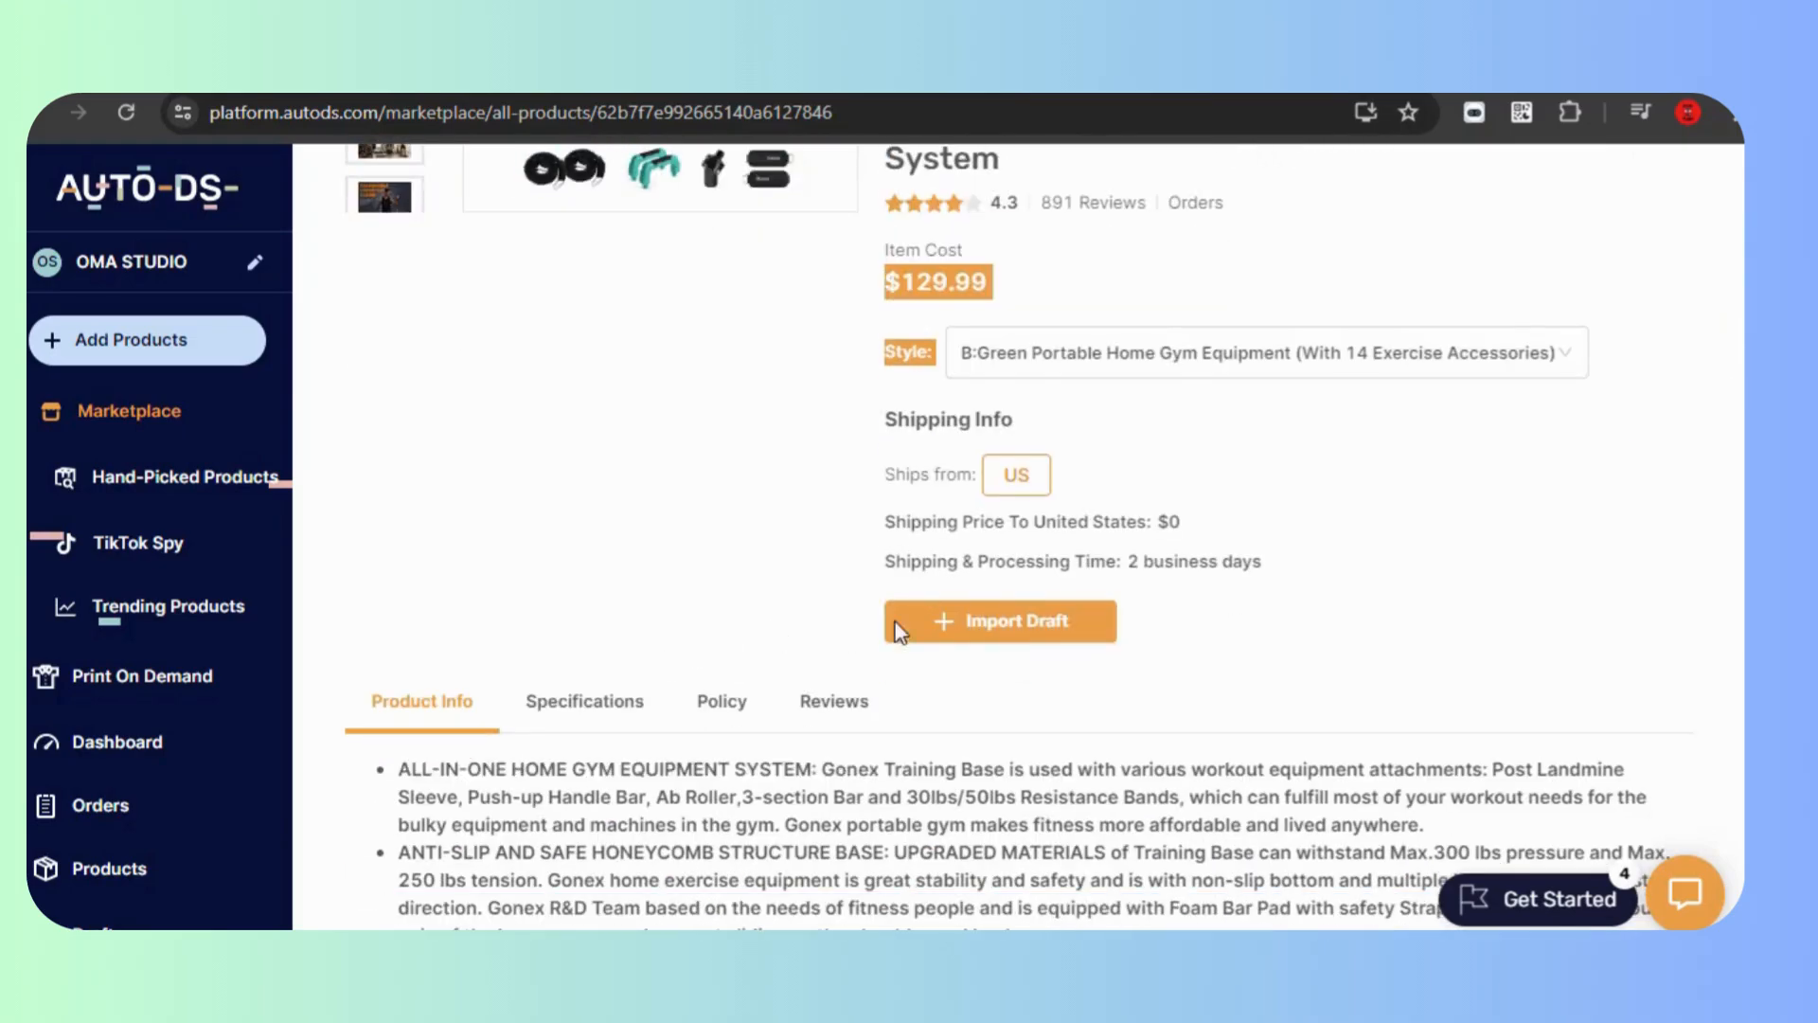
click(1038, 623)
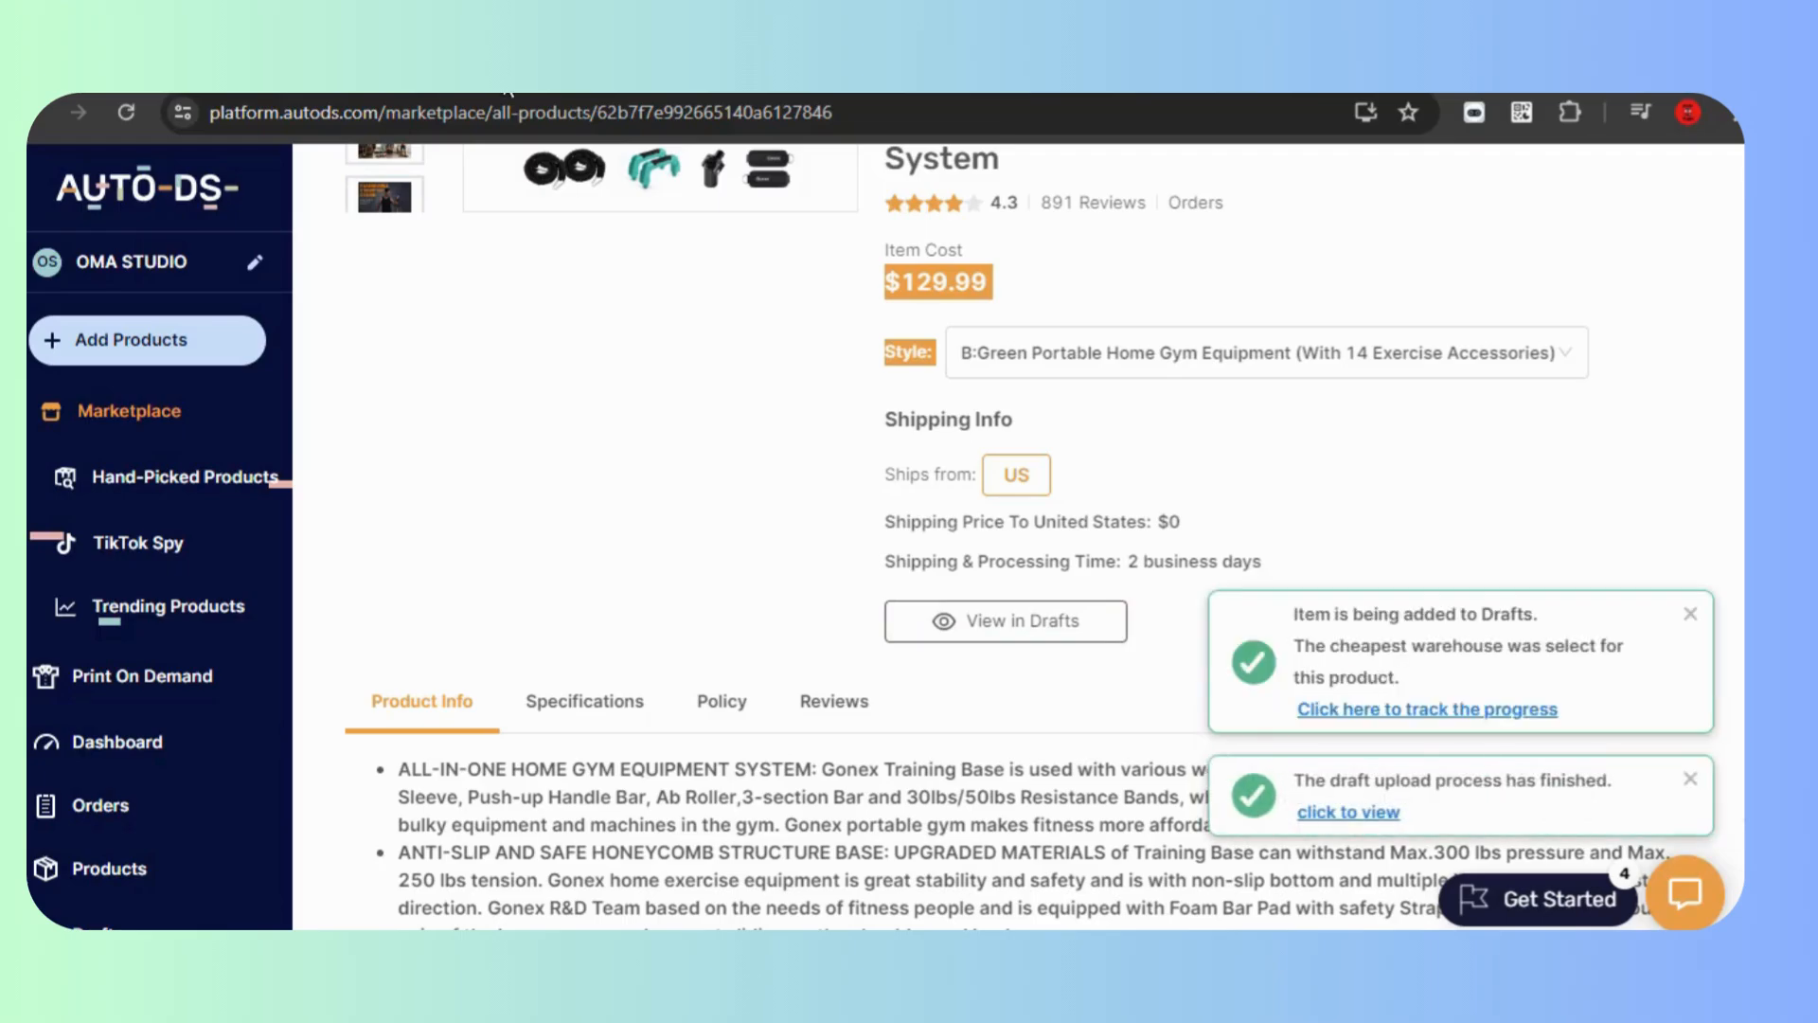
click(74, 740)
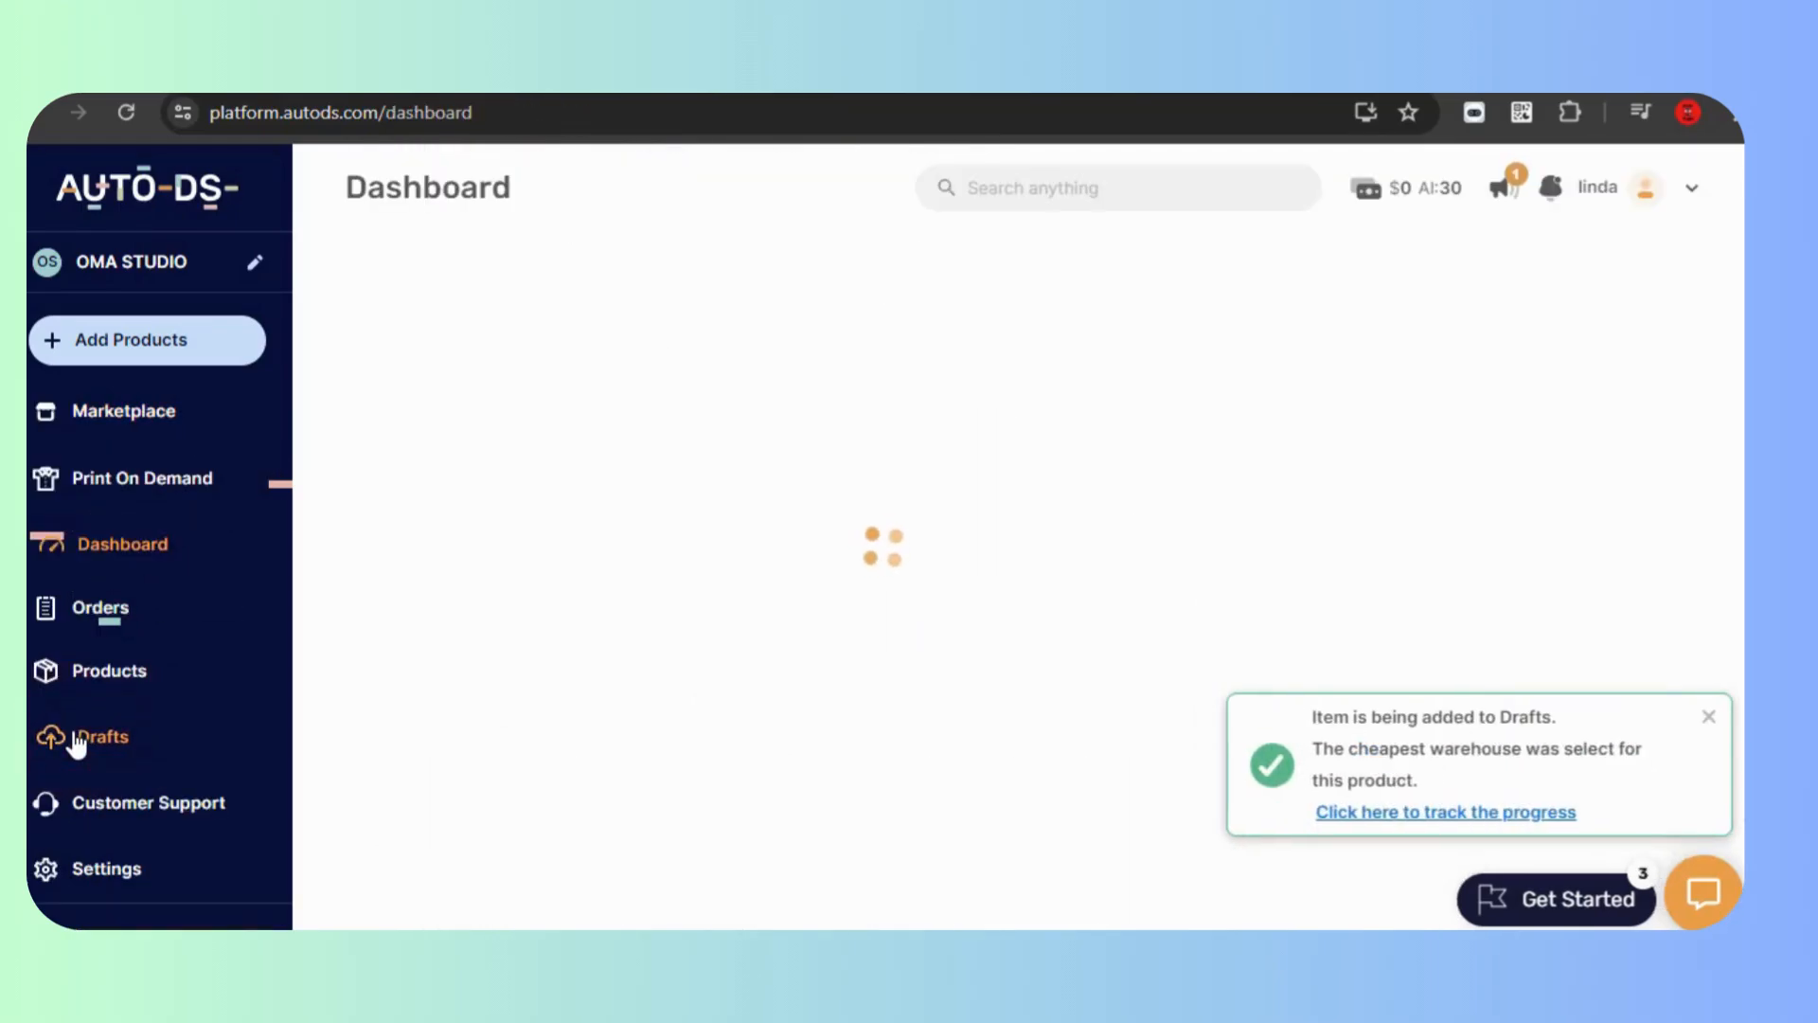
click(76, 744)
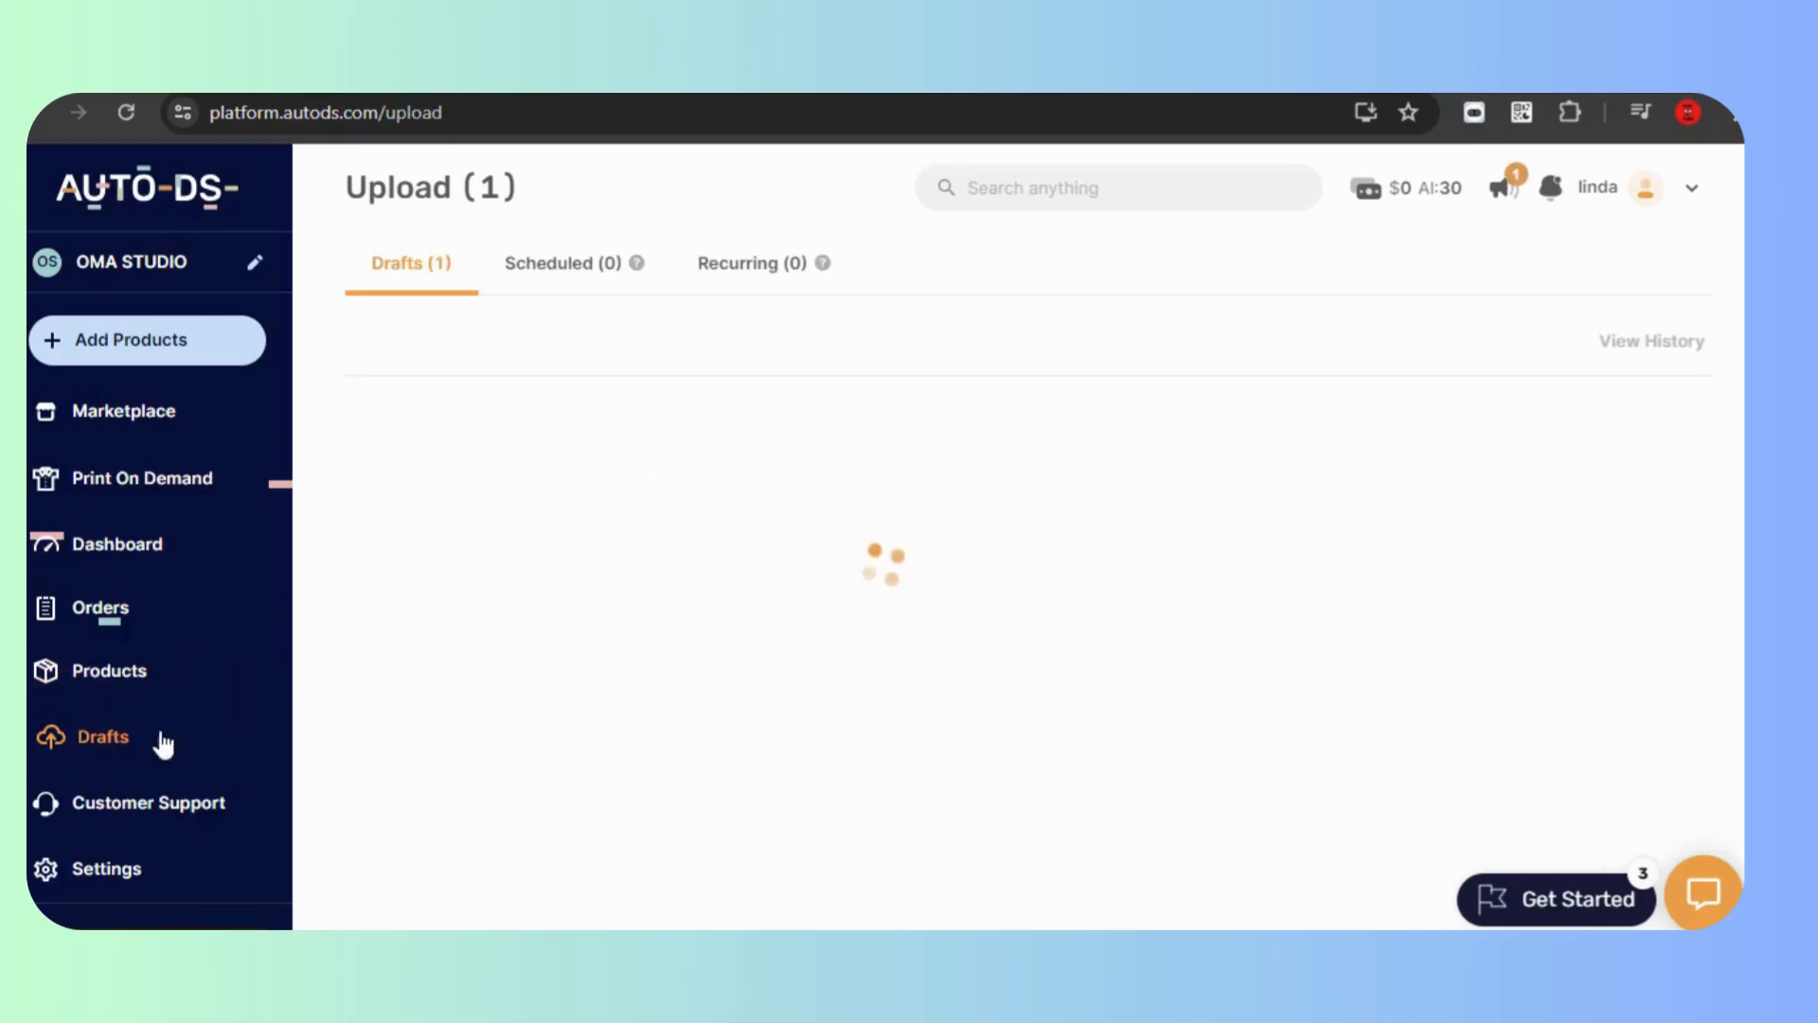
click(1636, 484)
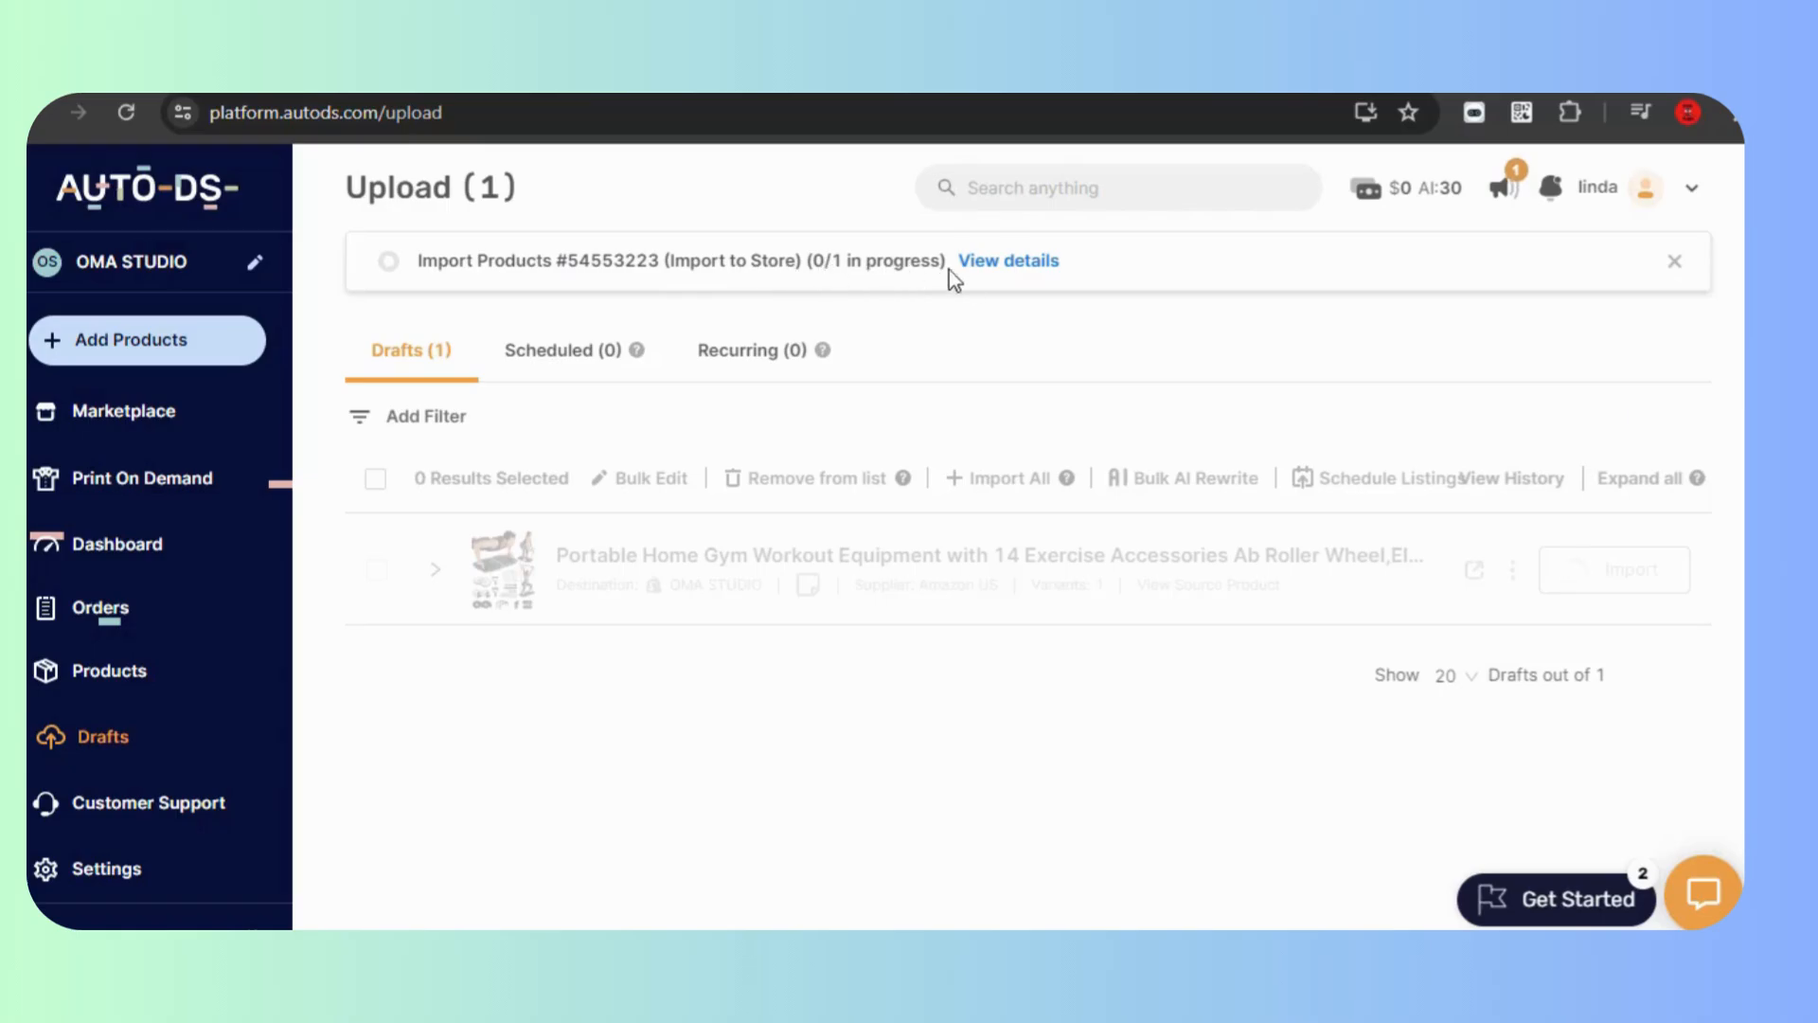
click(999, 270)
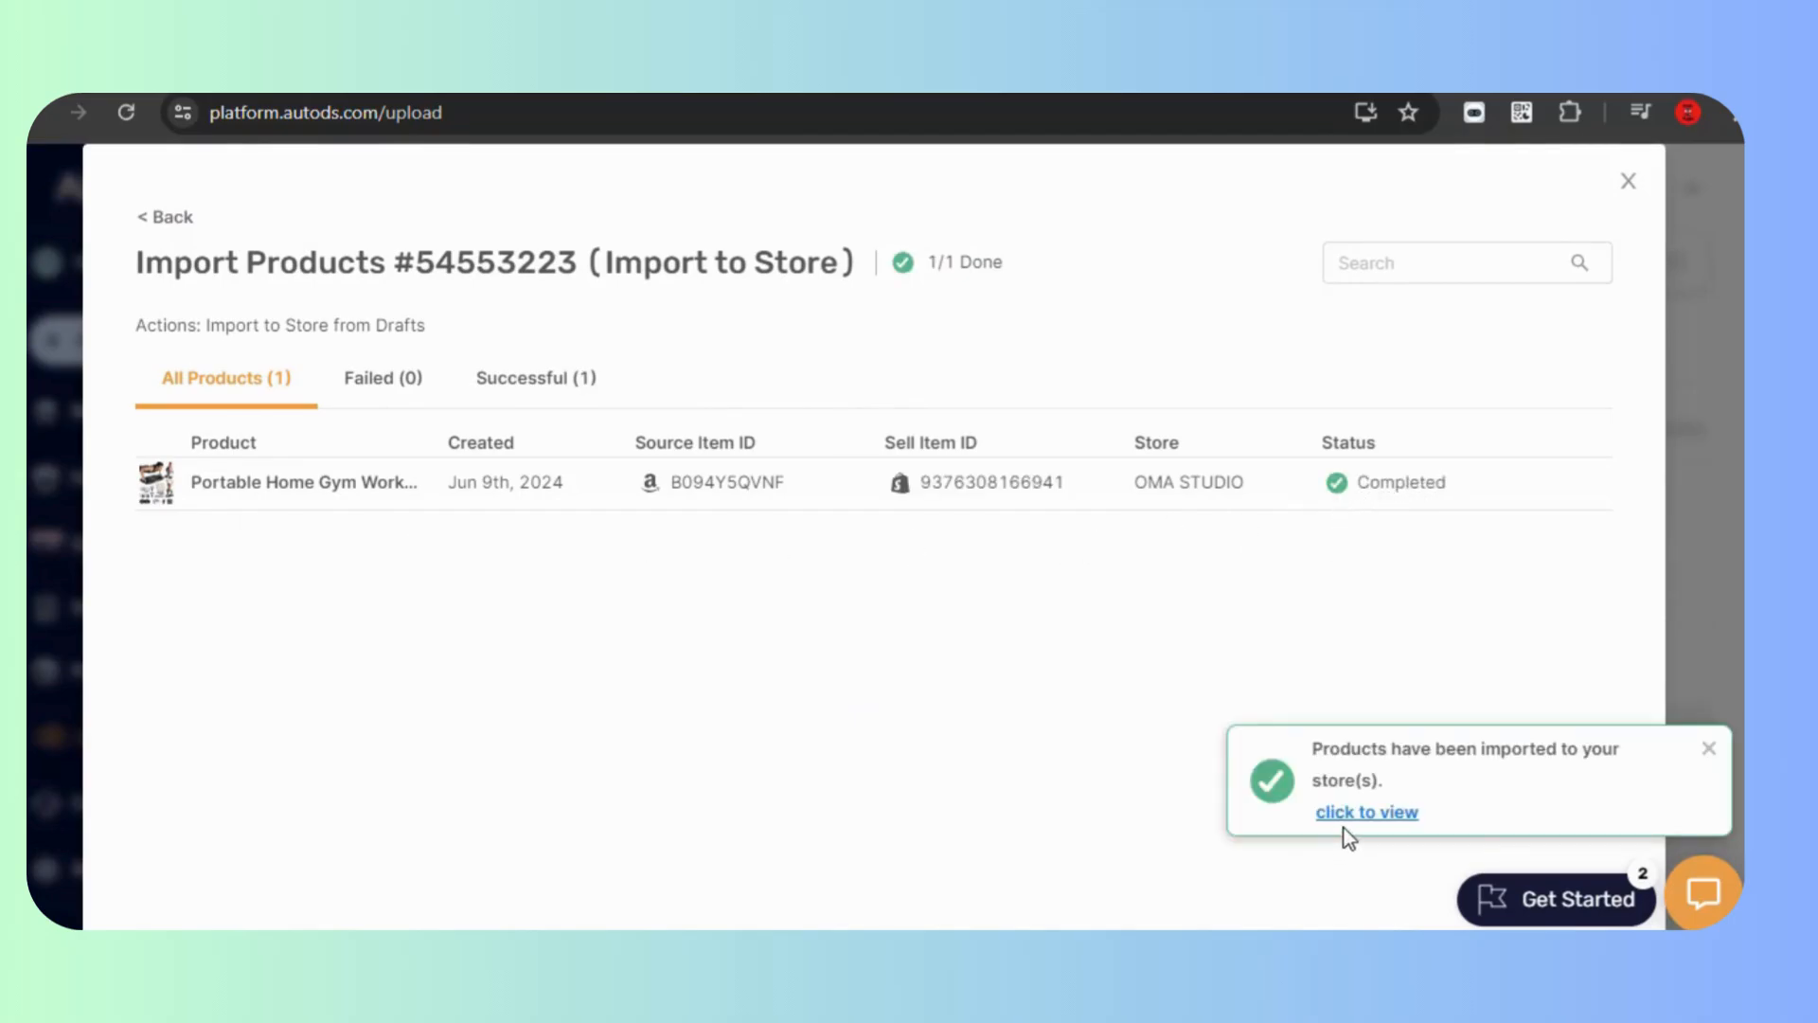
- Open the imported Portable Home Gym product for editing and review its variant pricing, title, collections, tags and shipping method
click(1346, 814)
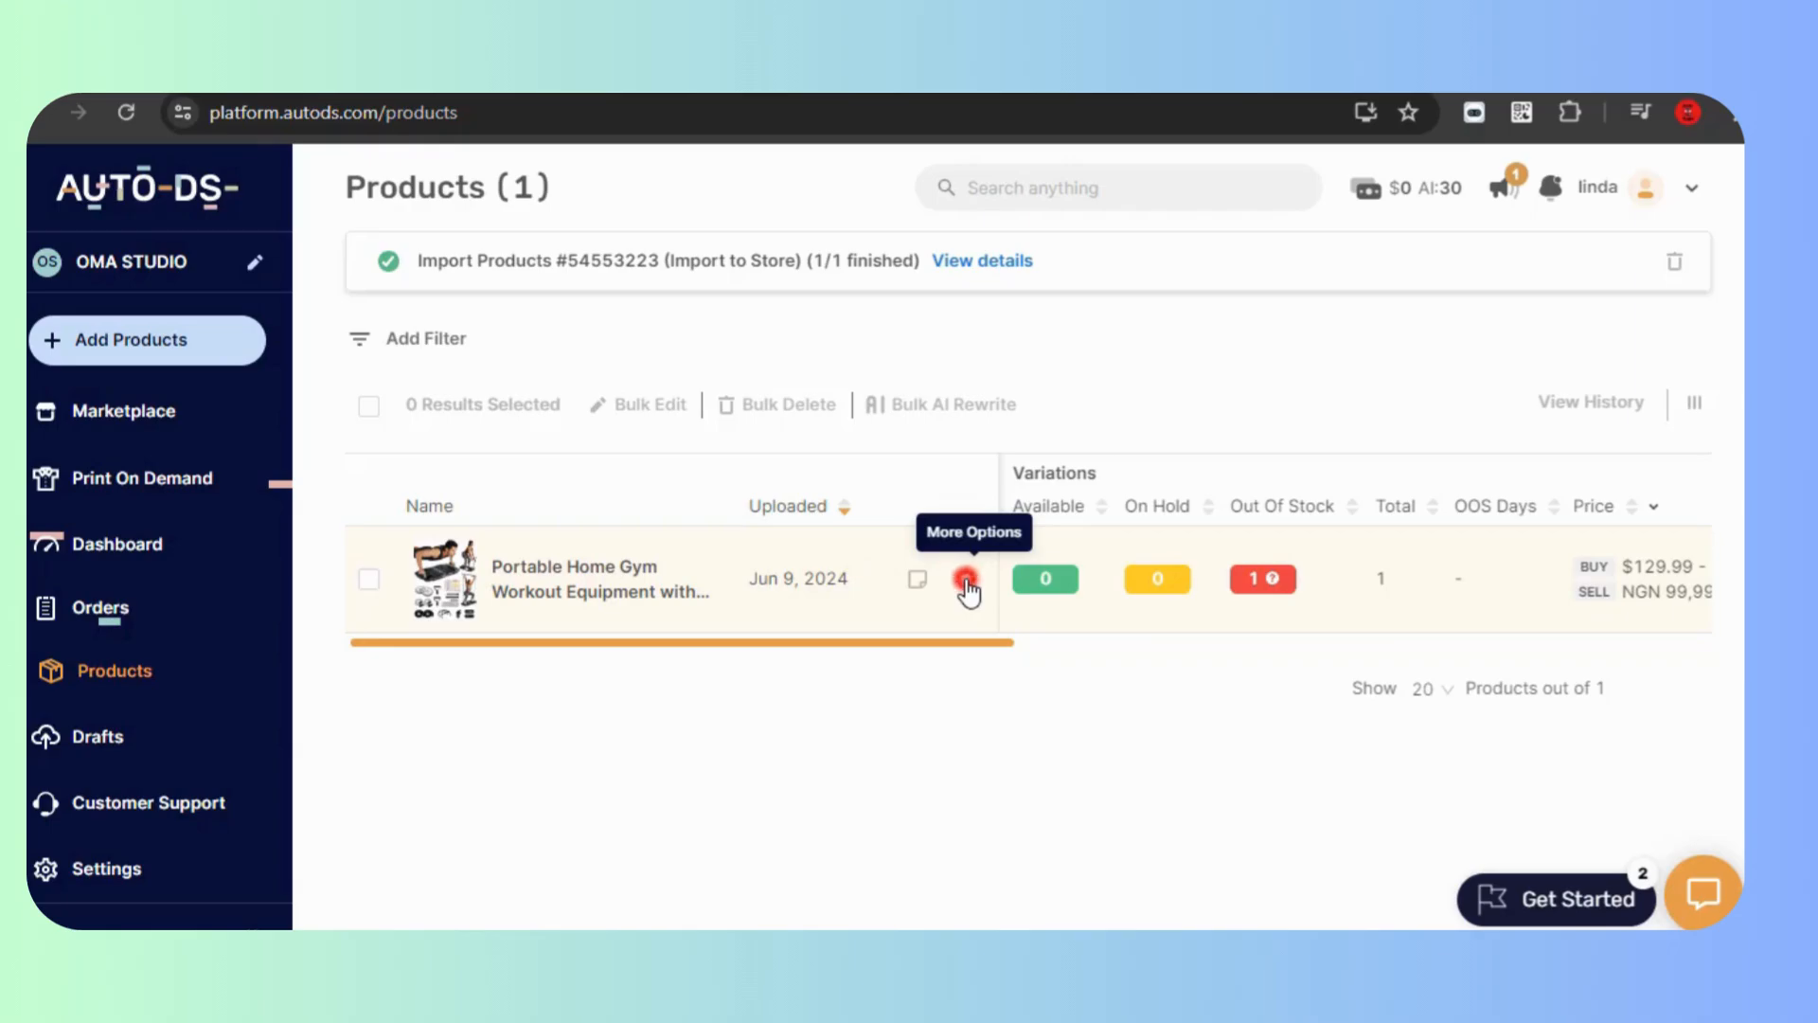
click(971, 579)
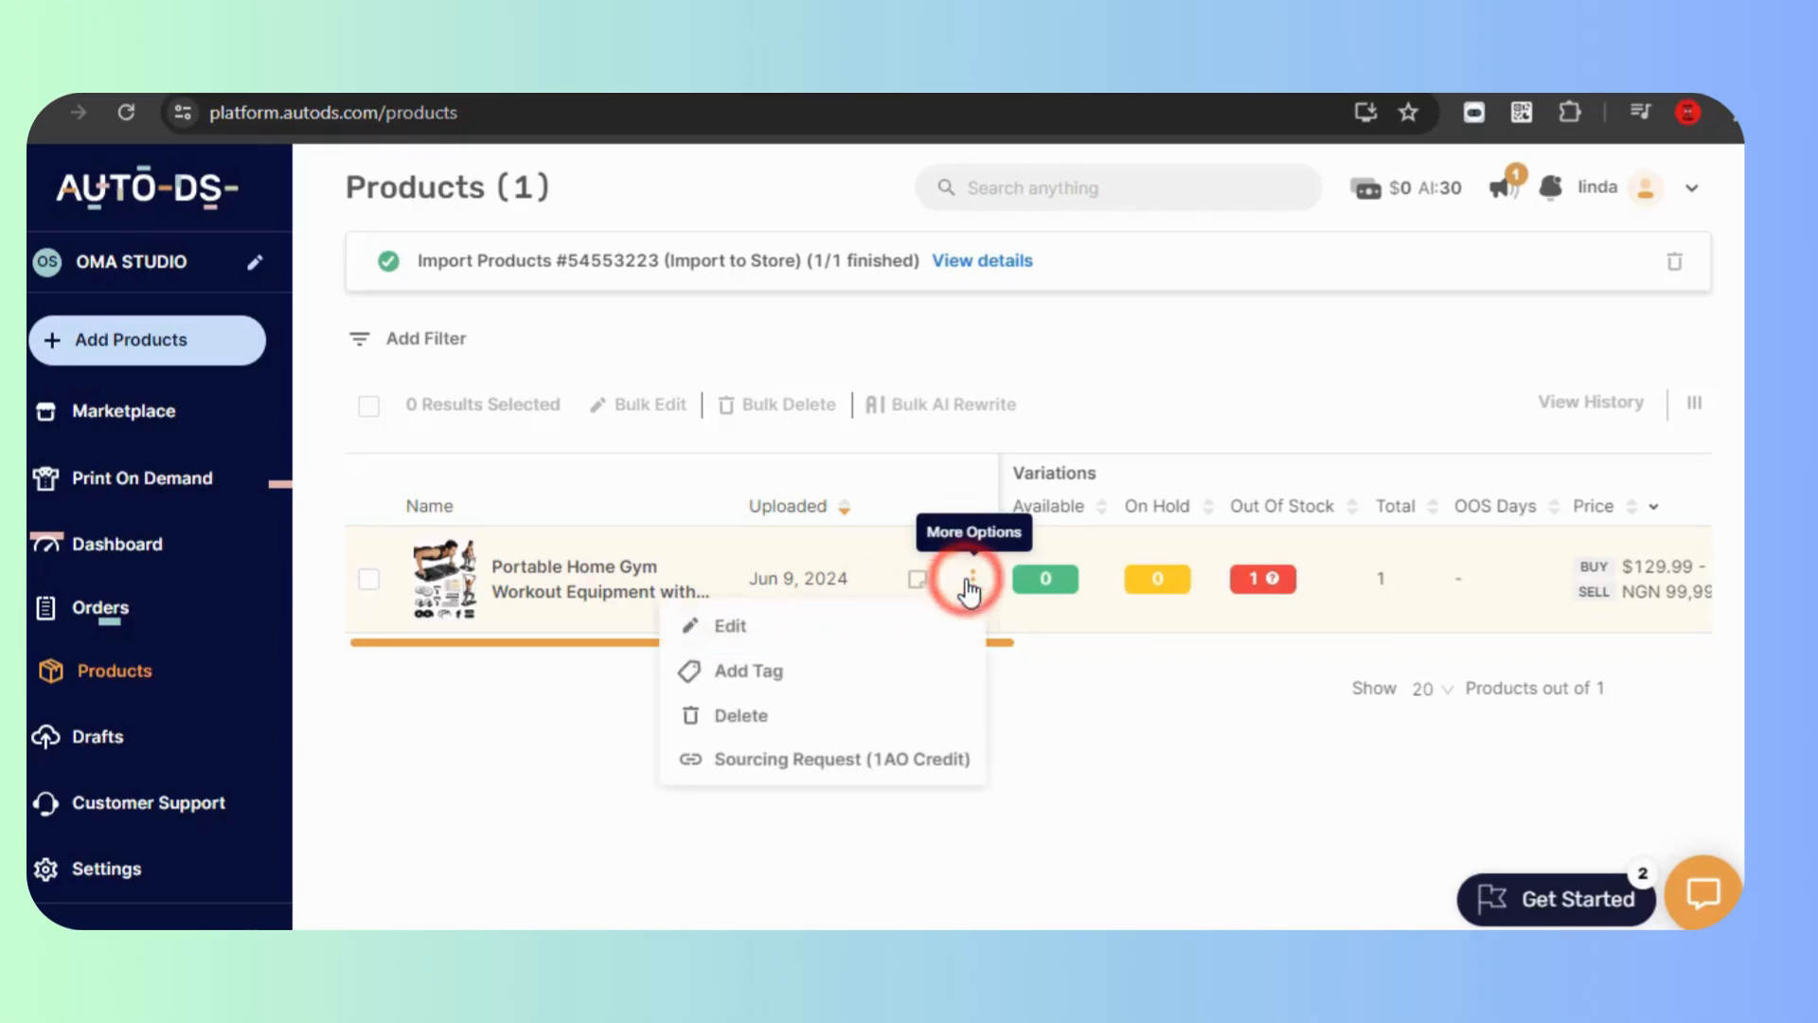
click(777, 635)
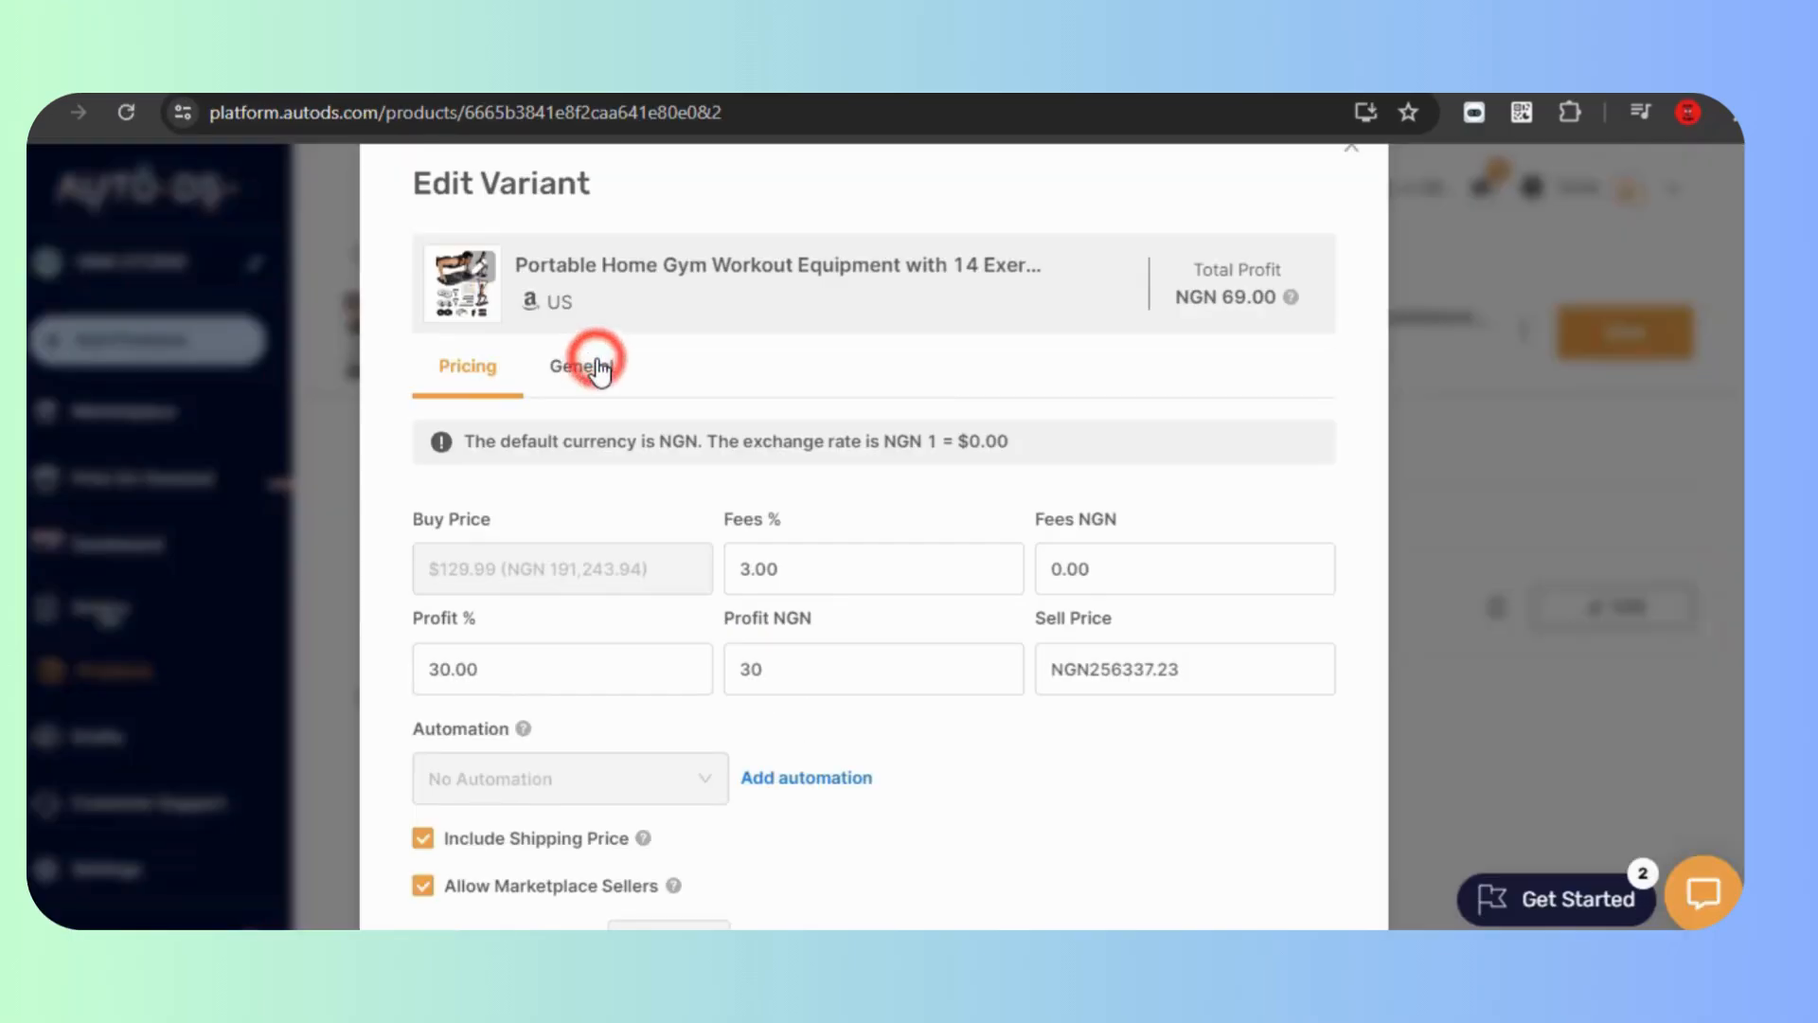
click(597, 367)
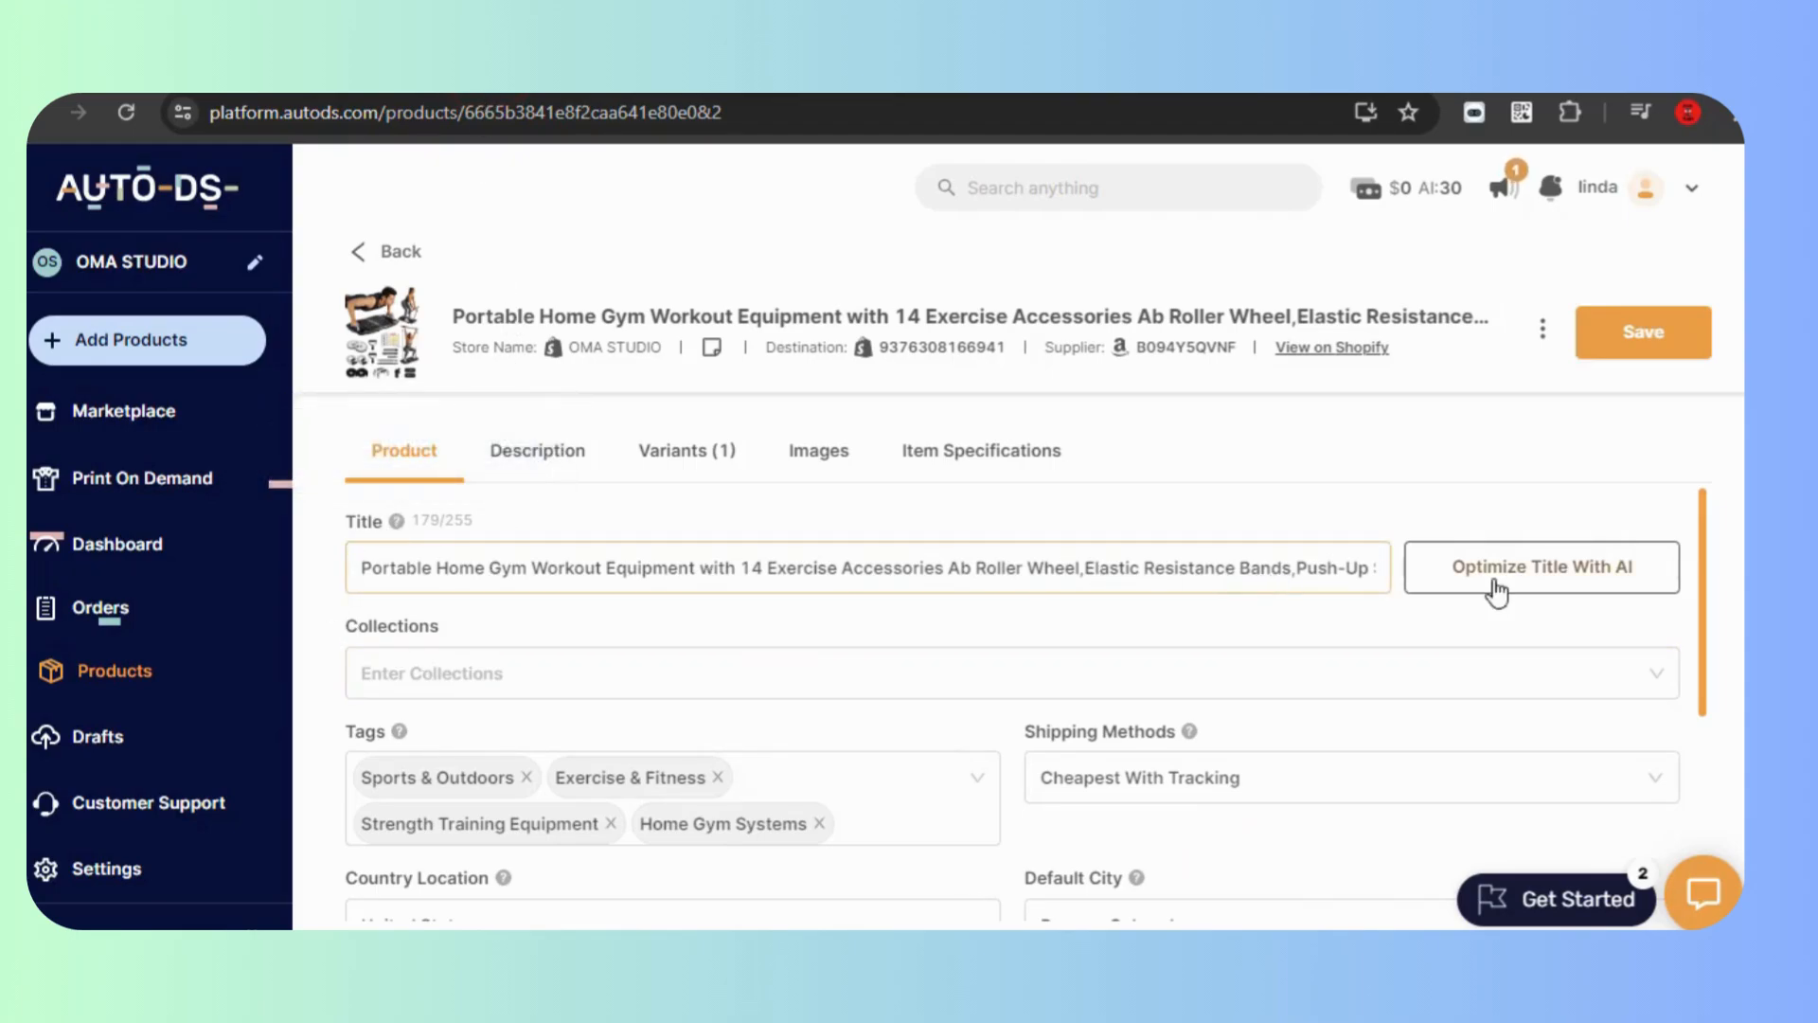
drag(1710, 609, 1712, 663)
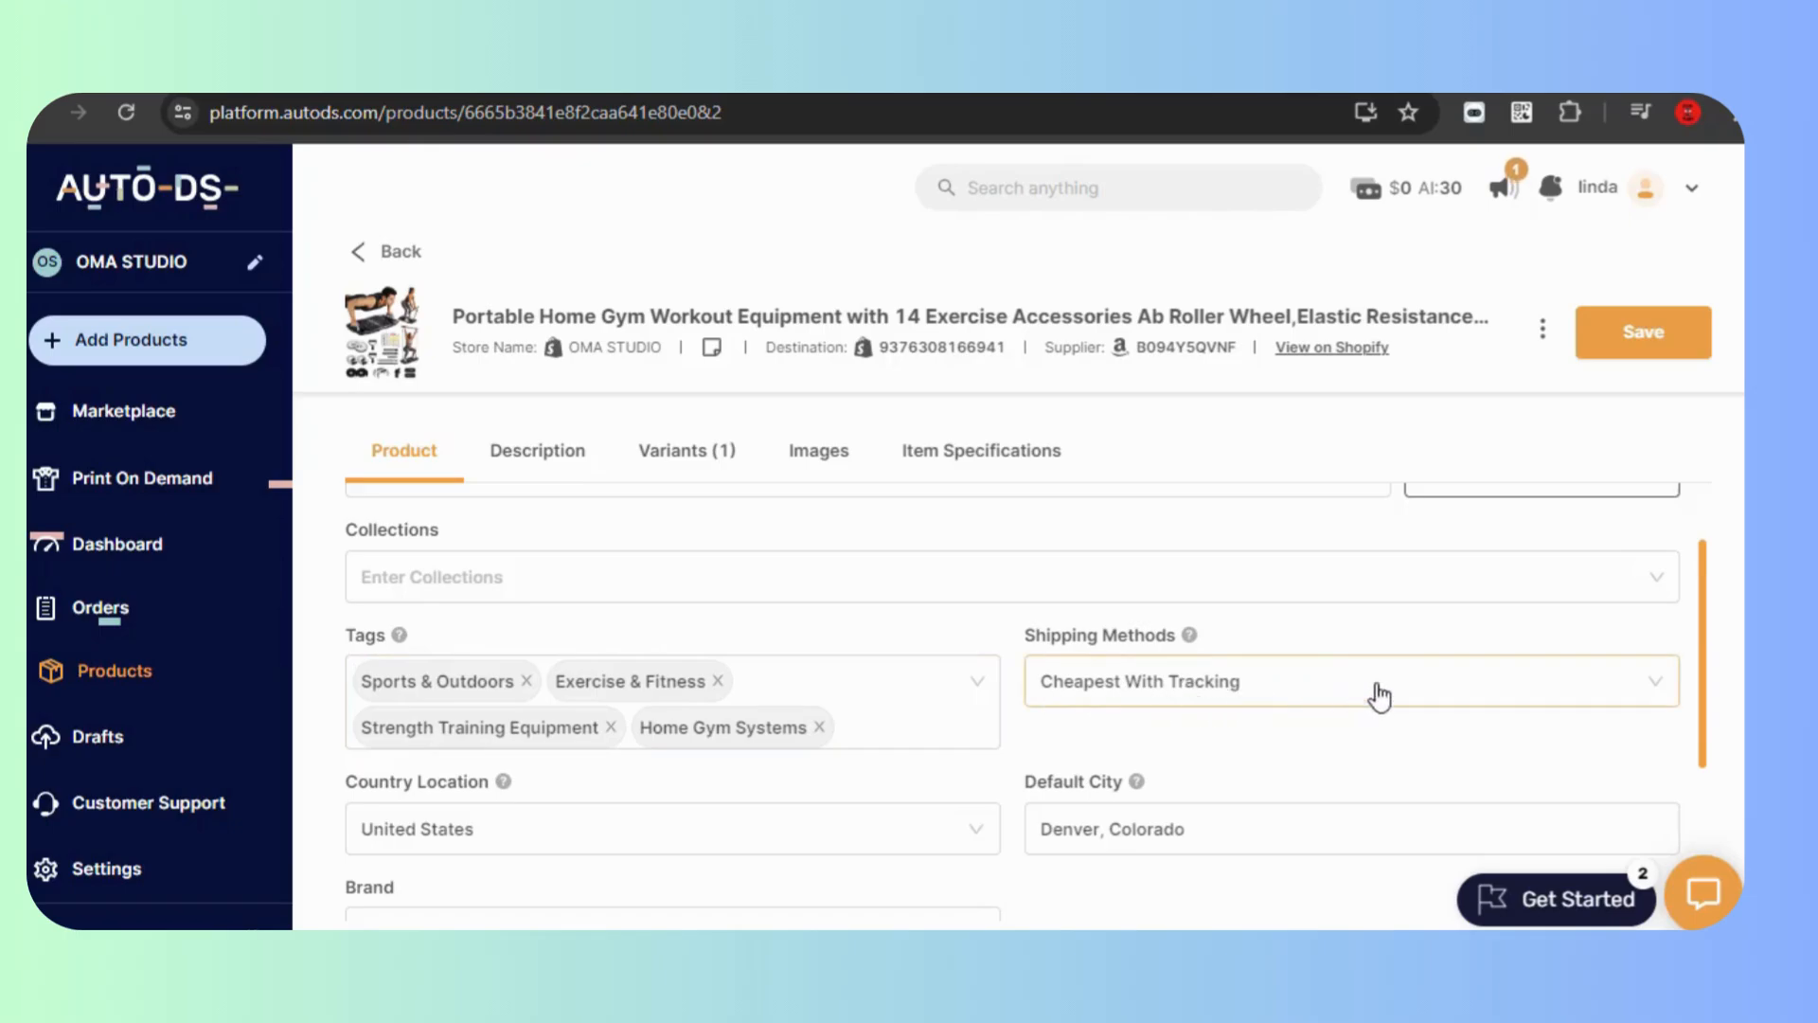
drag(1712, 654, 1704, 606)
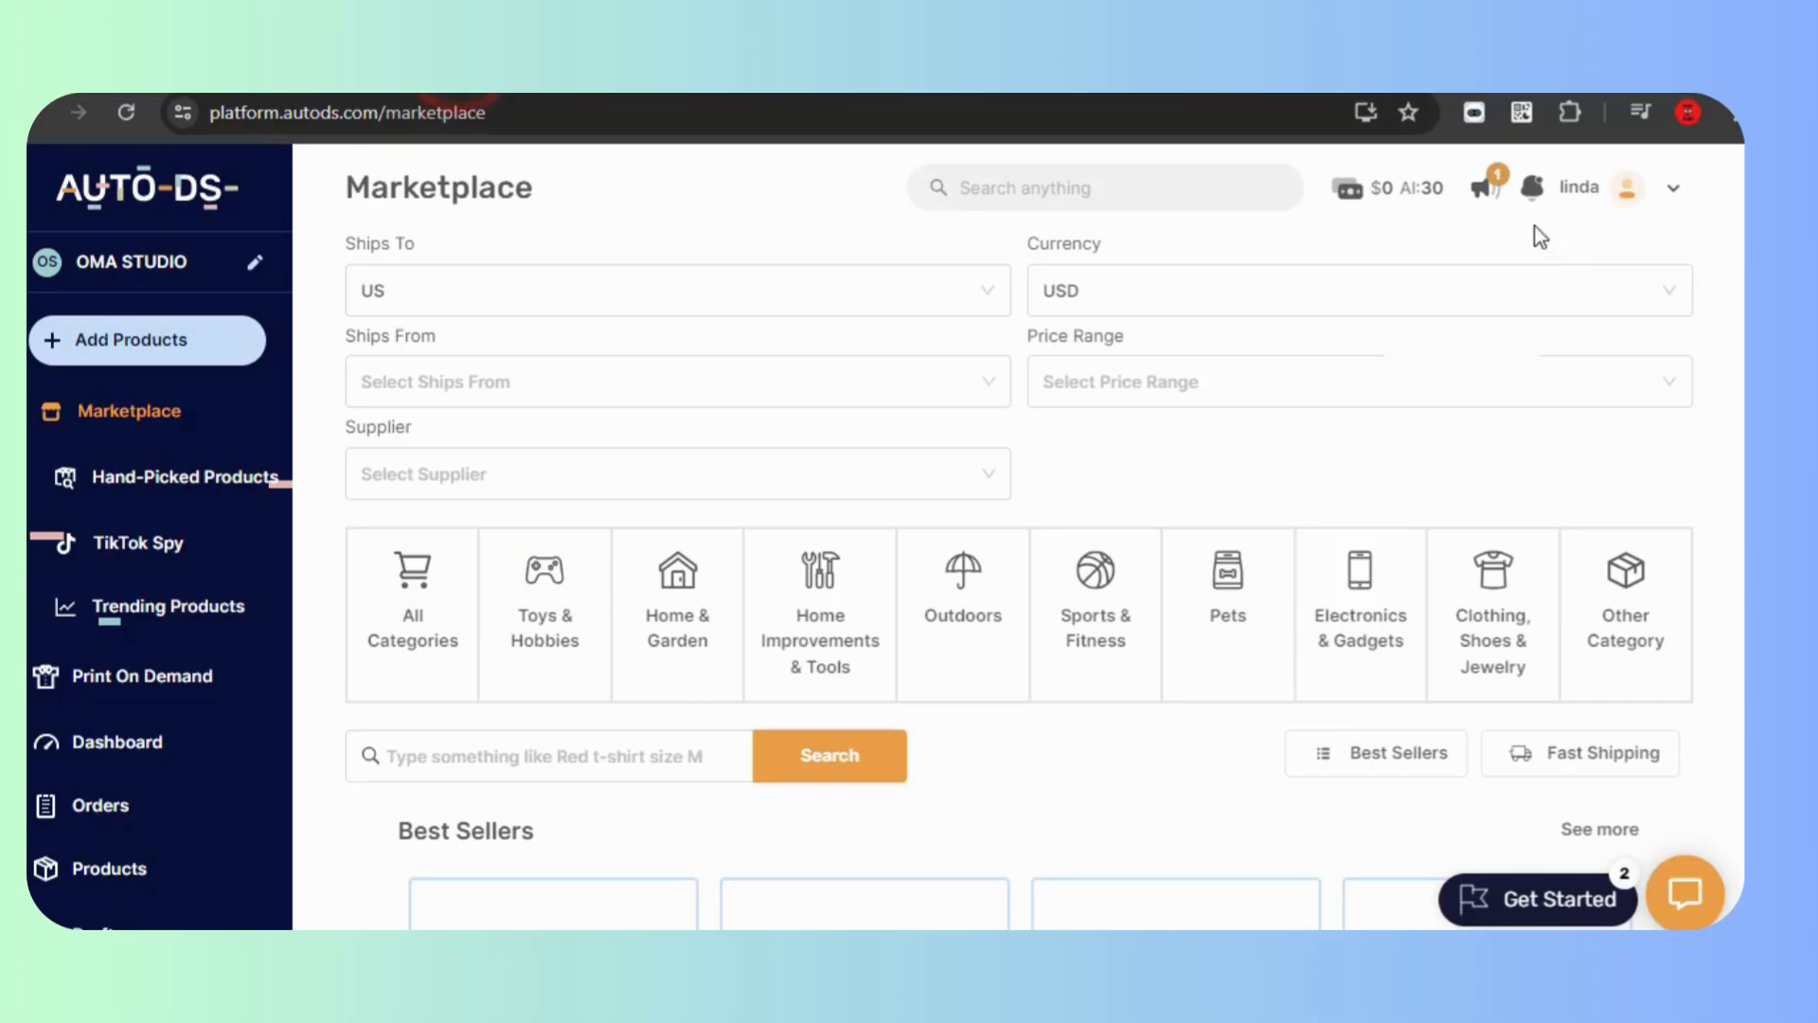
- Start a new pricing automation in the account settings, named "OMA Studio" with the Sales Base Pricing type
click(1673, 193)
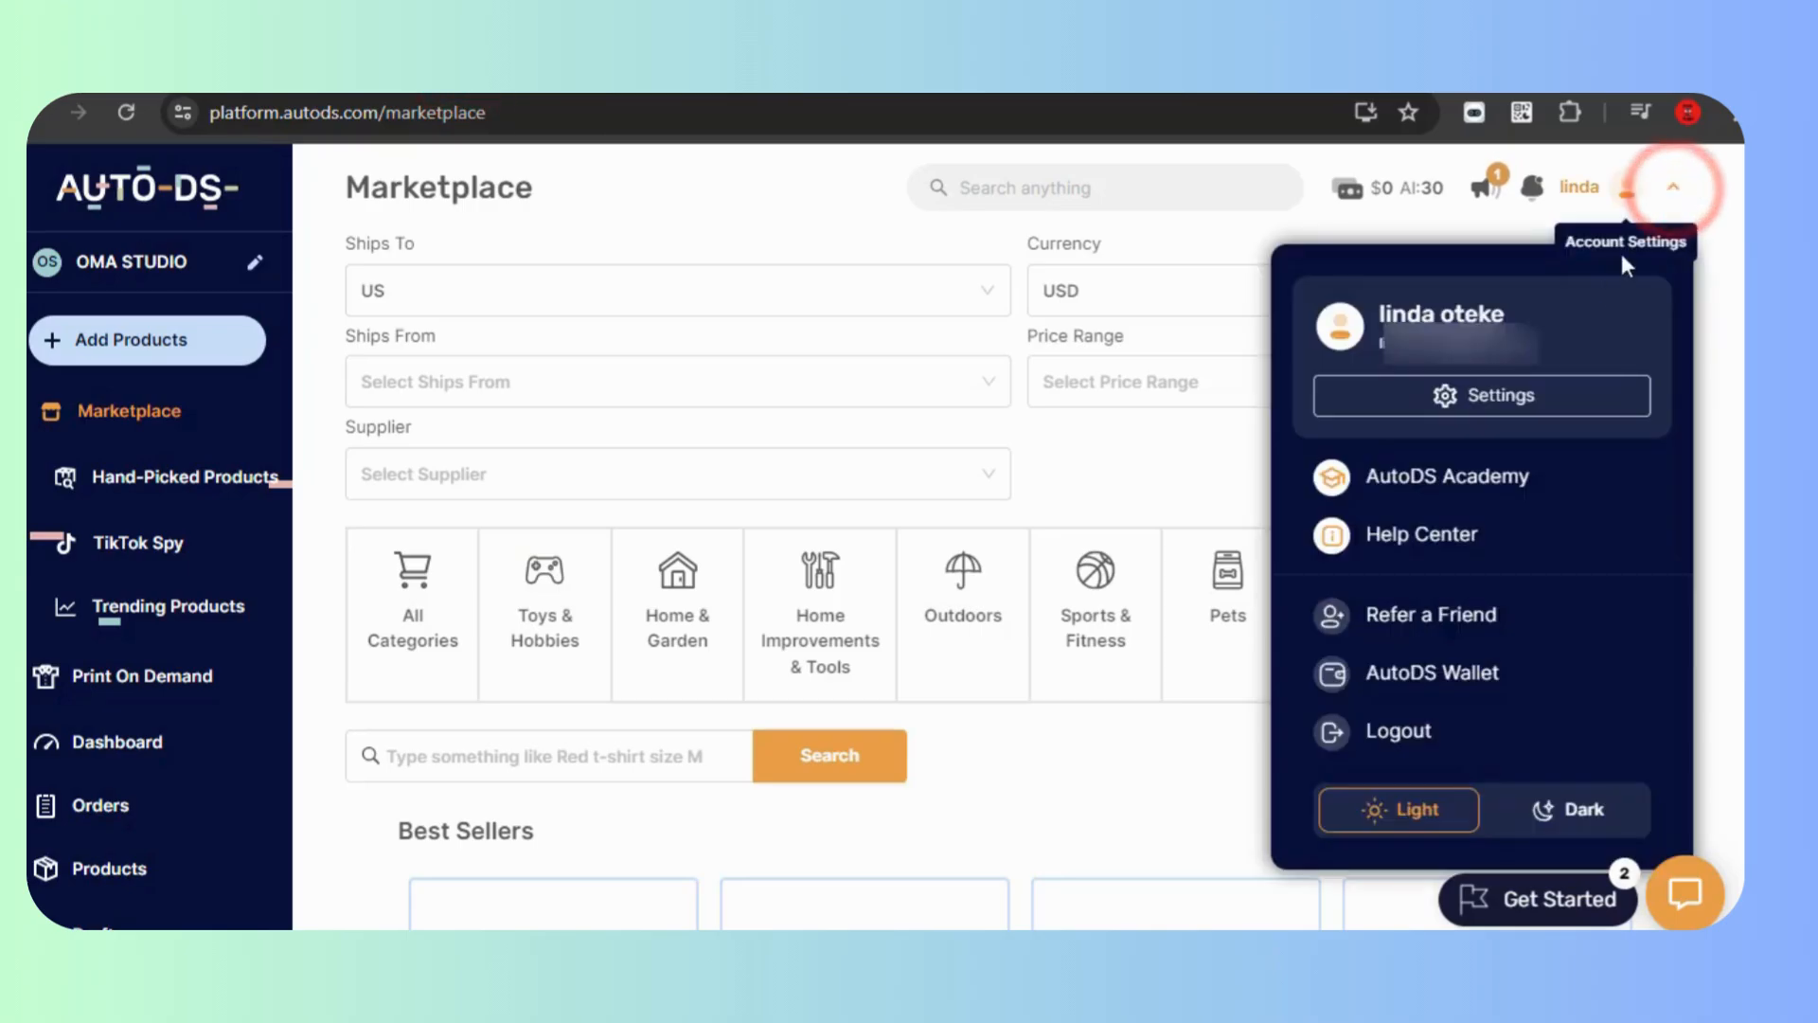
click(1464, 403)
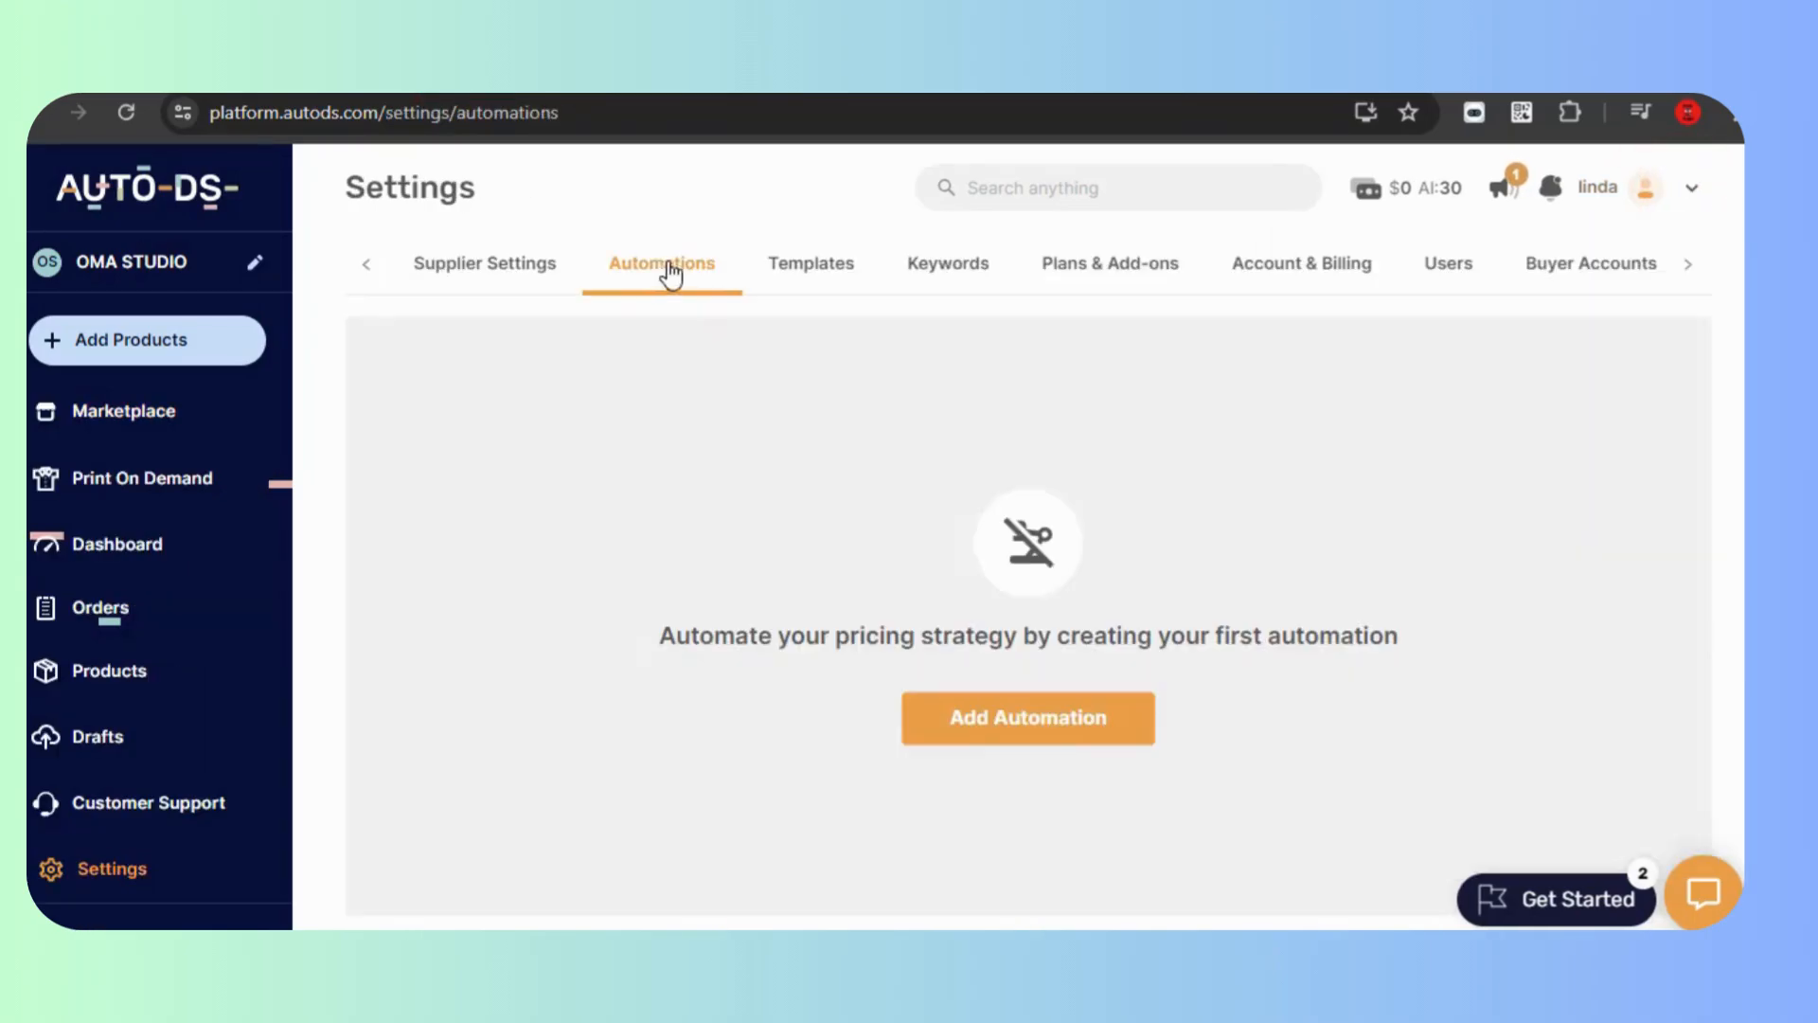
click(1047, 719)
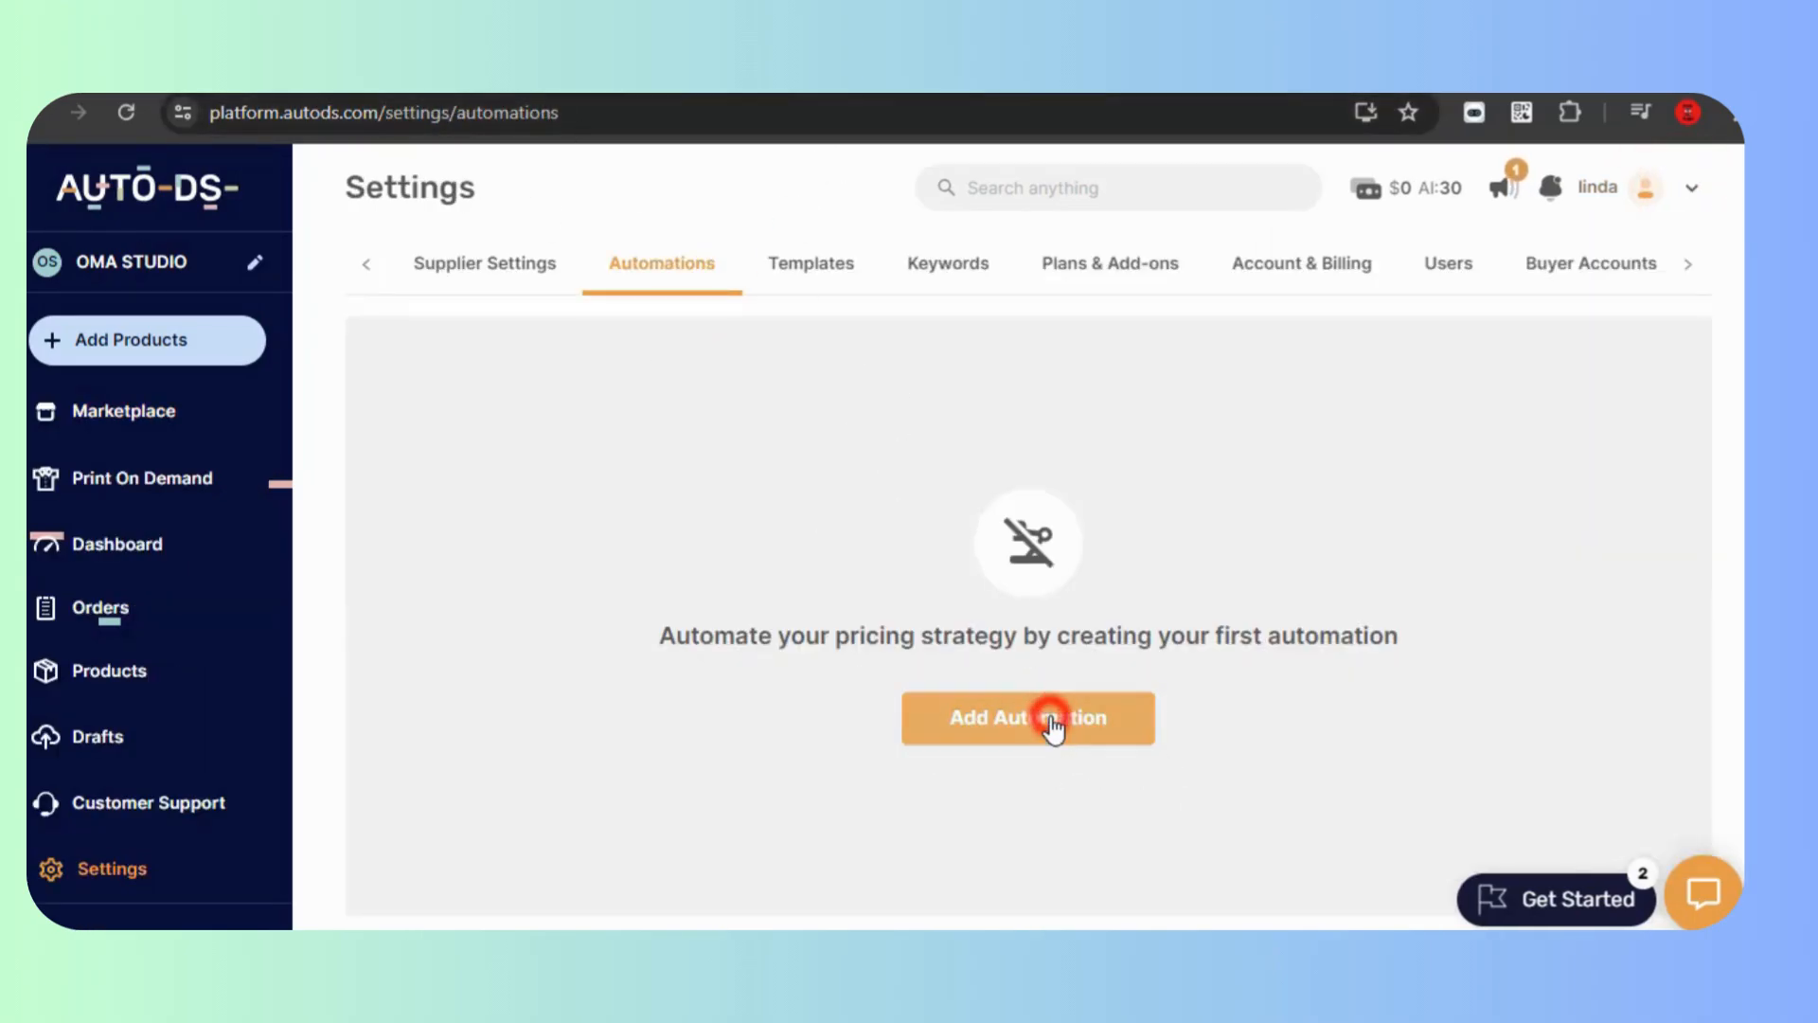
click(465, 463)
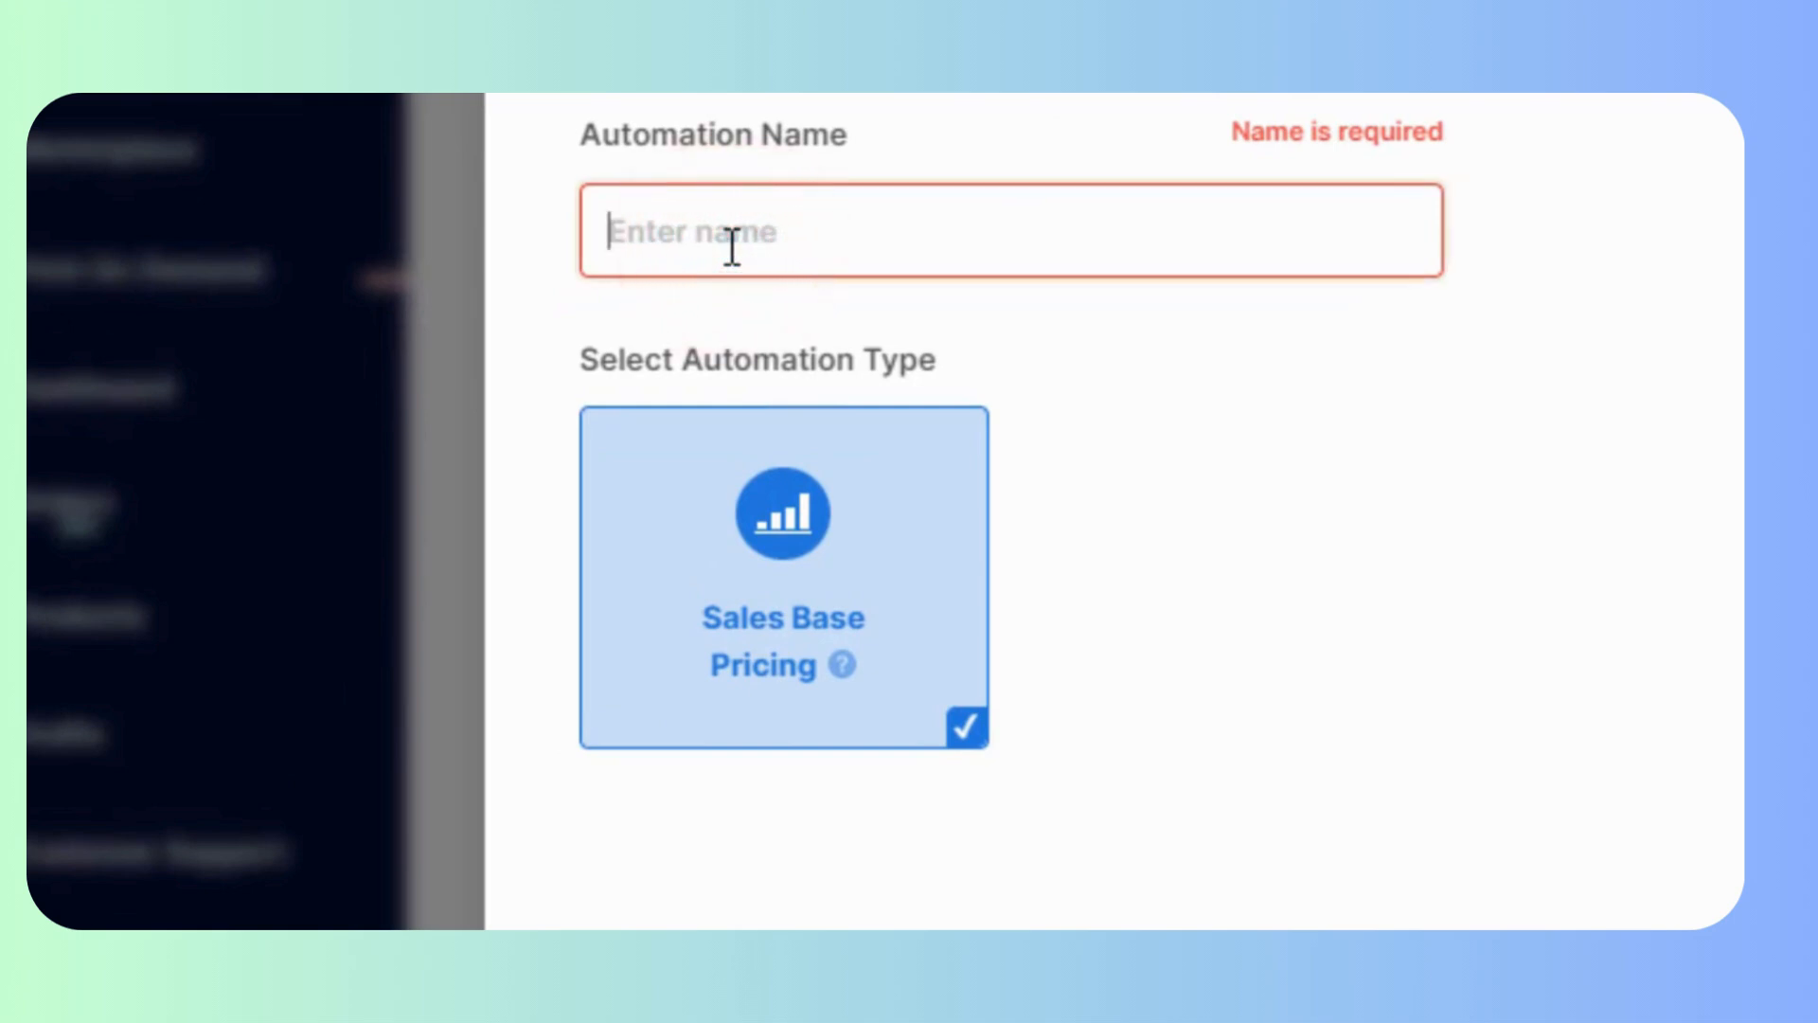
text(OMA Studio)
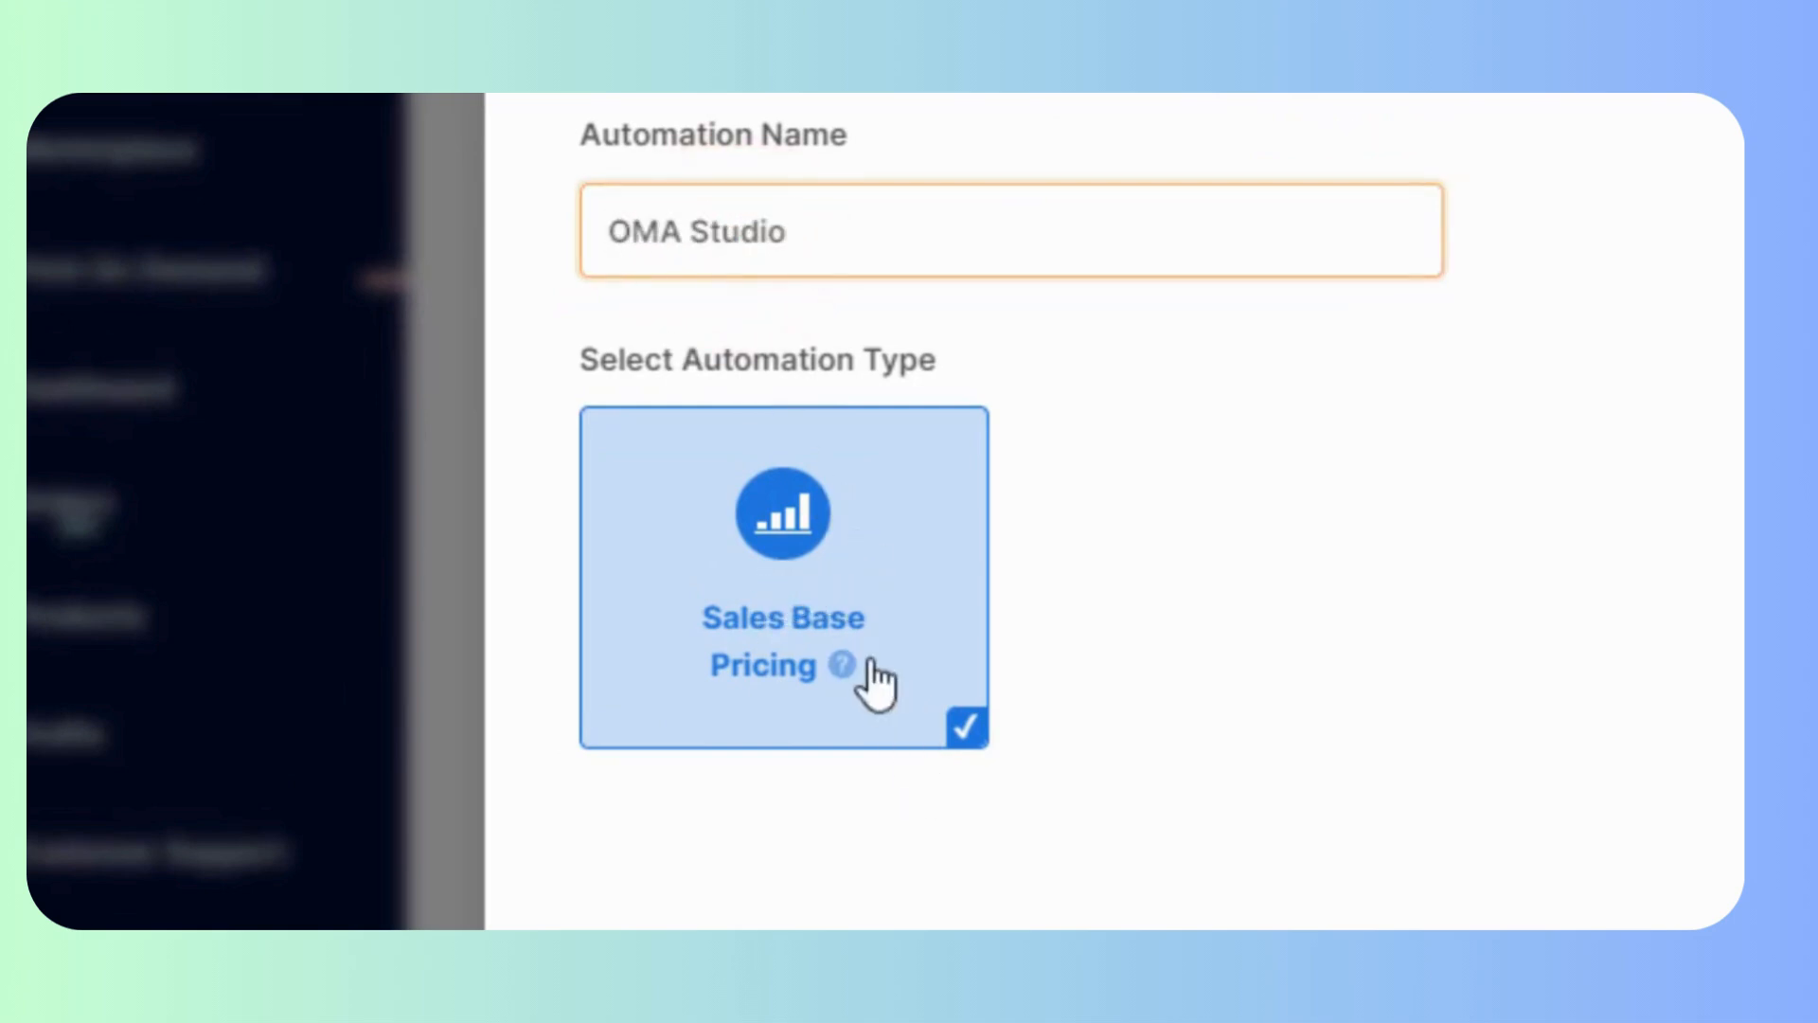
mouse_move(843, 665)
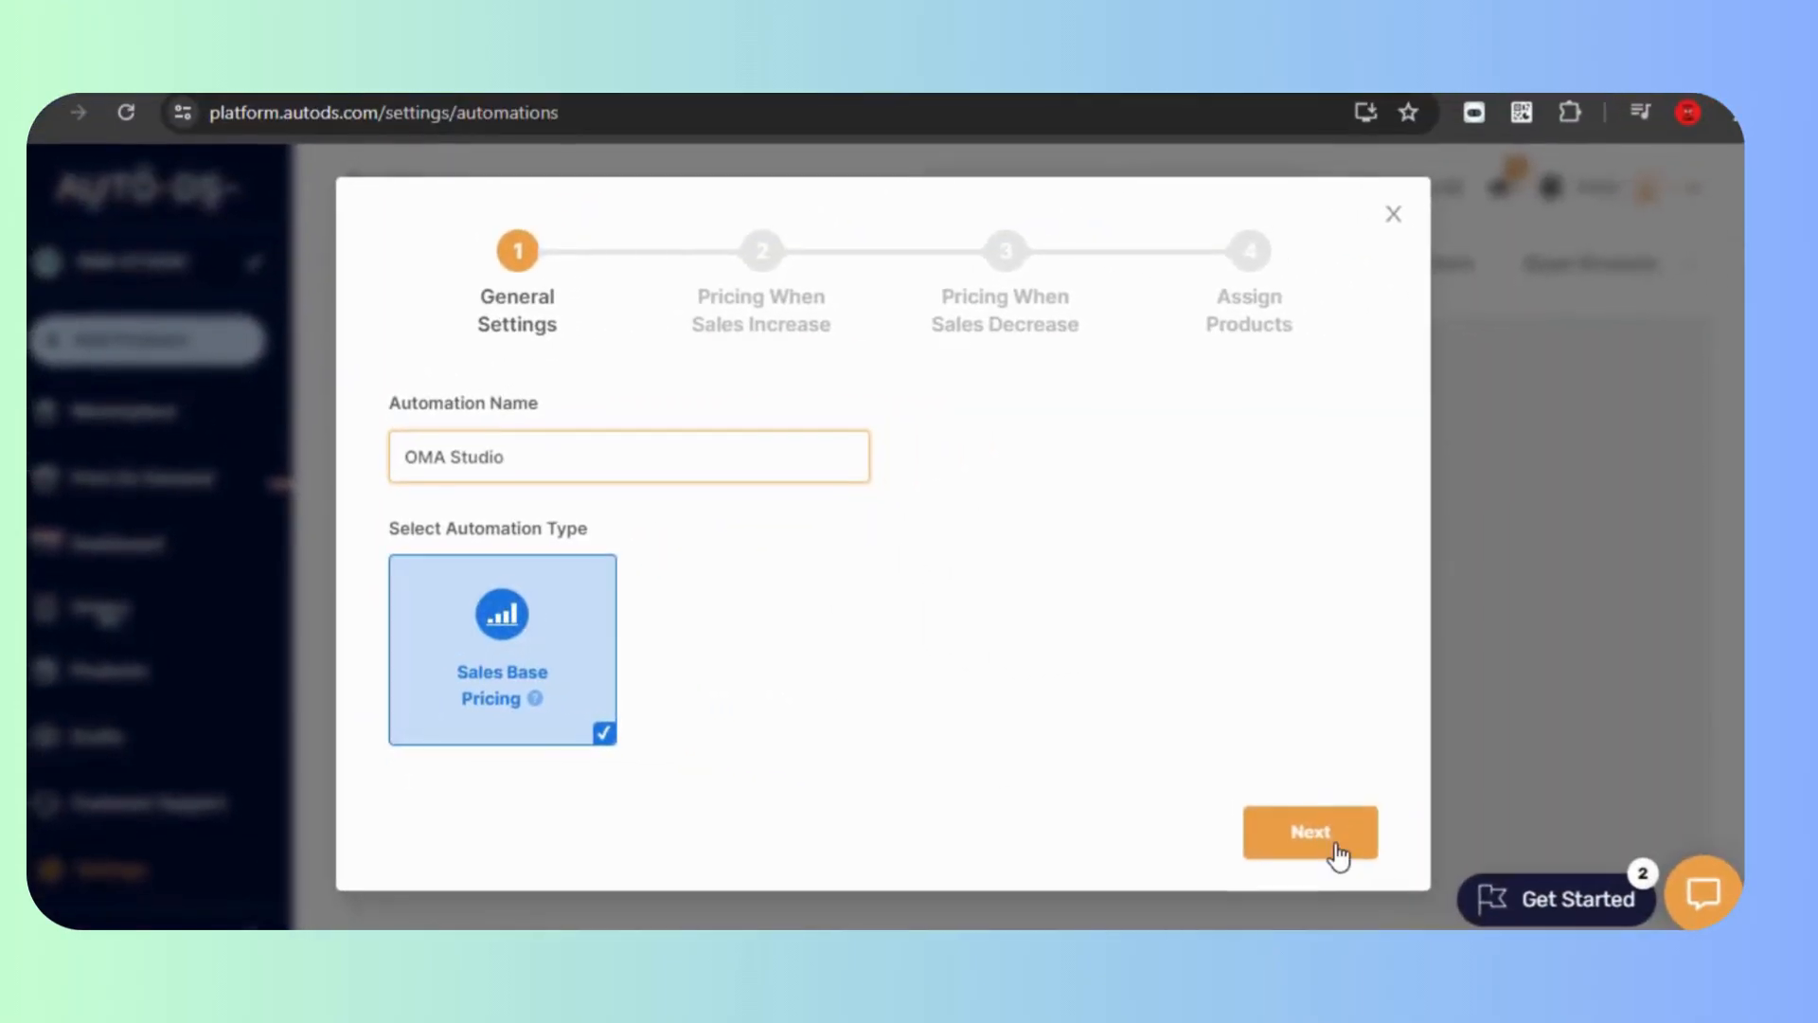
- Continue through the automation's pricing stages and assign the Portable Home Gym Workout Equipment product to it
click(1324, 833)
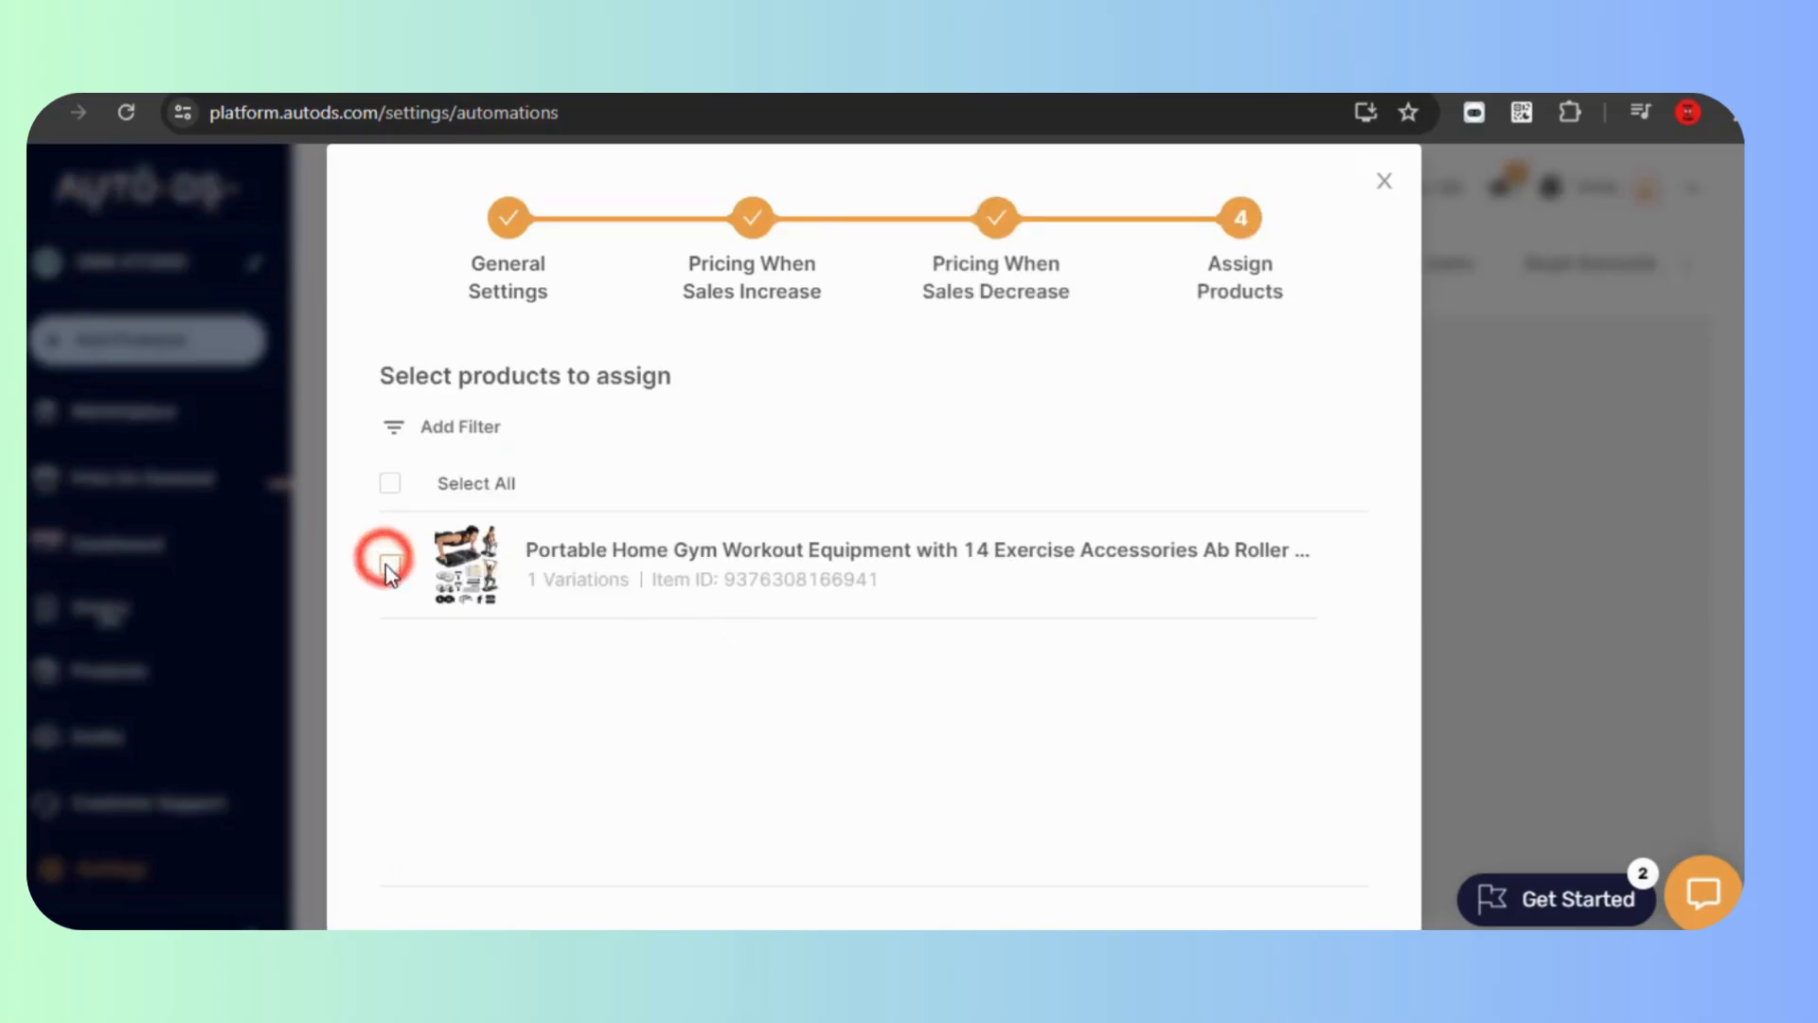
click(388, 566)
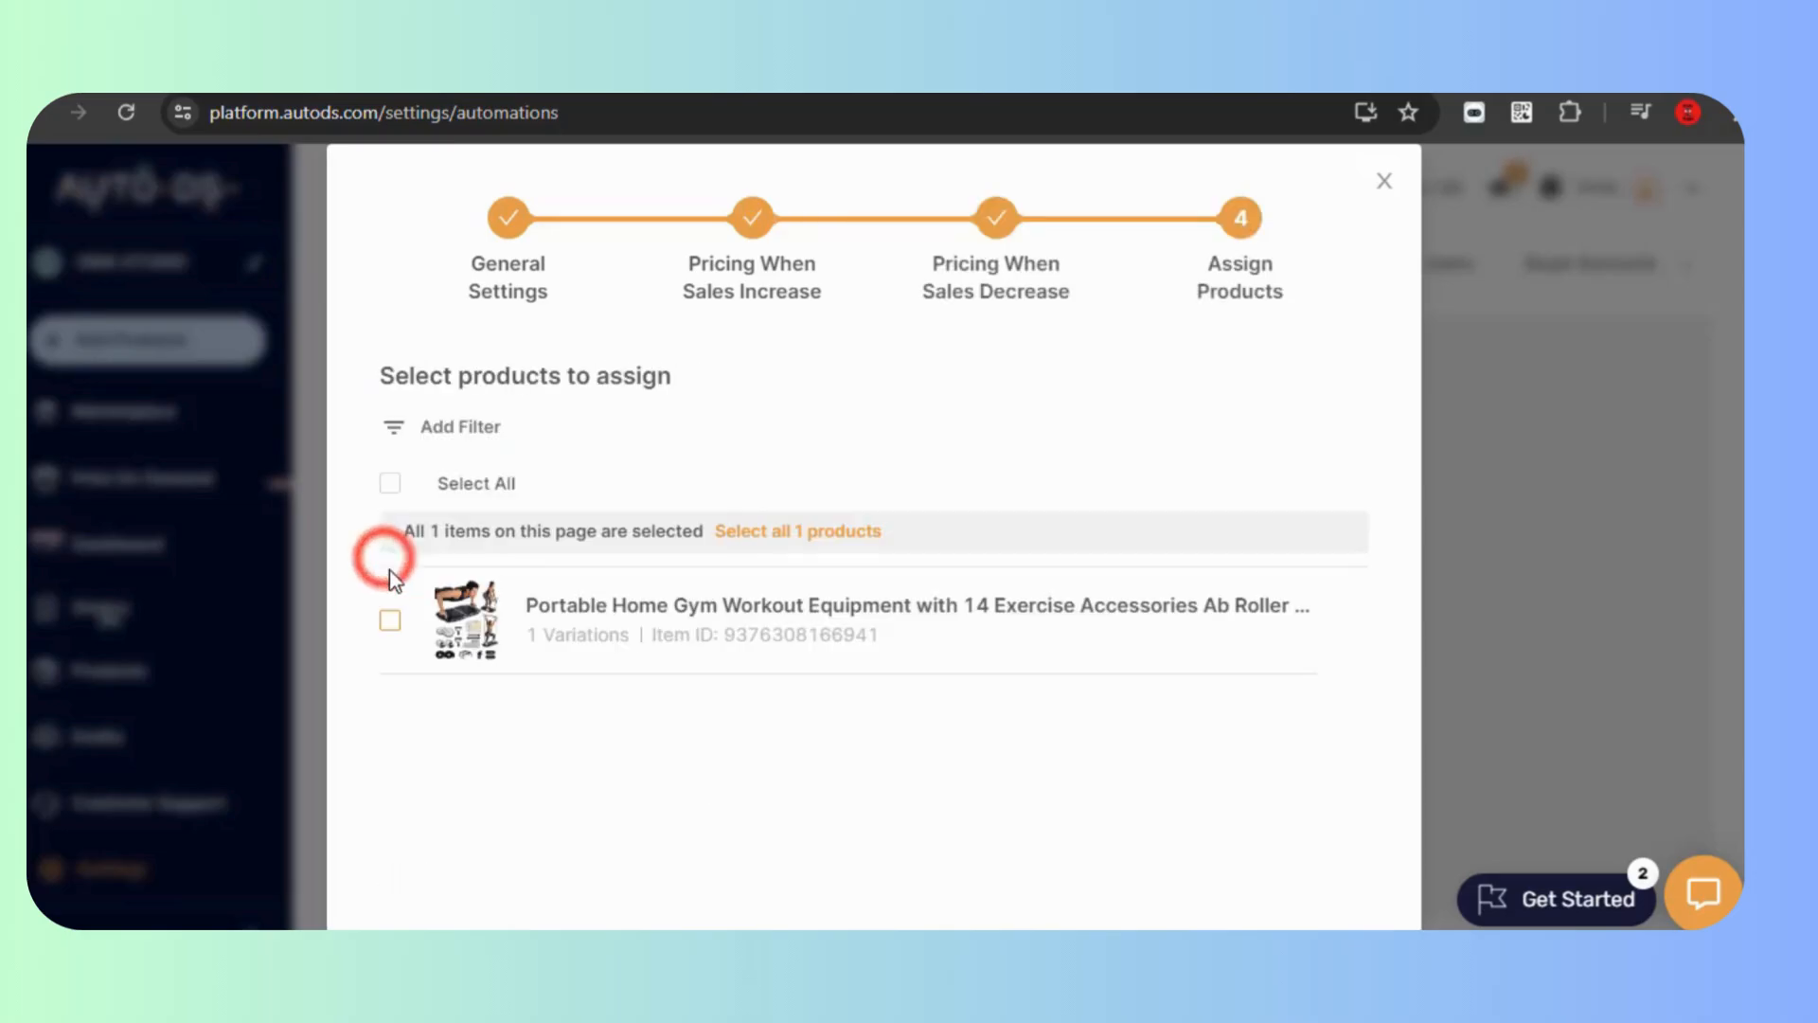
scroll(1307, 881, down, 2)
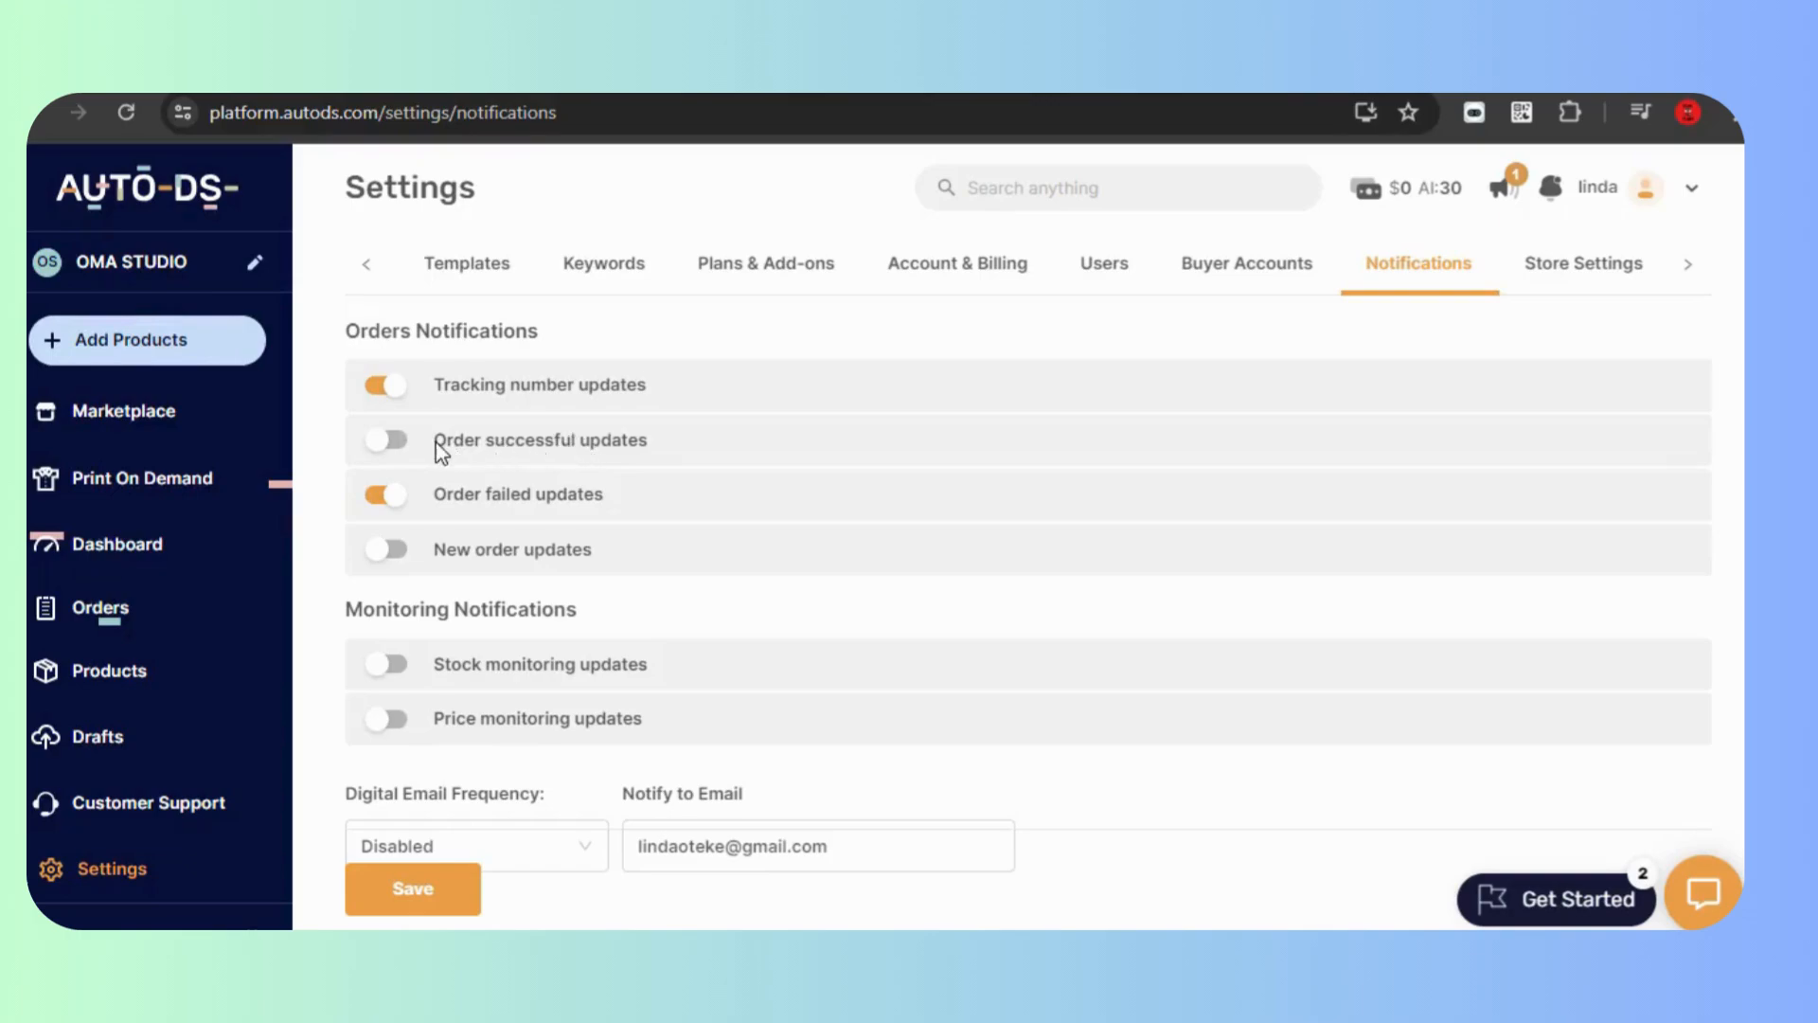
- Turn on the order successful, new order, stock monitoring and price monitoring notifications and save the settings
click(397, 442)
click(402, 549)
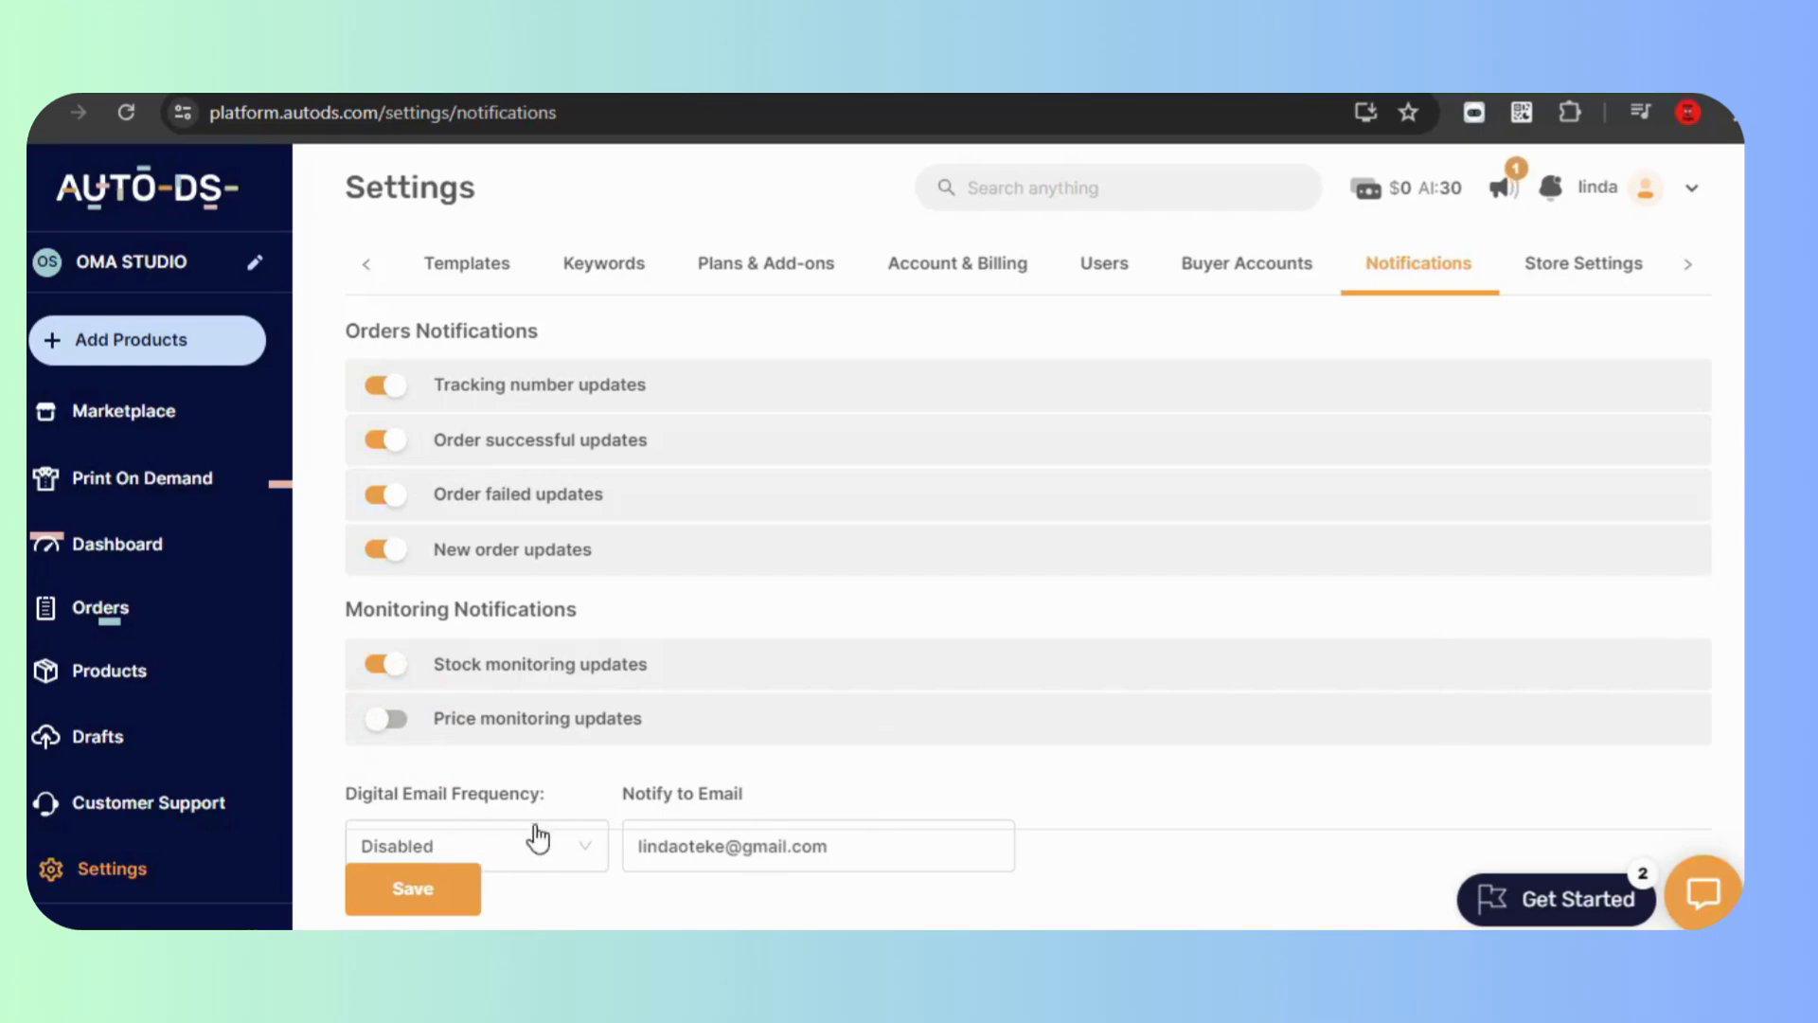
click(588, 846)
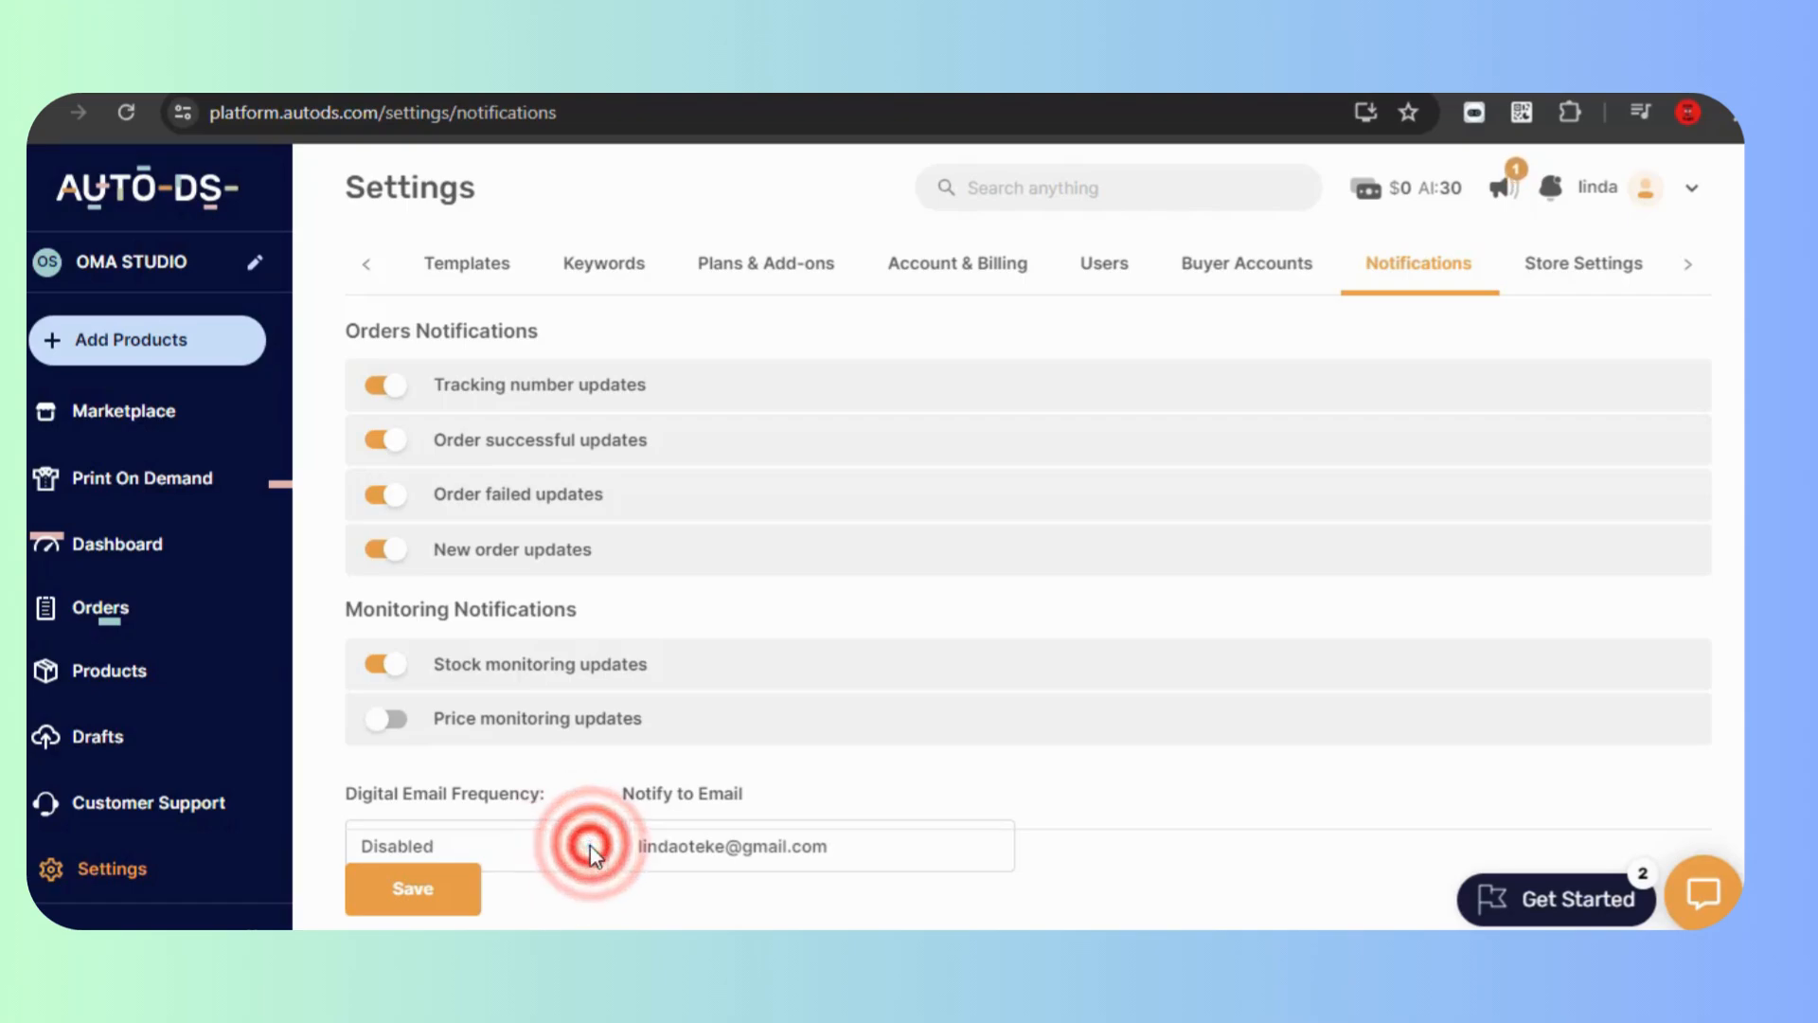
click(464, 899)
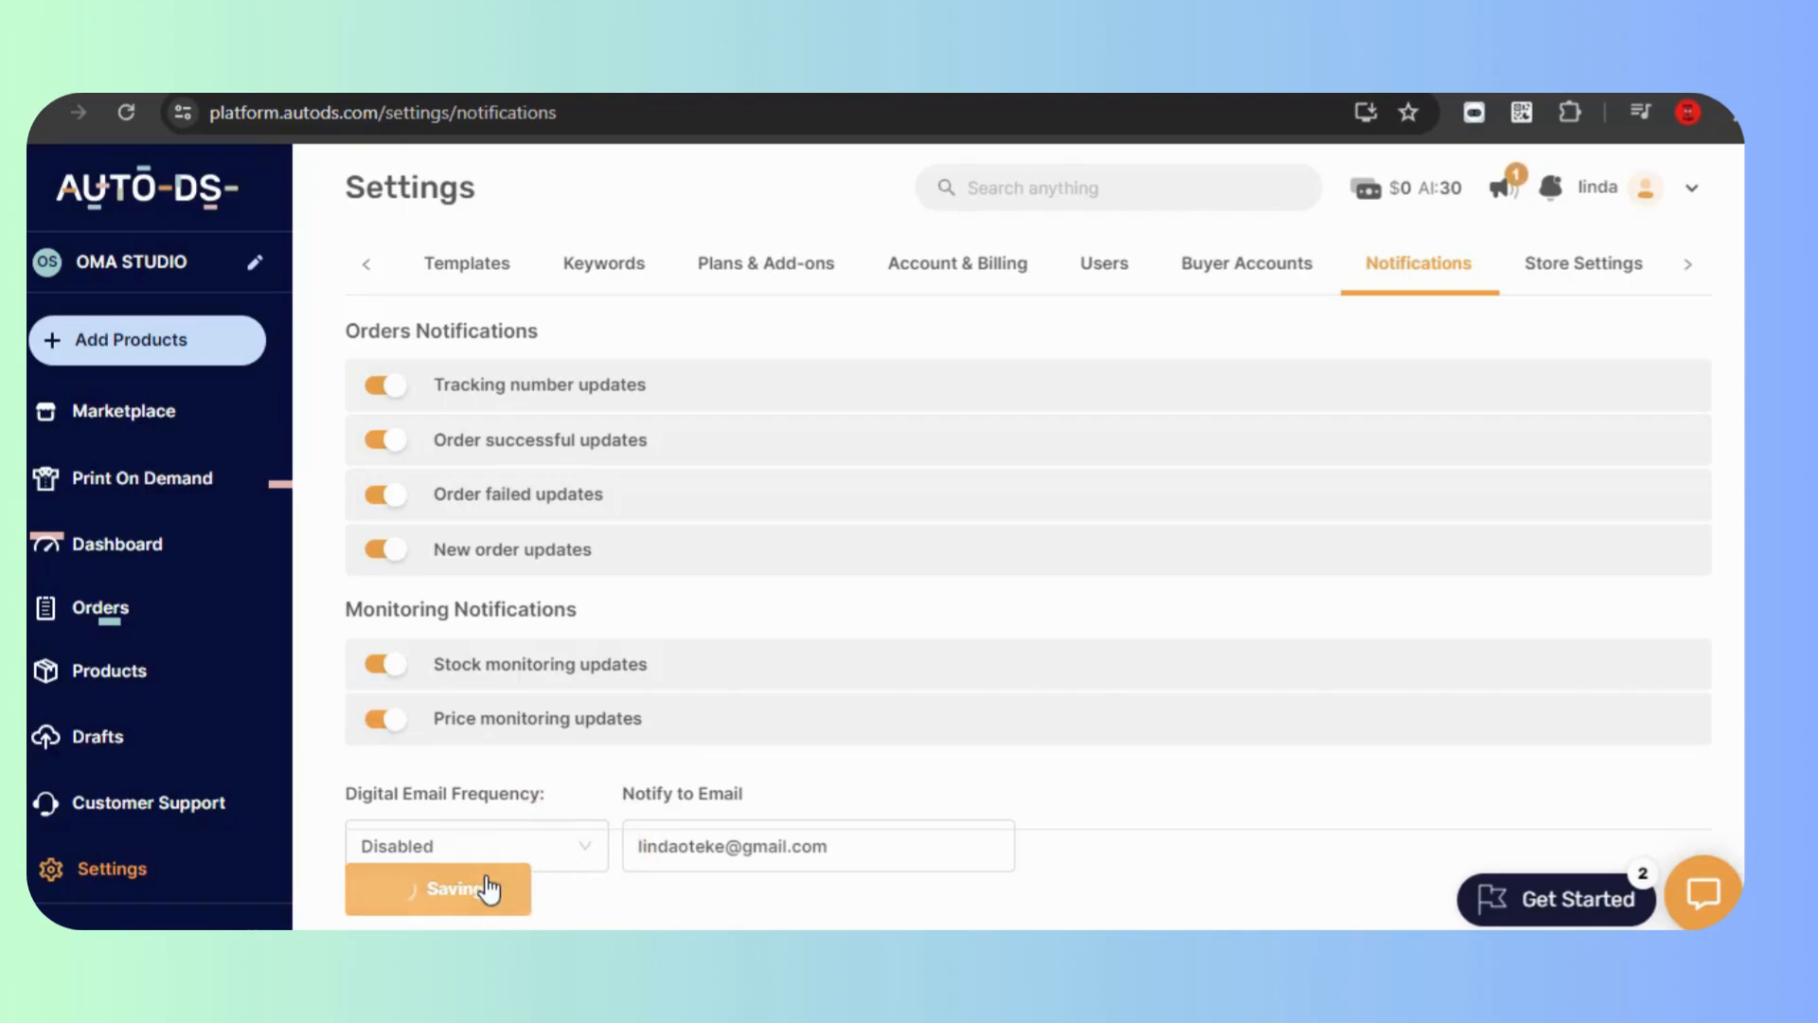
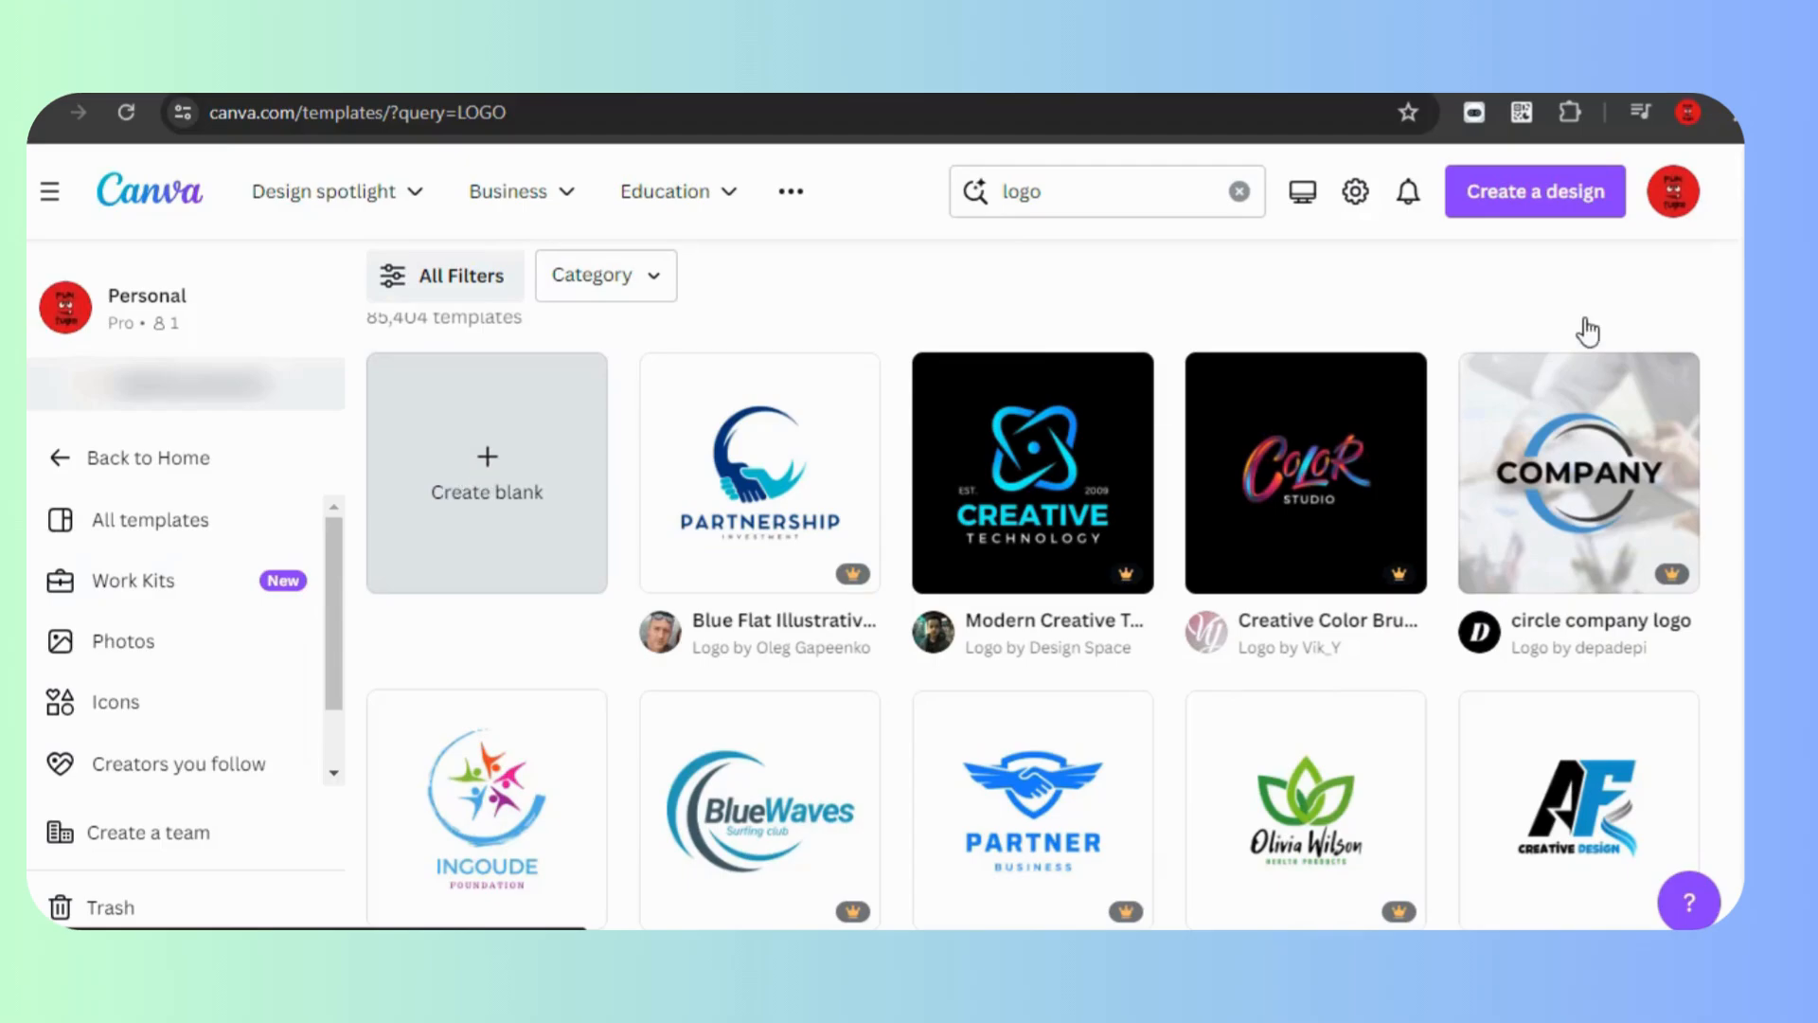
- Switch to Canva and look through the logo templates for a store logo design
scroll(1741, 236, down, 2)
drag(1744, 263, 1743, 272)
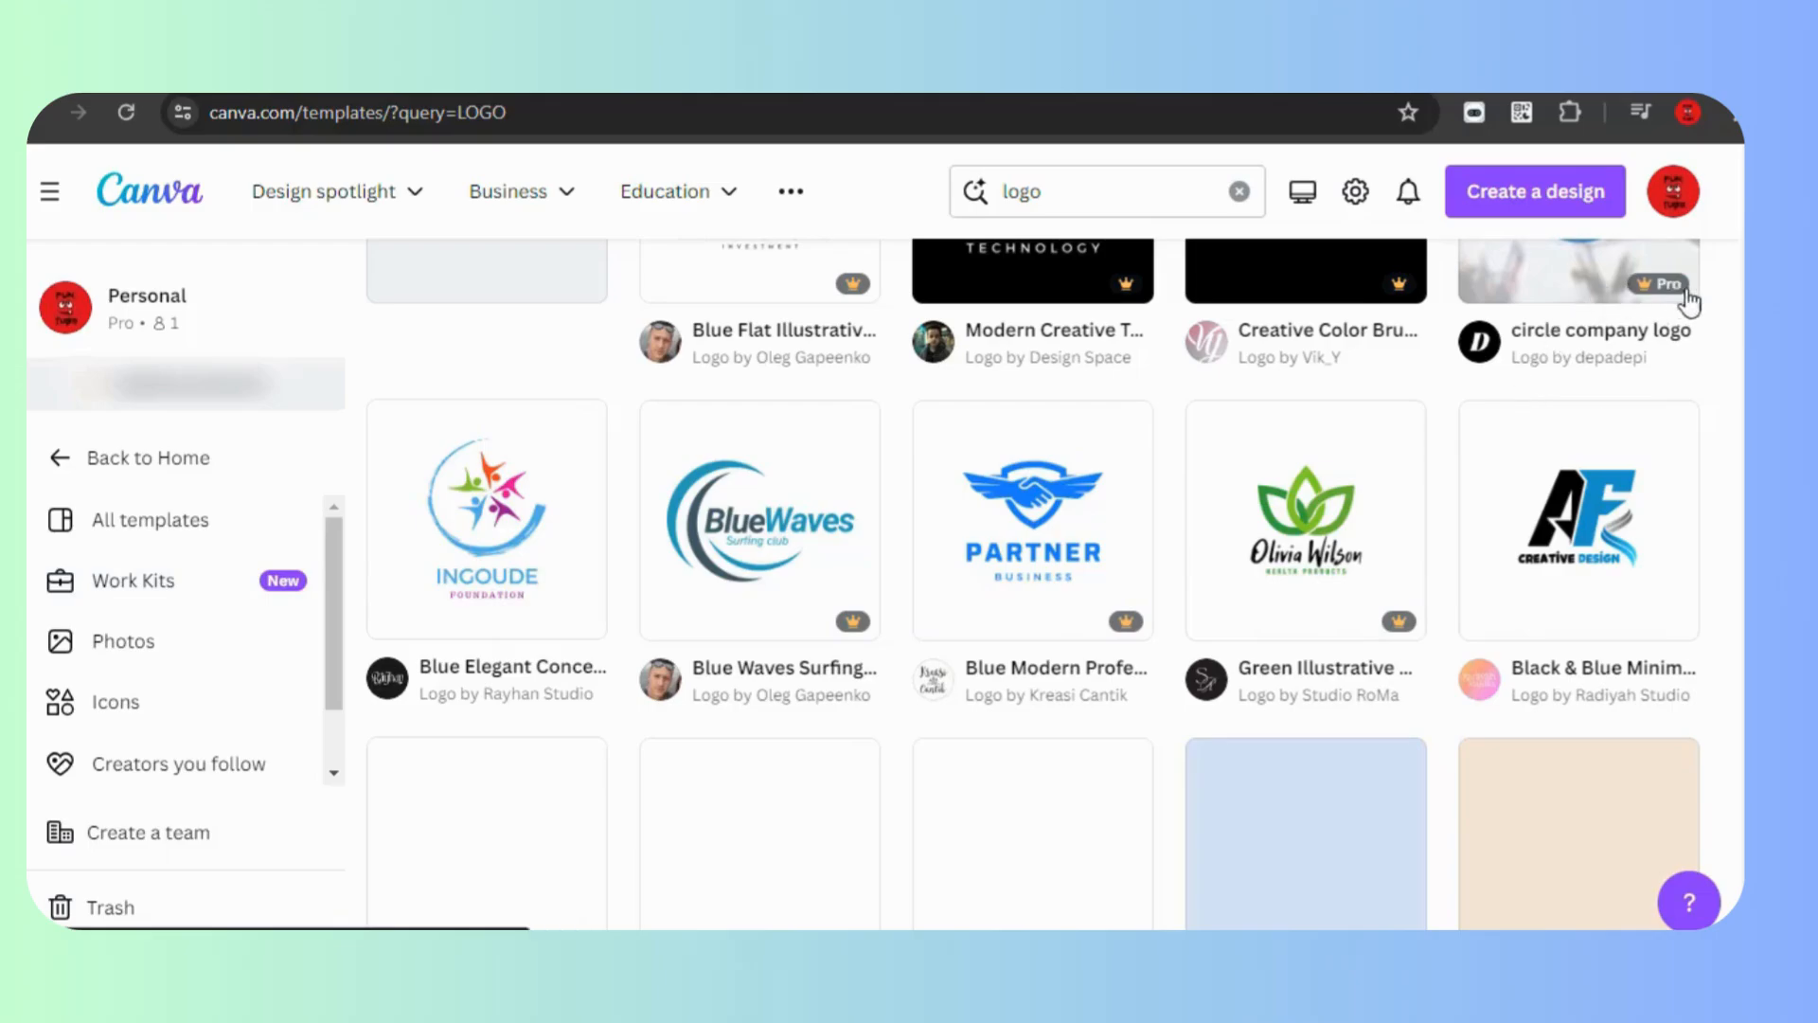
drag(1745, 311, 1745, 265)
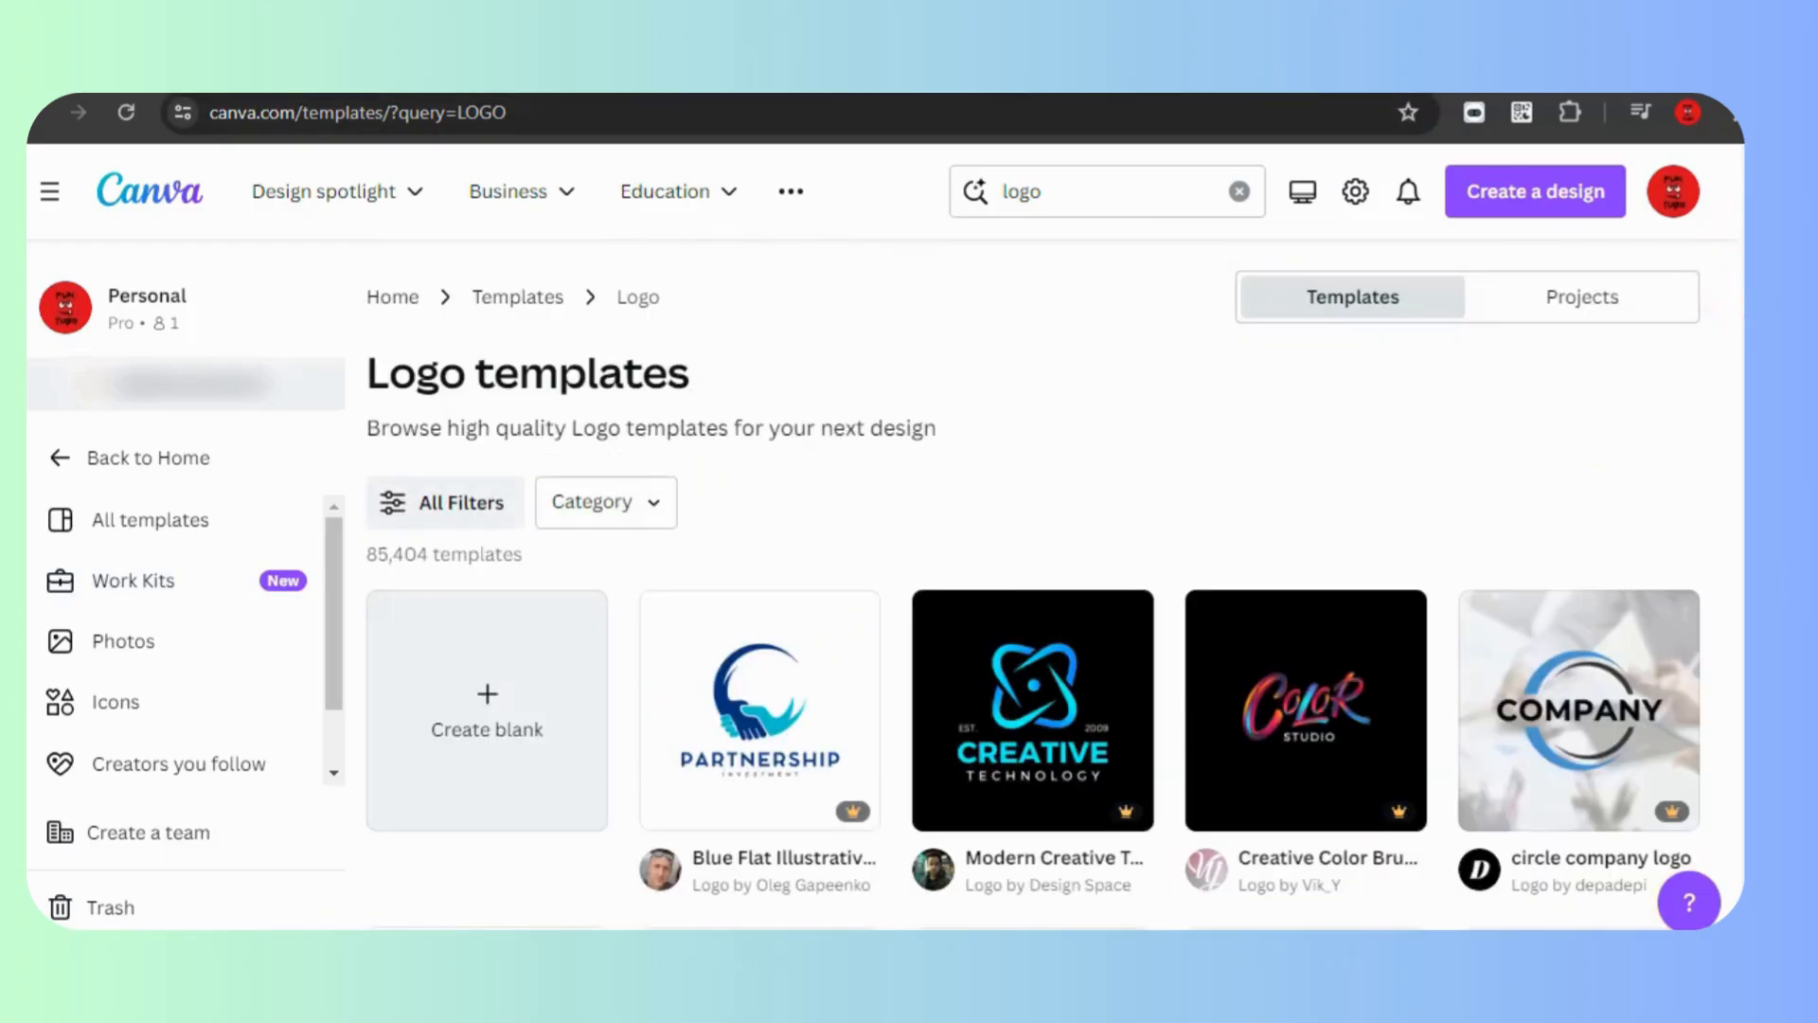
scroll(1032, 568, down, 3)
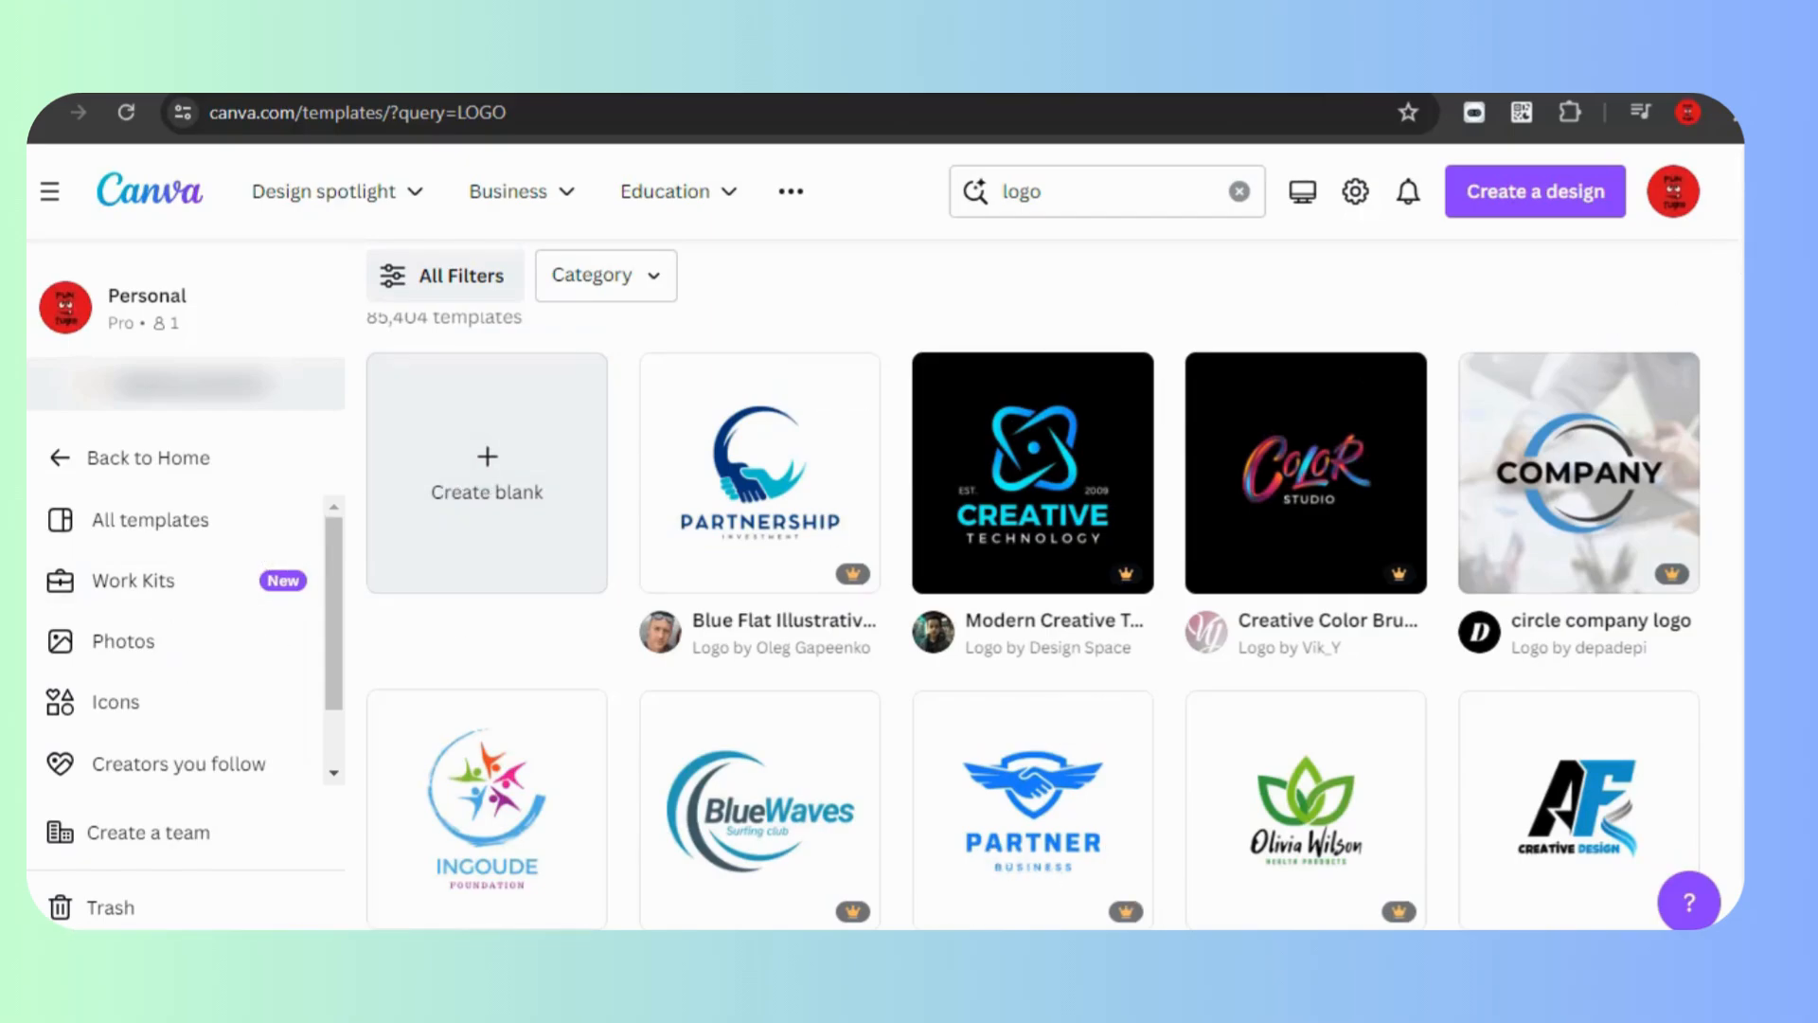
drag(1745, 226, 1745, 243)
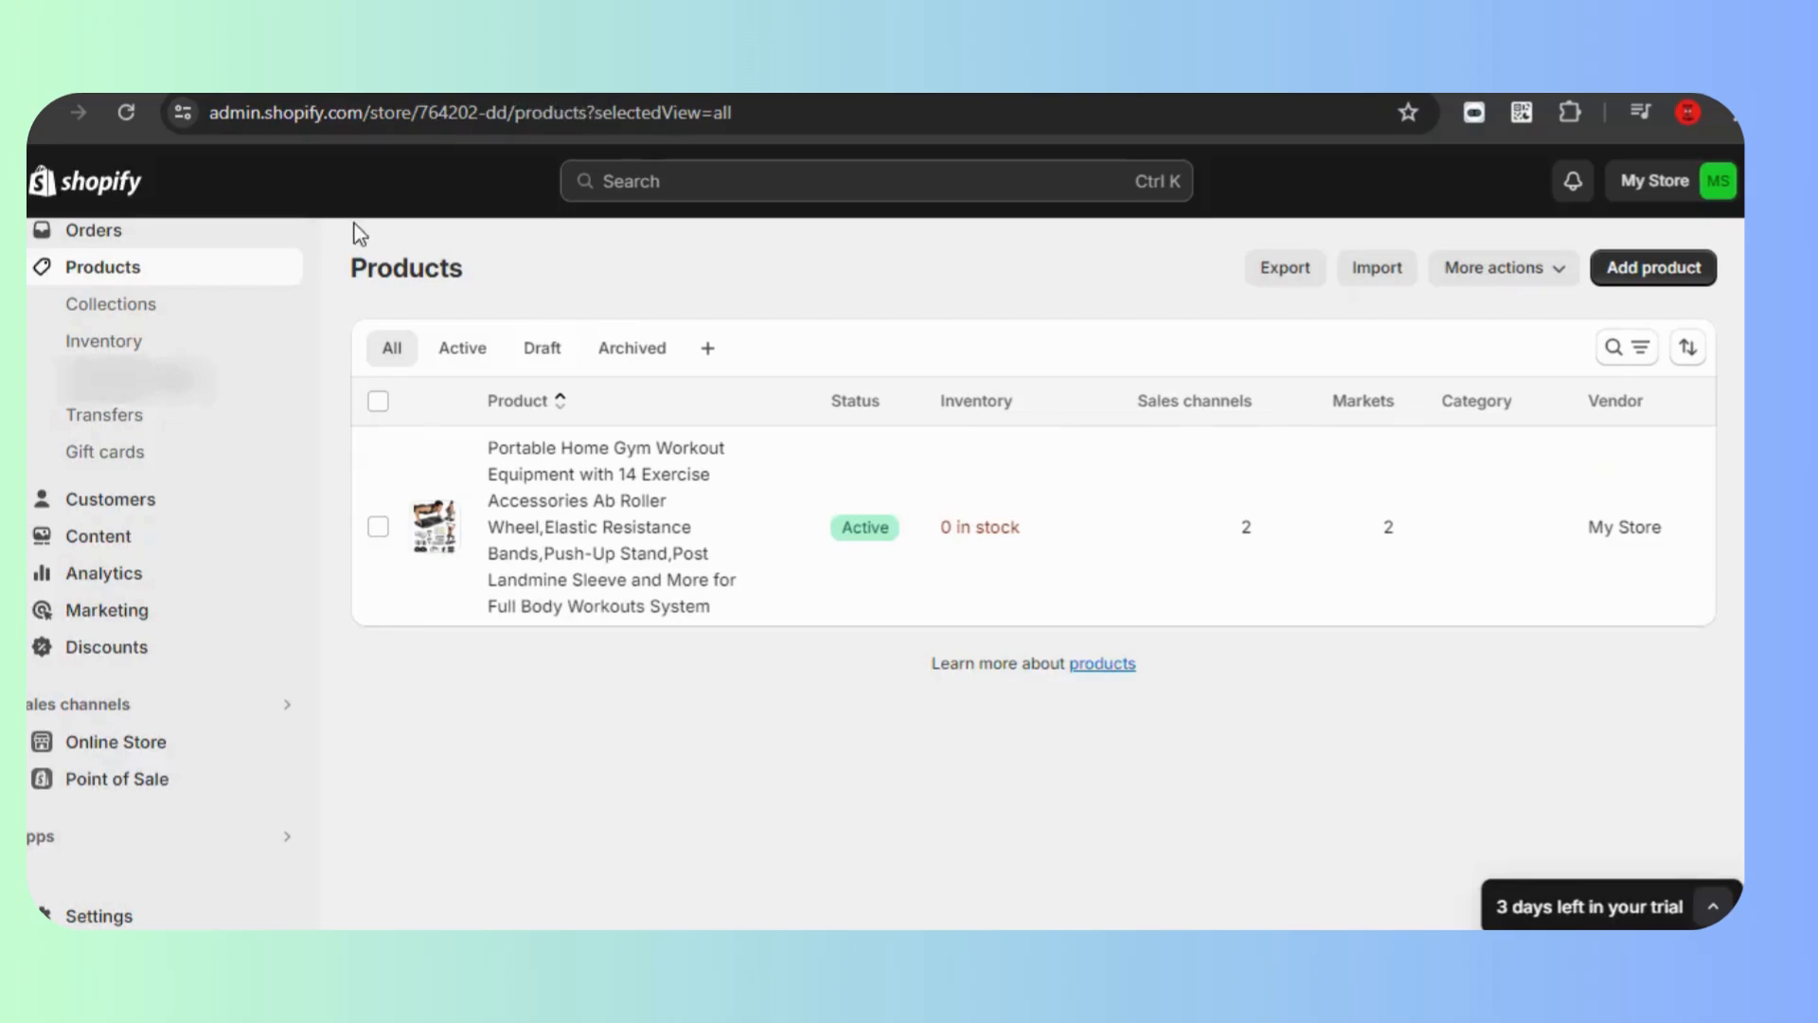
- Switch to the Shopify admin, review the online store's popular free themes and open the Theme Store
click(149, 752)
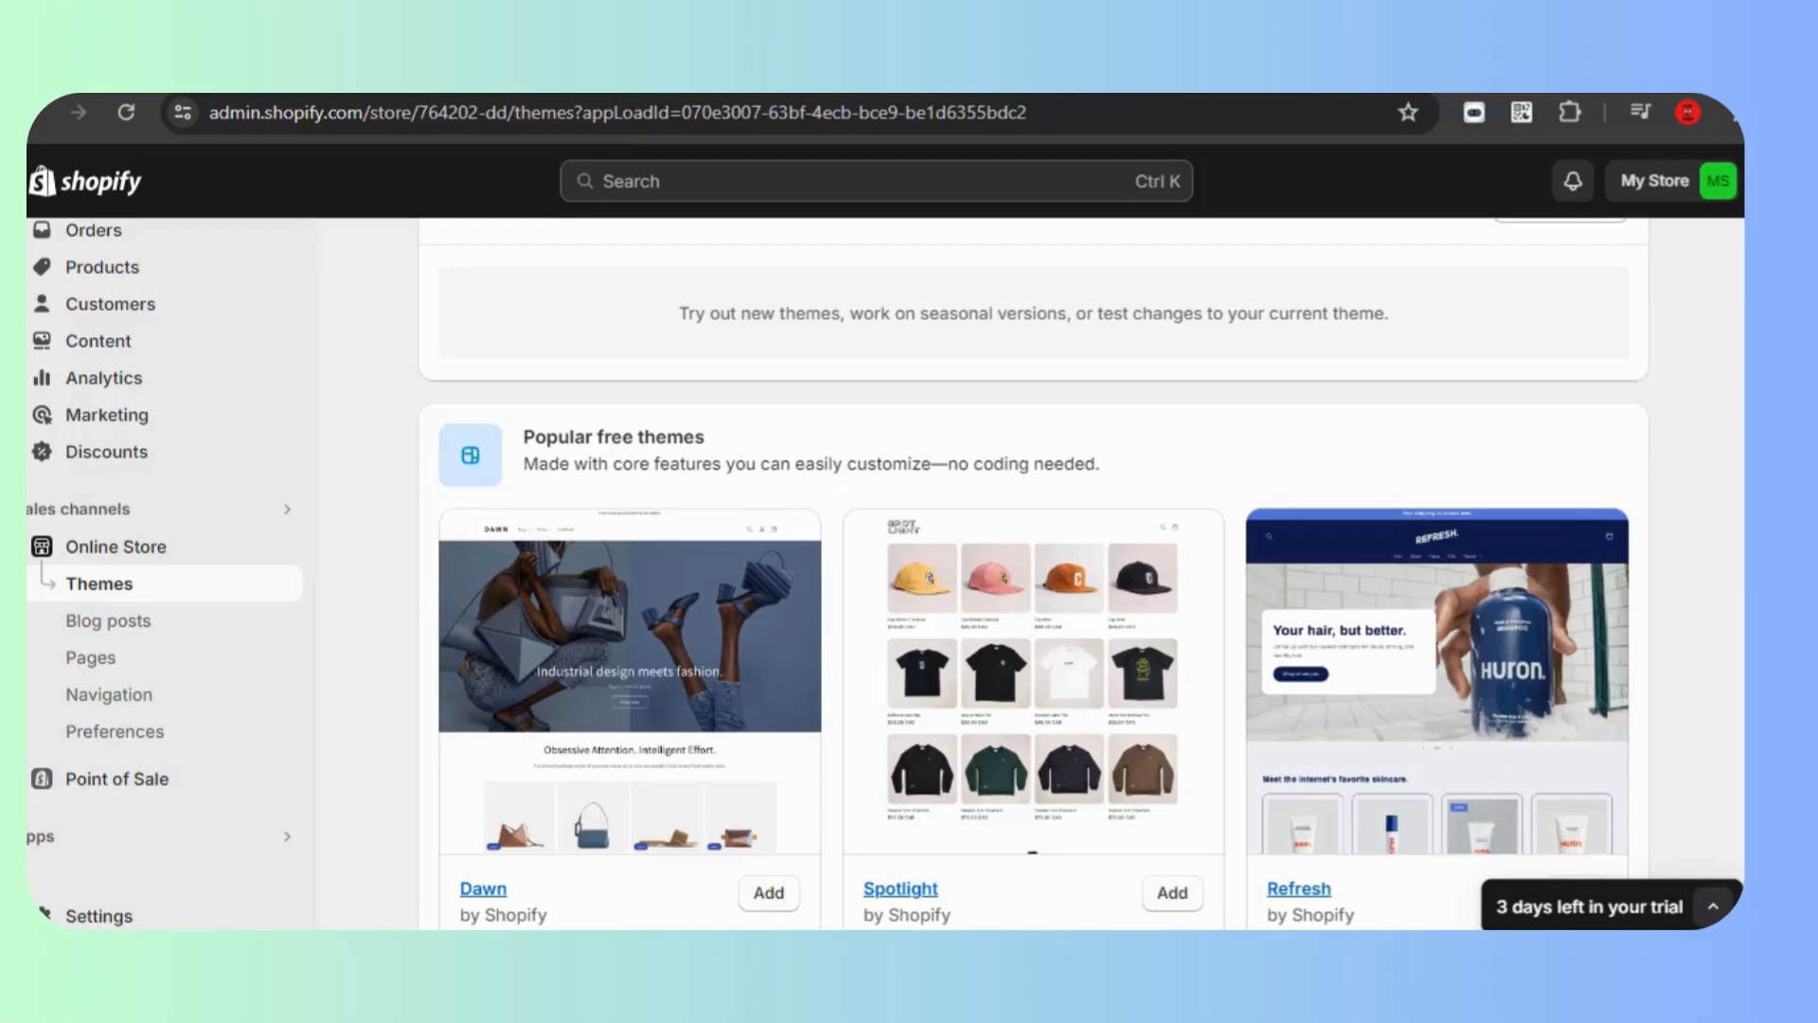
scroll(1738, 556, down, 3)
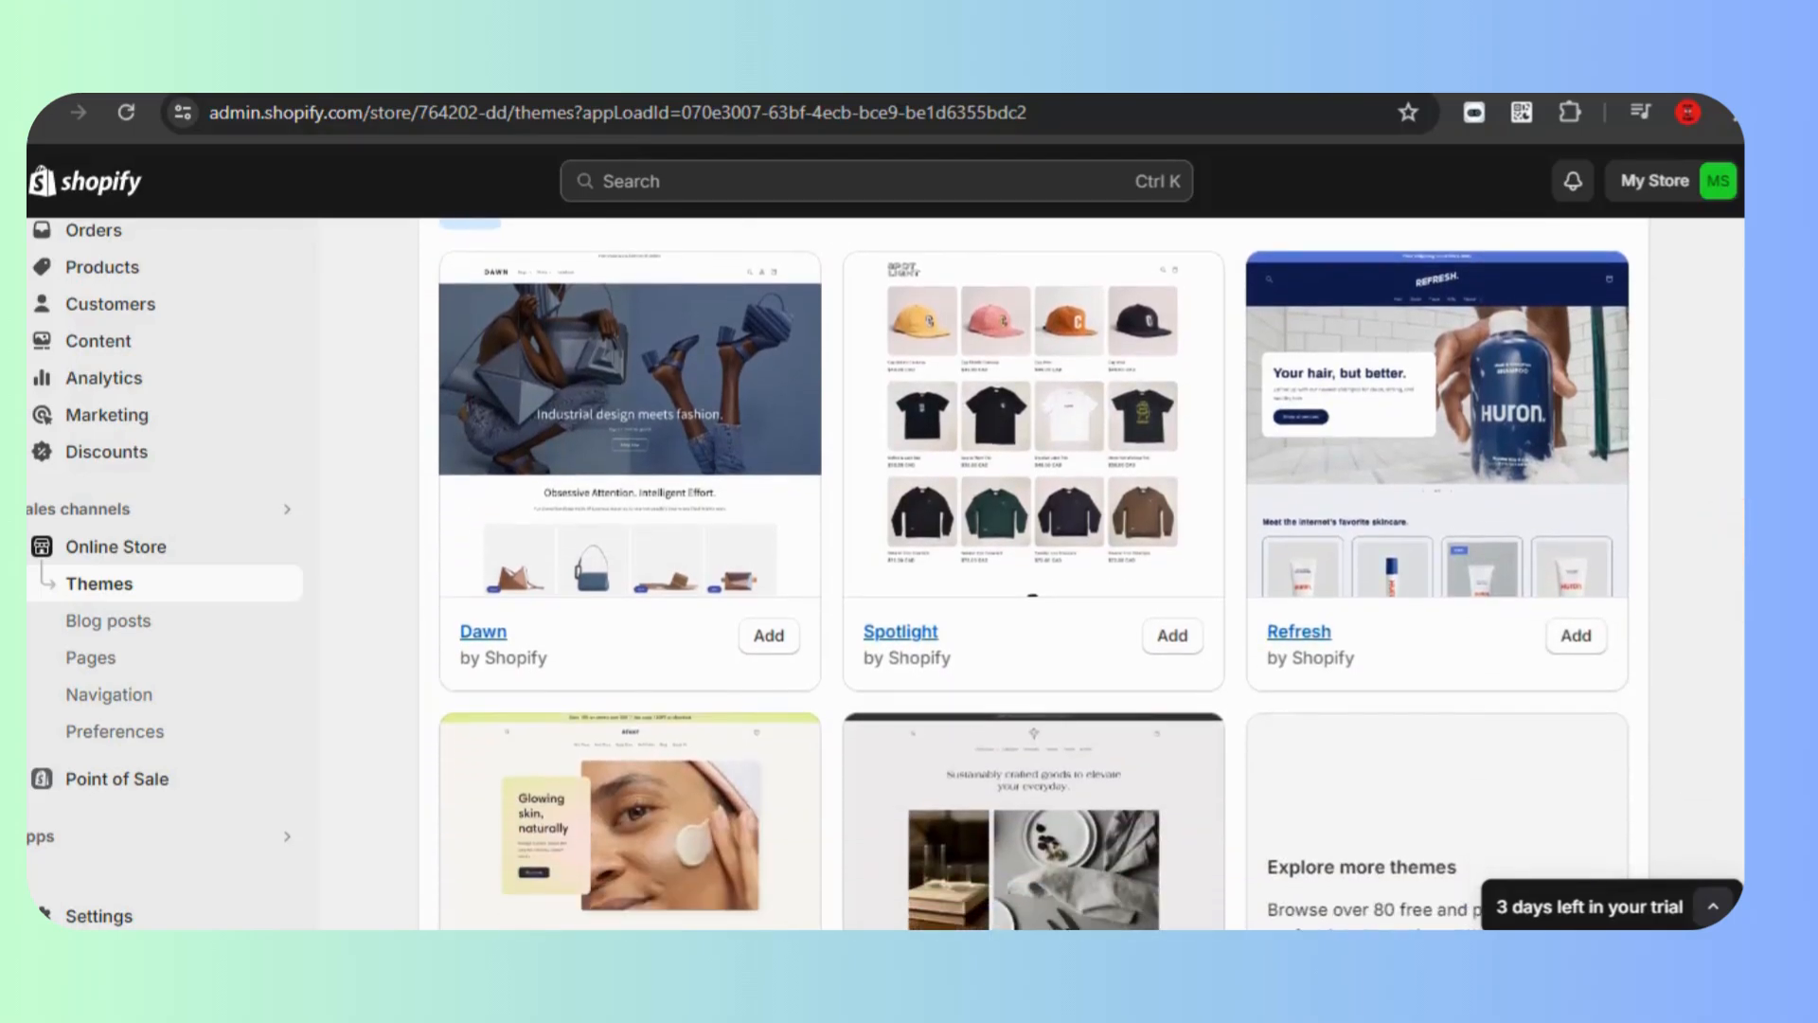
scroll(1083, 574, down, 3)
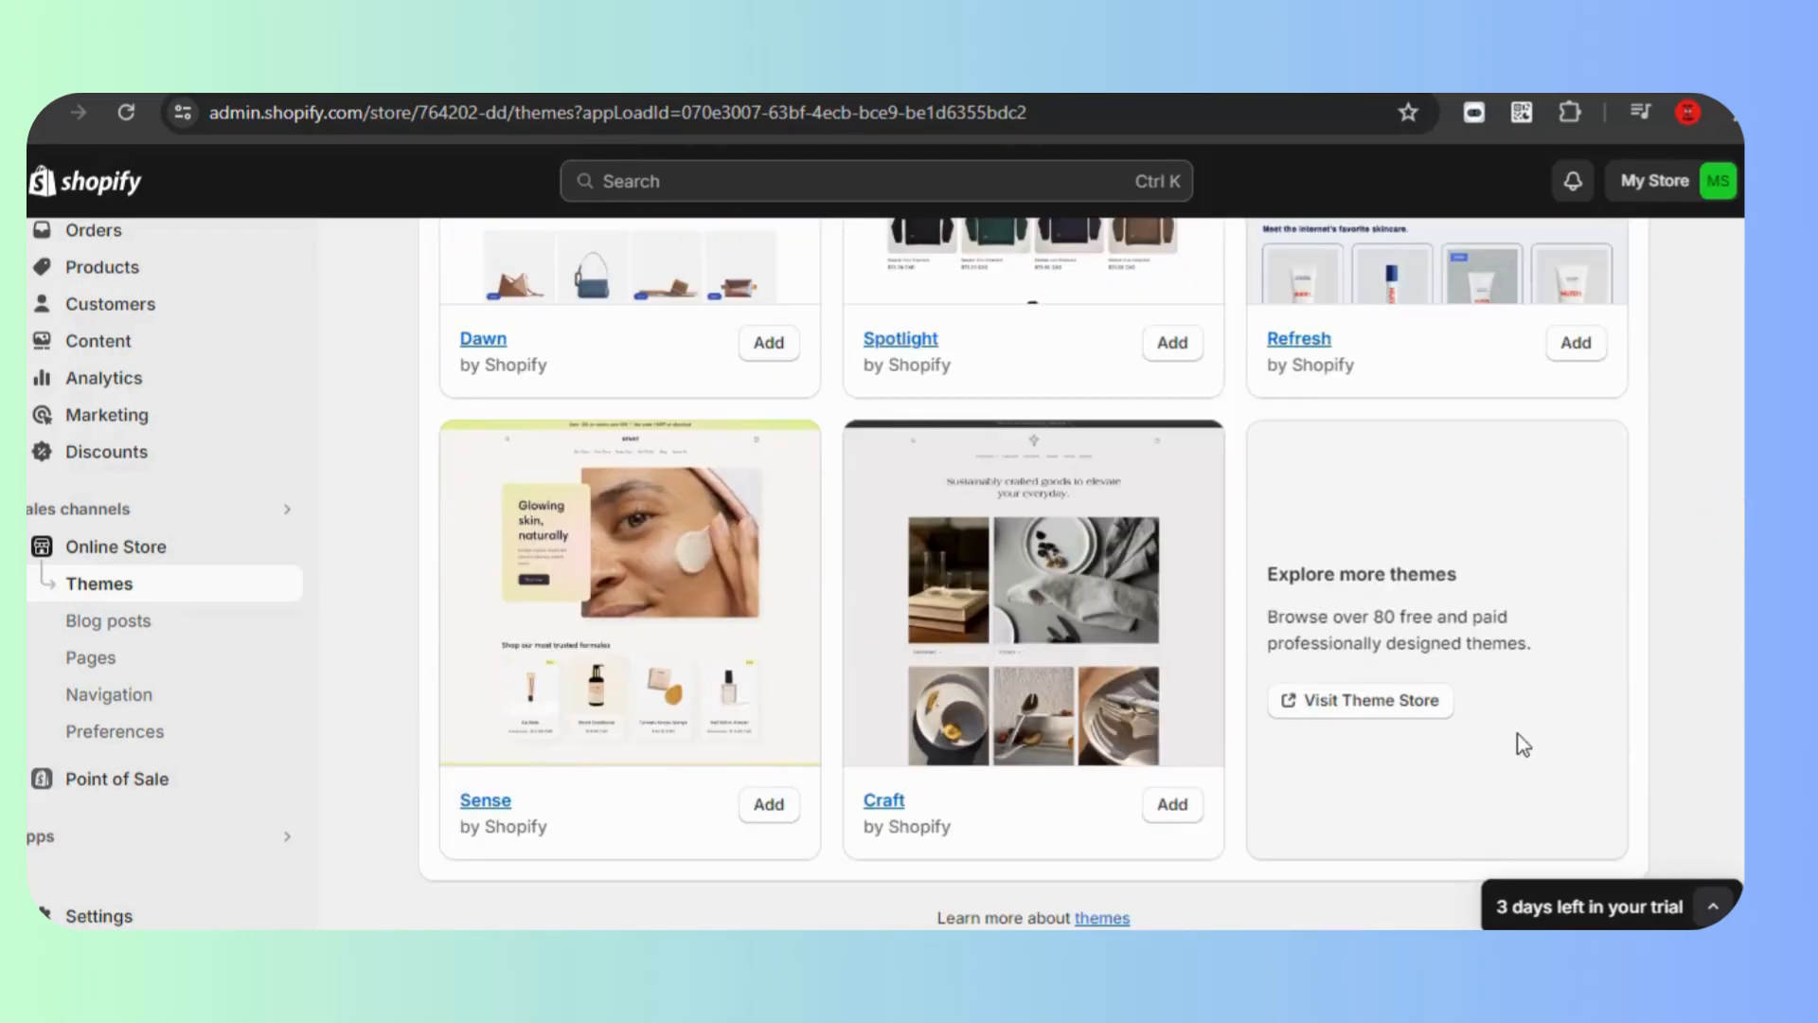
click(1411, 701)
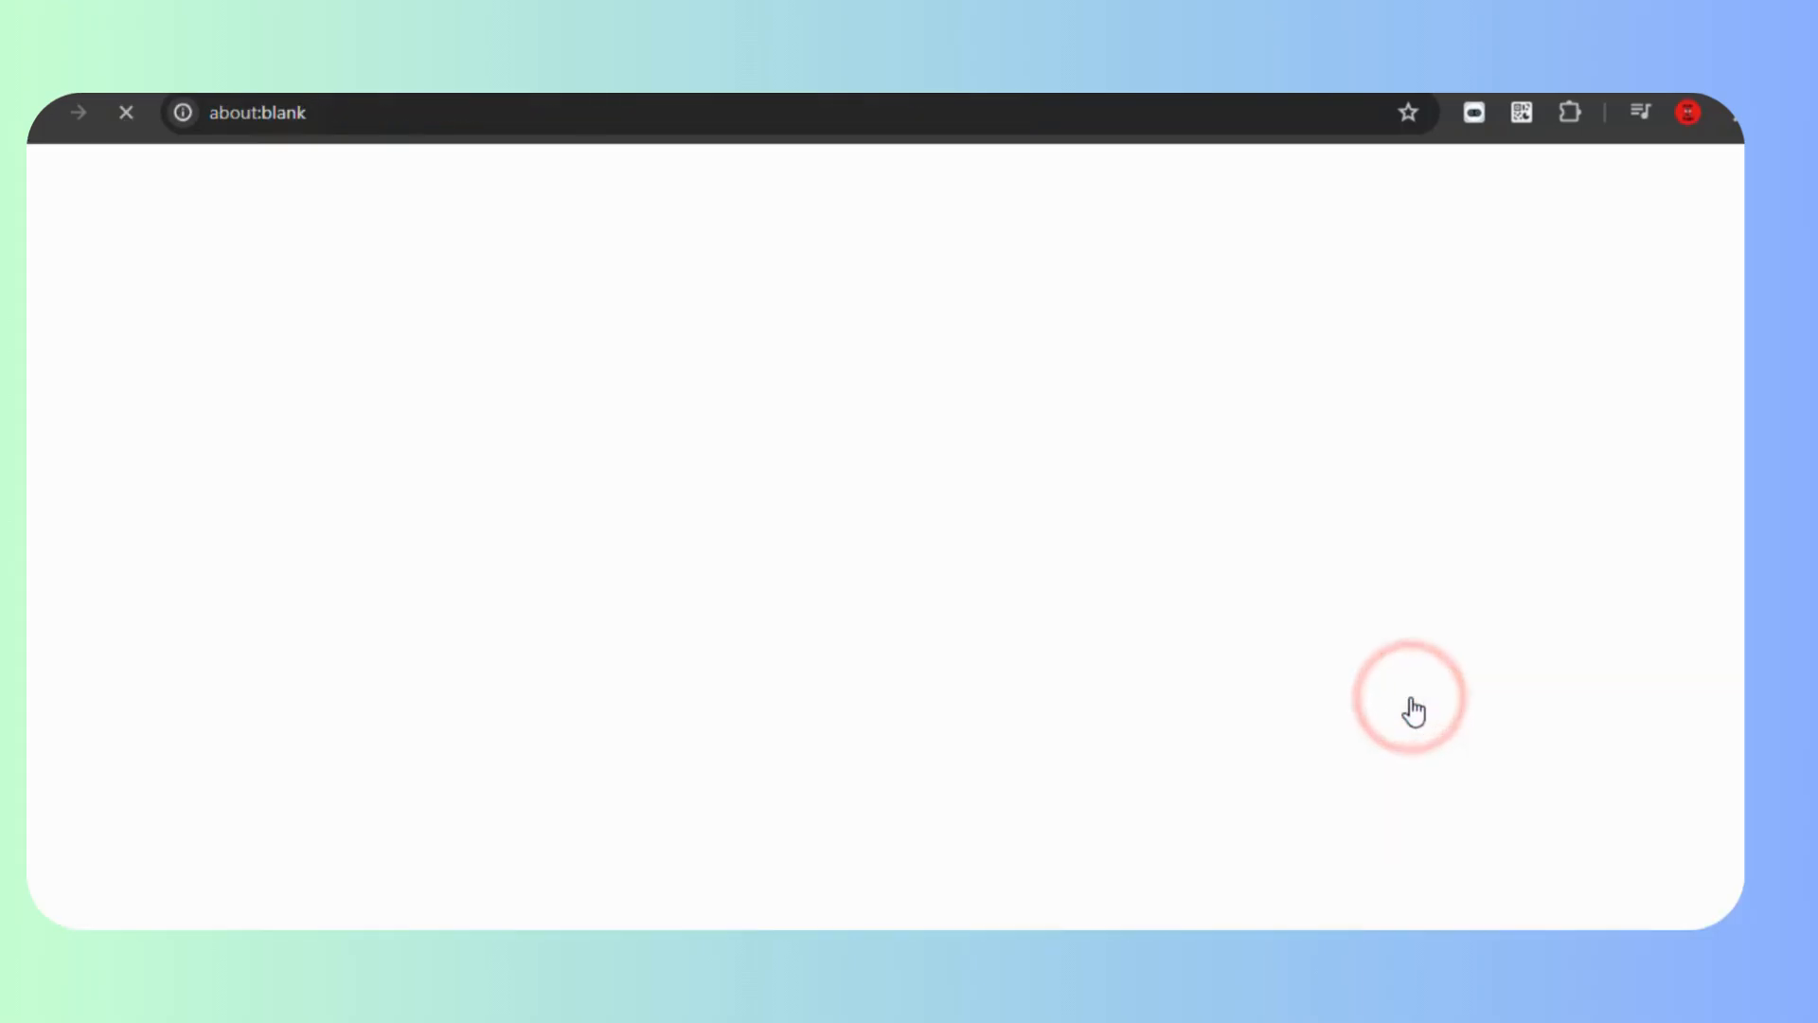
- Browse all themes and compare the prices of the Release, Energy and Taste themes
scroll(890, 587, down, 5)
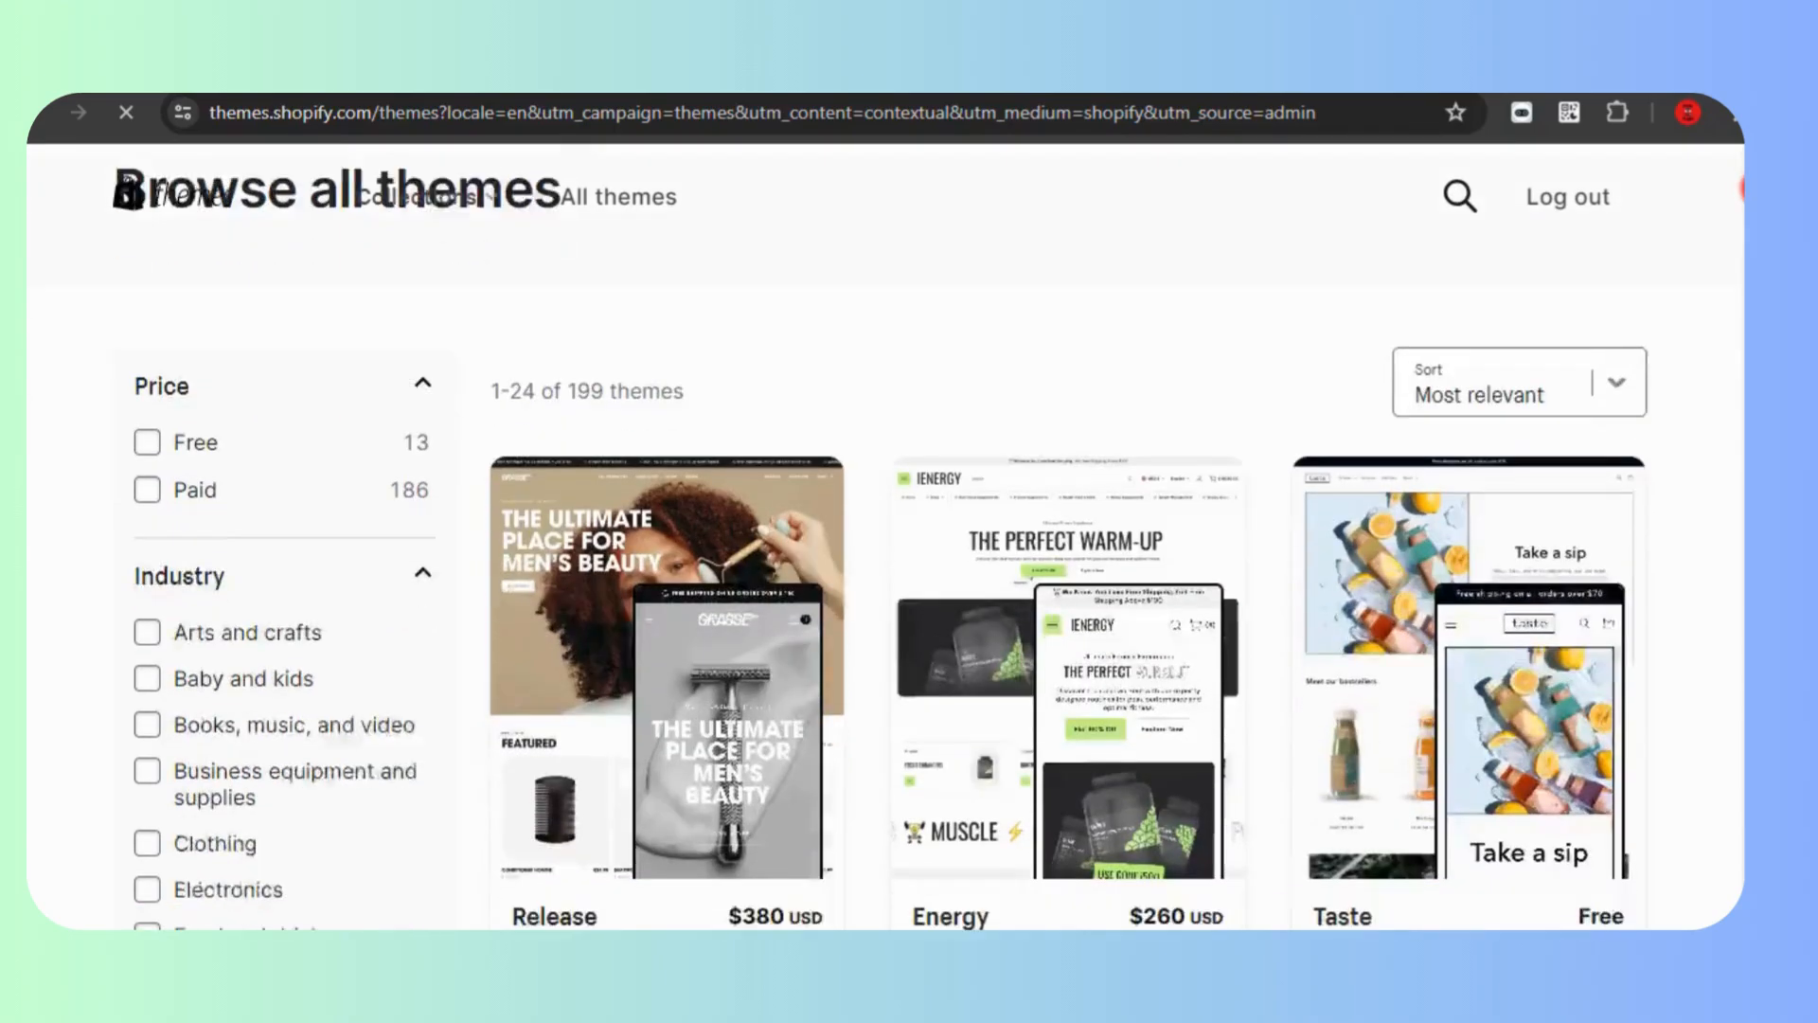
scroll(890, 587, up, 2)
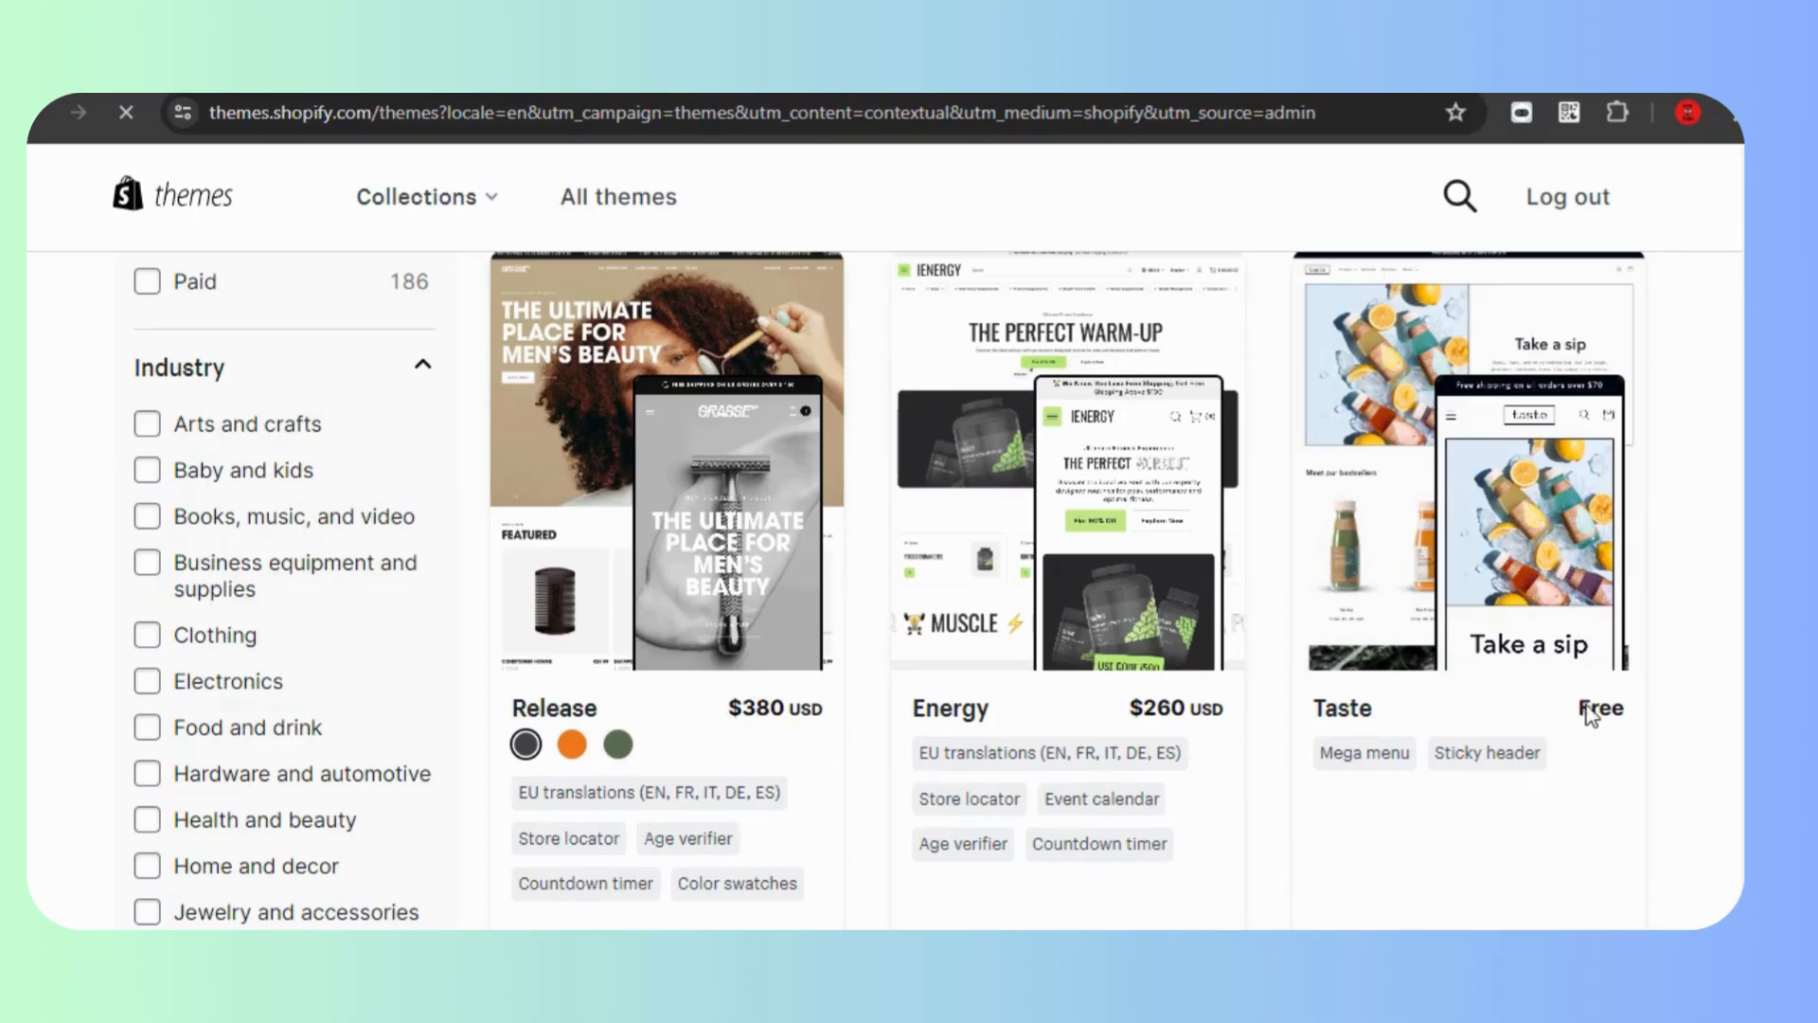
drag(1630, 705, 1576, 701)
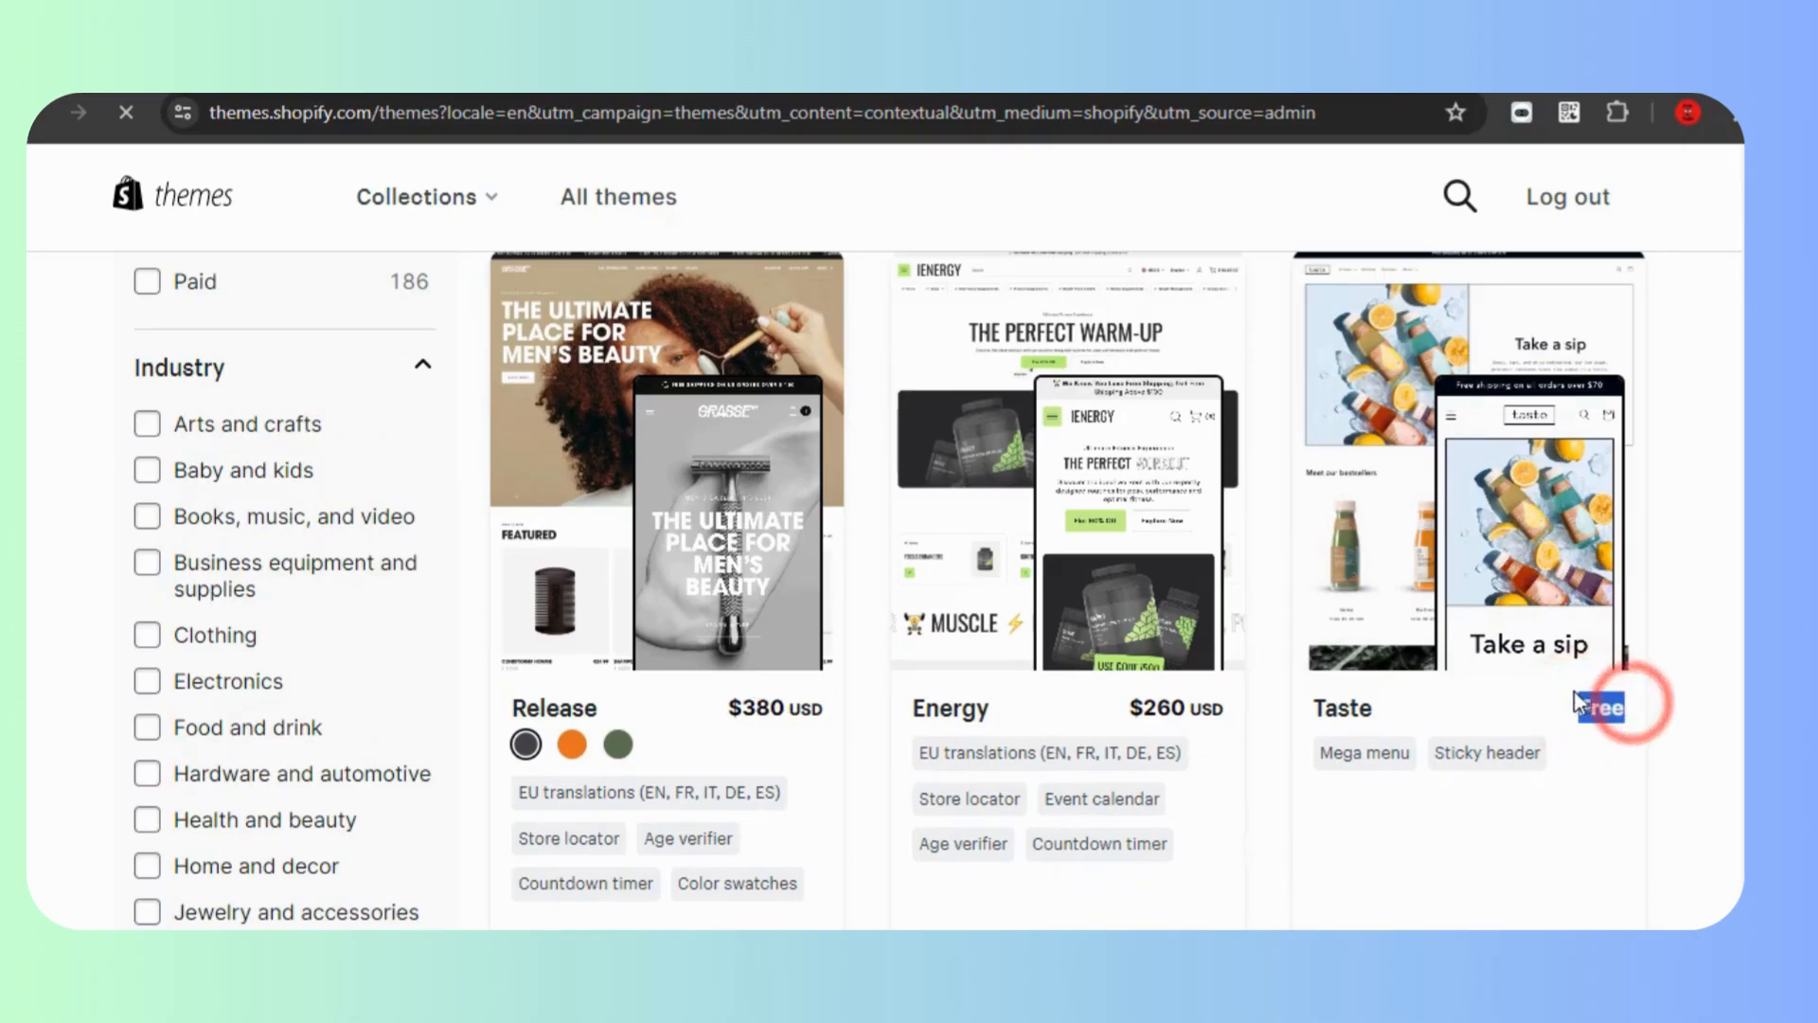
drag(1106, 703, 1185, 708)
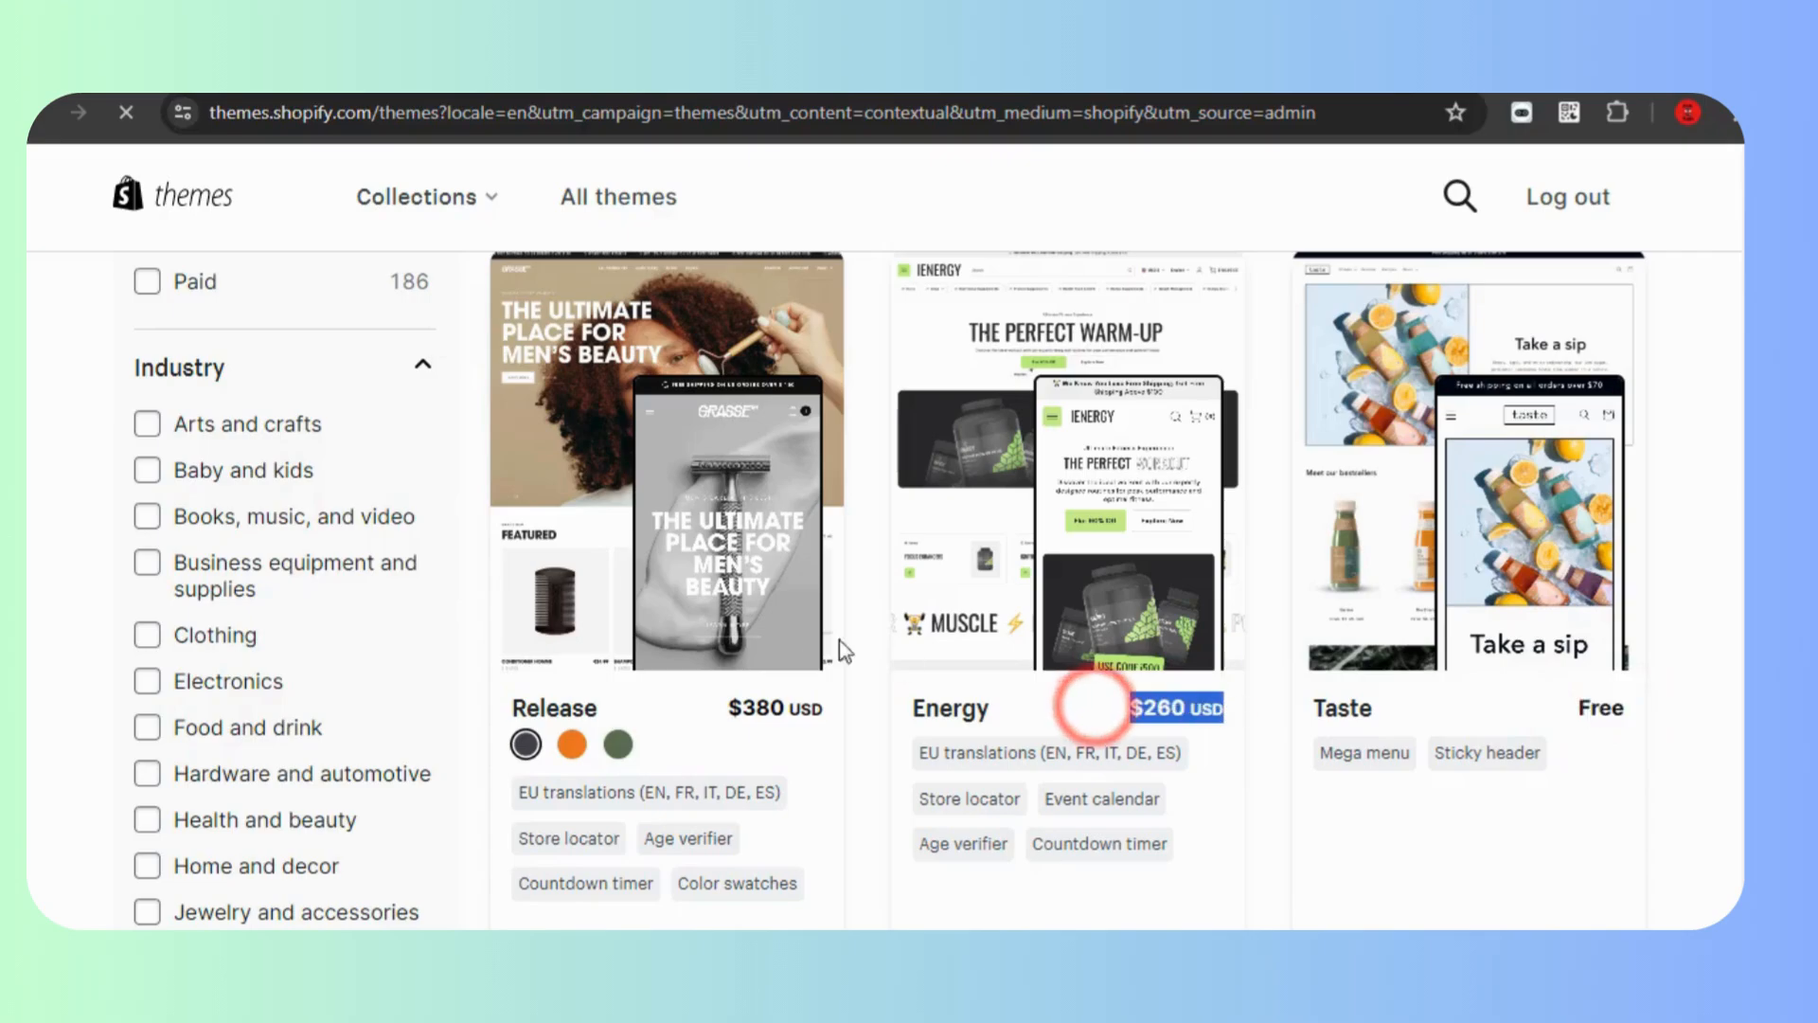
drag(712, 689, 838, 695)
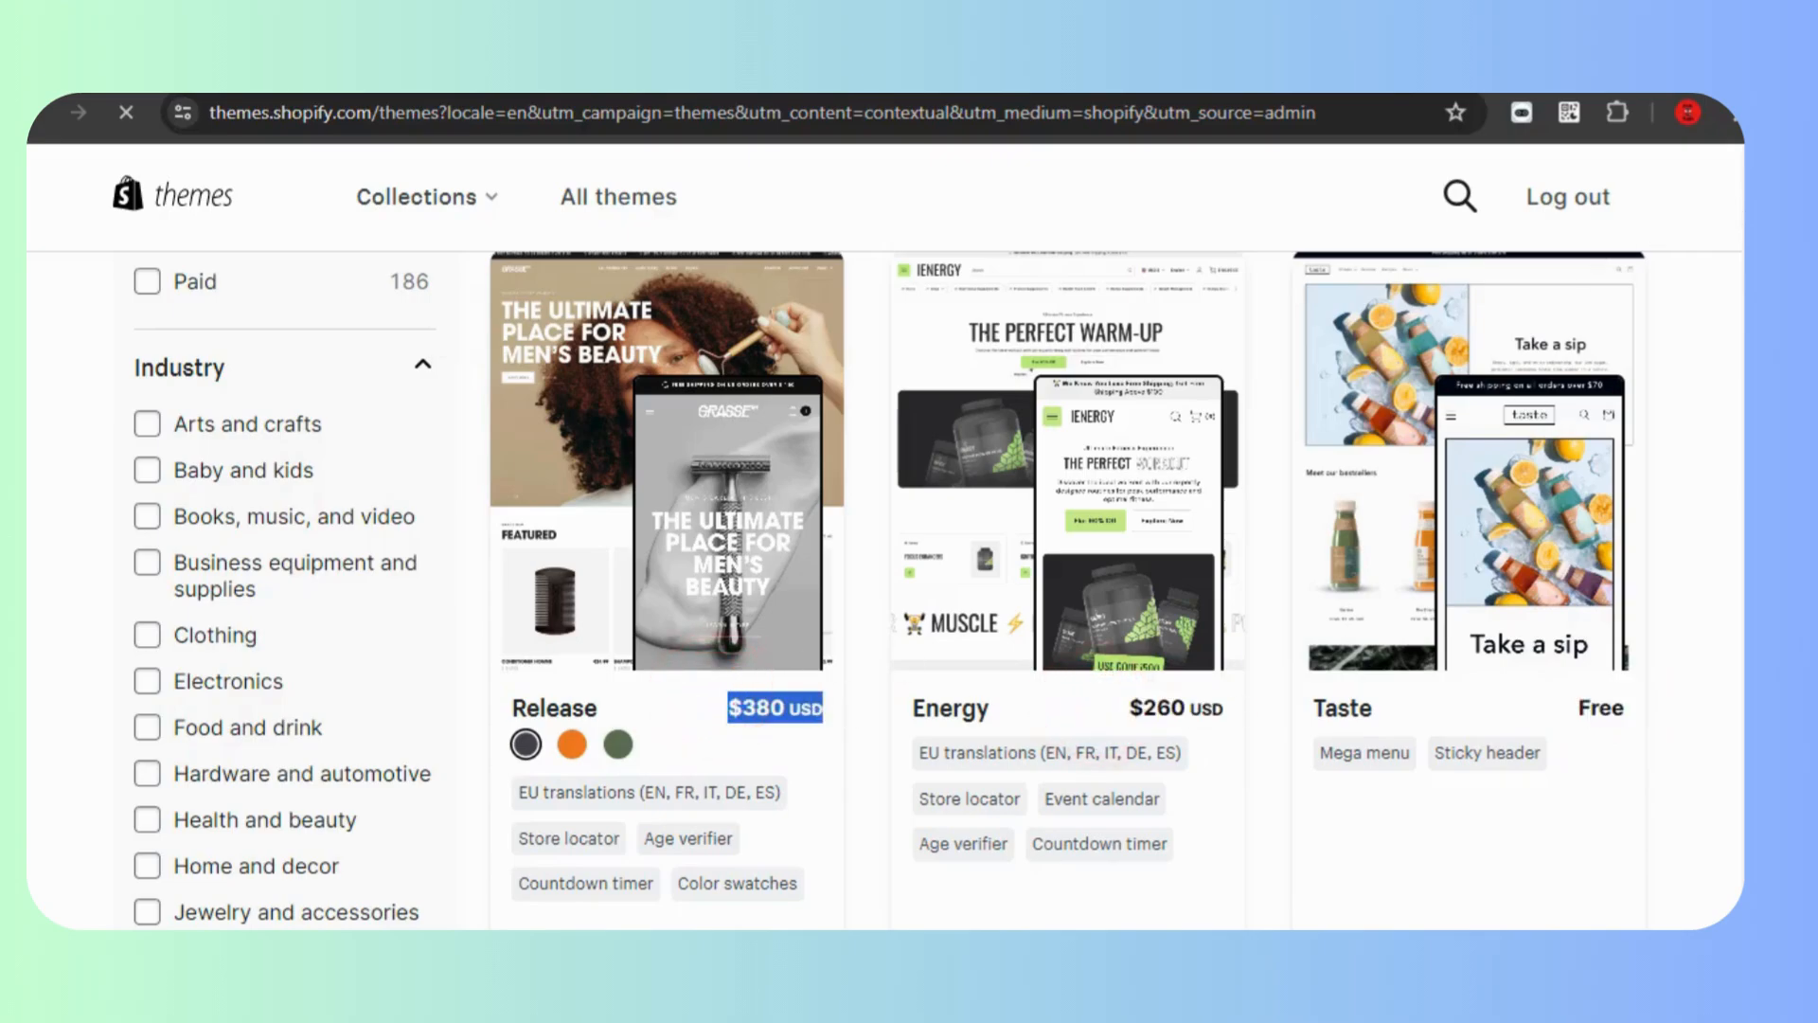
drag(1733, 231, 1742, 332)
scroll(1742, 367, down, 1)
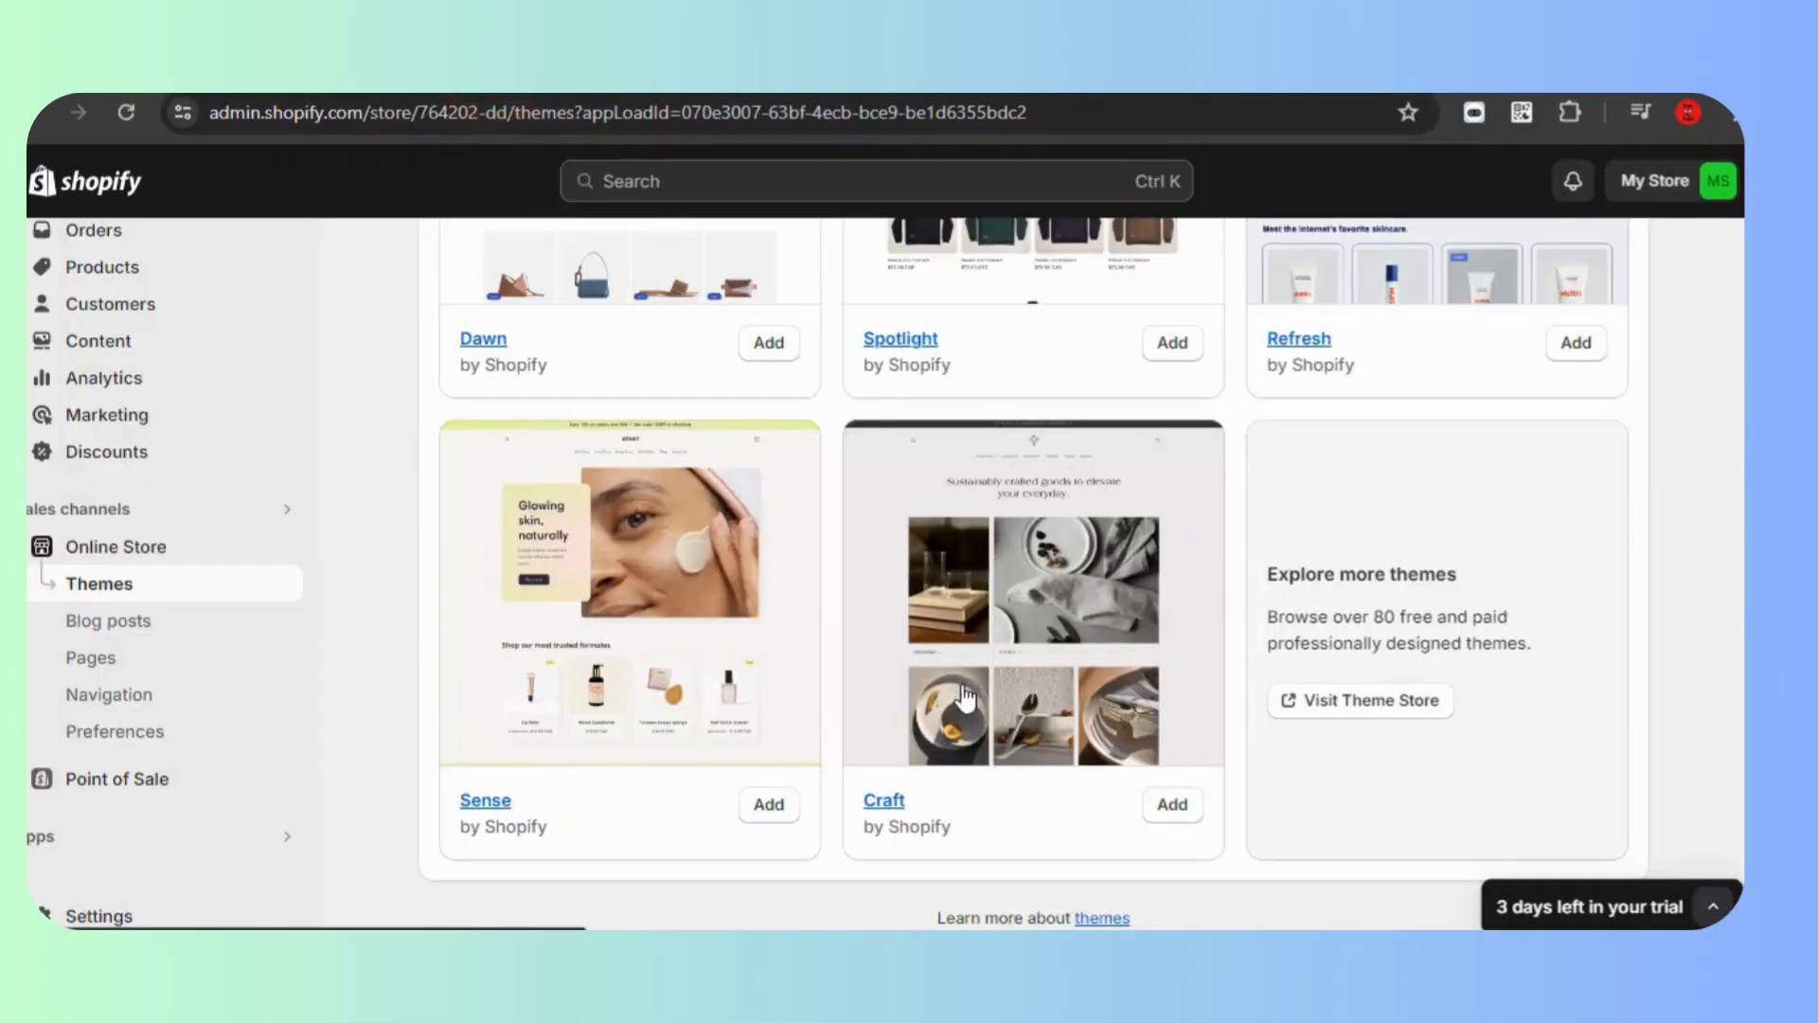
- Add the free Refresh theme to the theme library and publish it as the store's live theme
scroll(667, 691, up, 3)
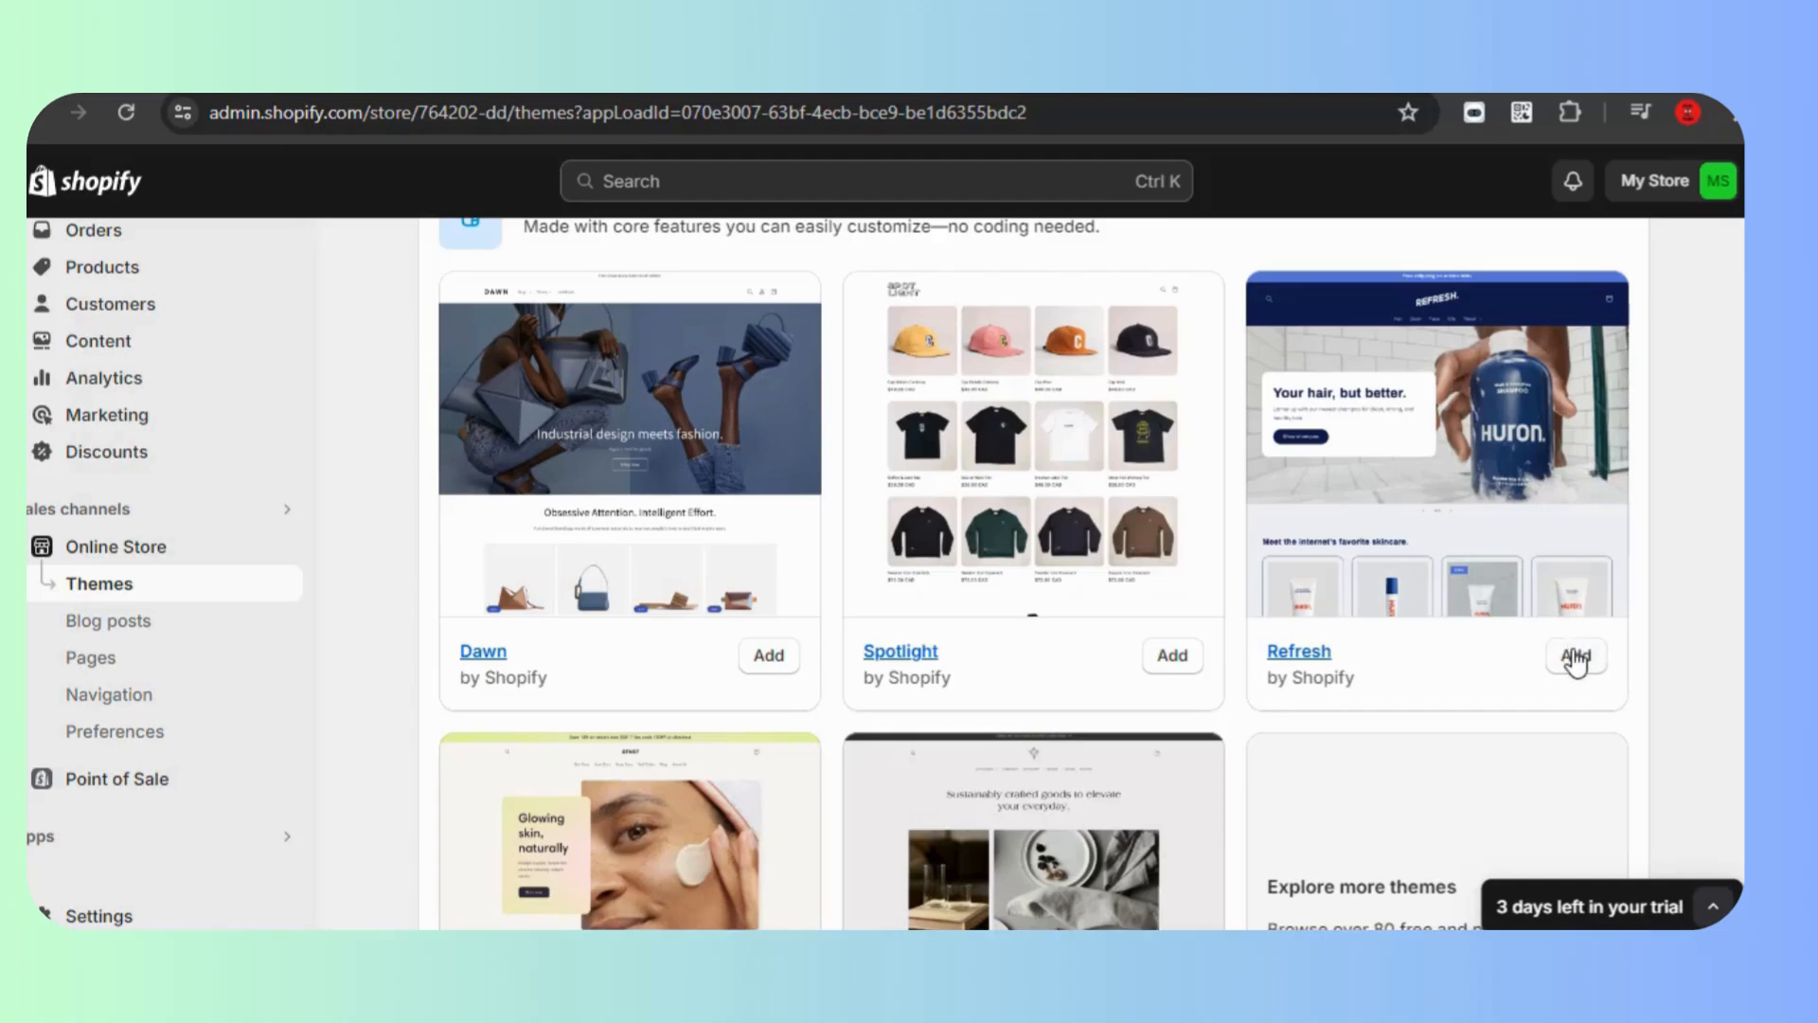
click(1574, 653)
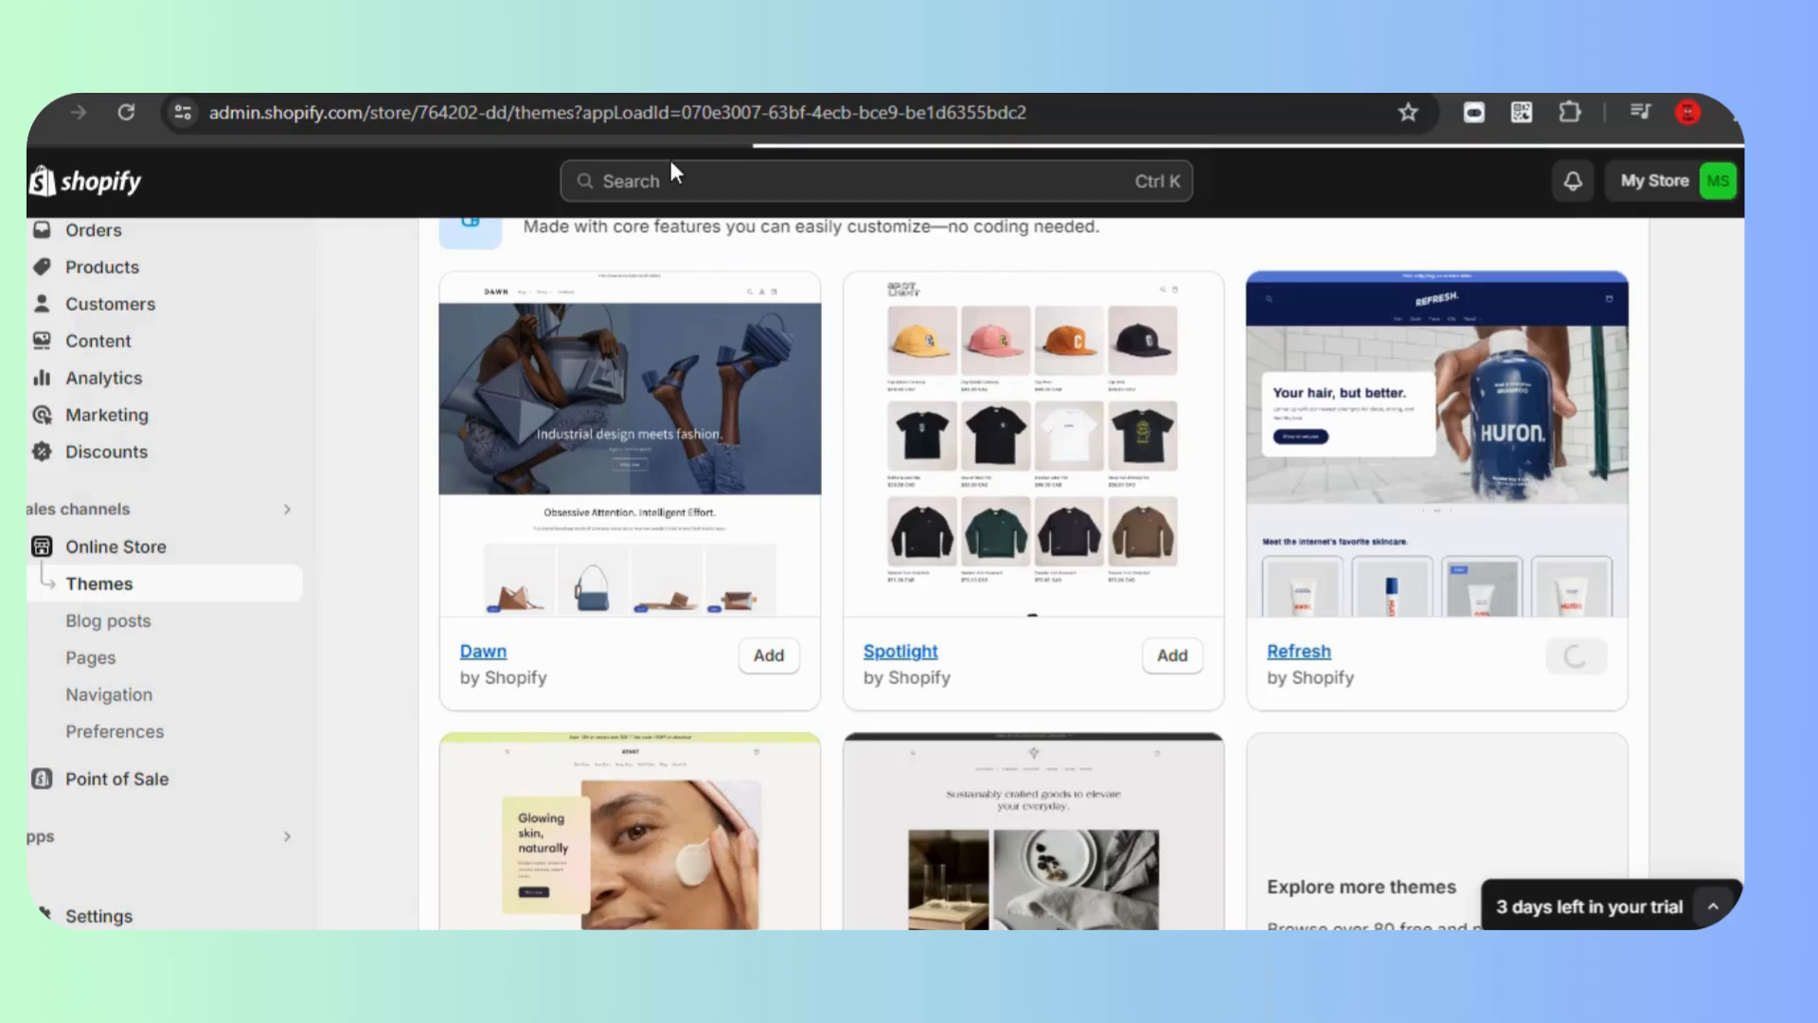
click(1458, 714)
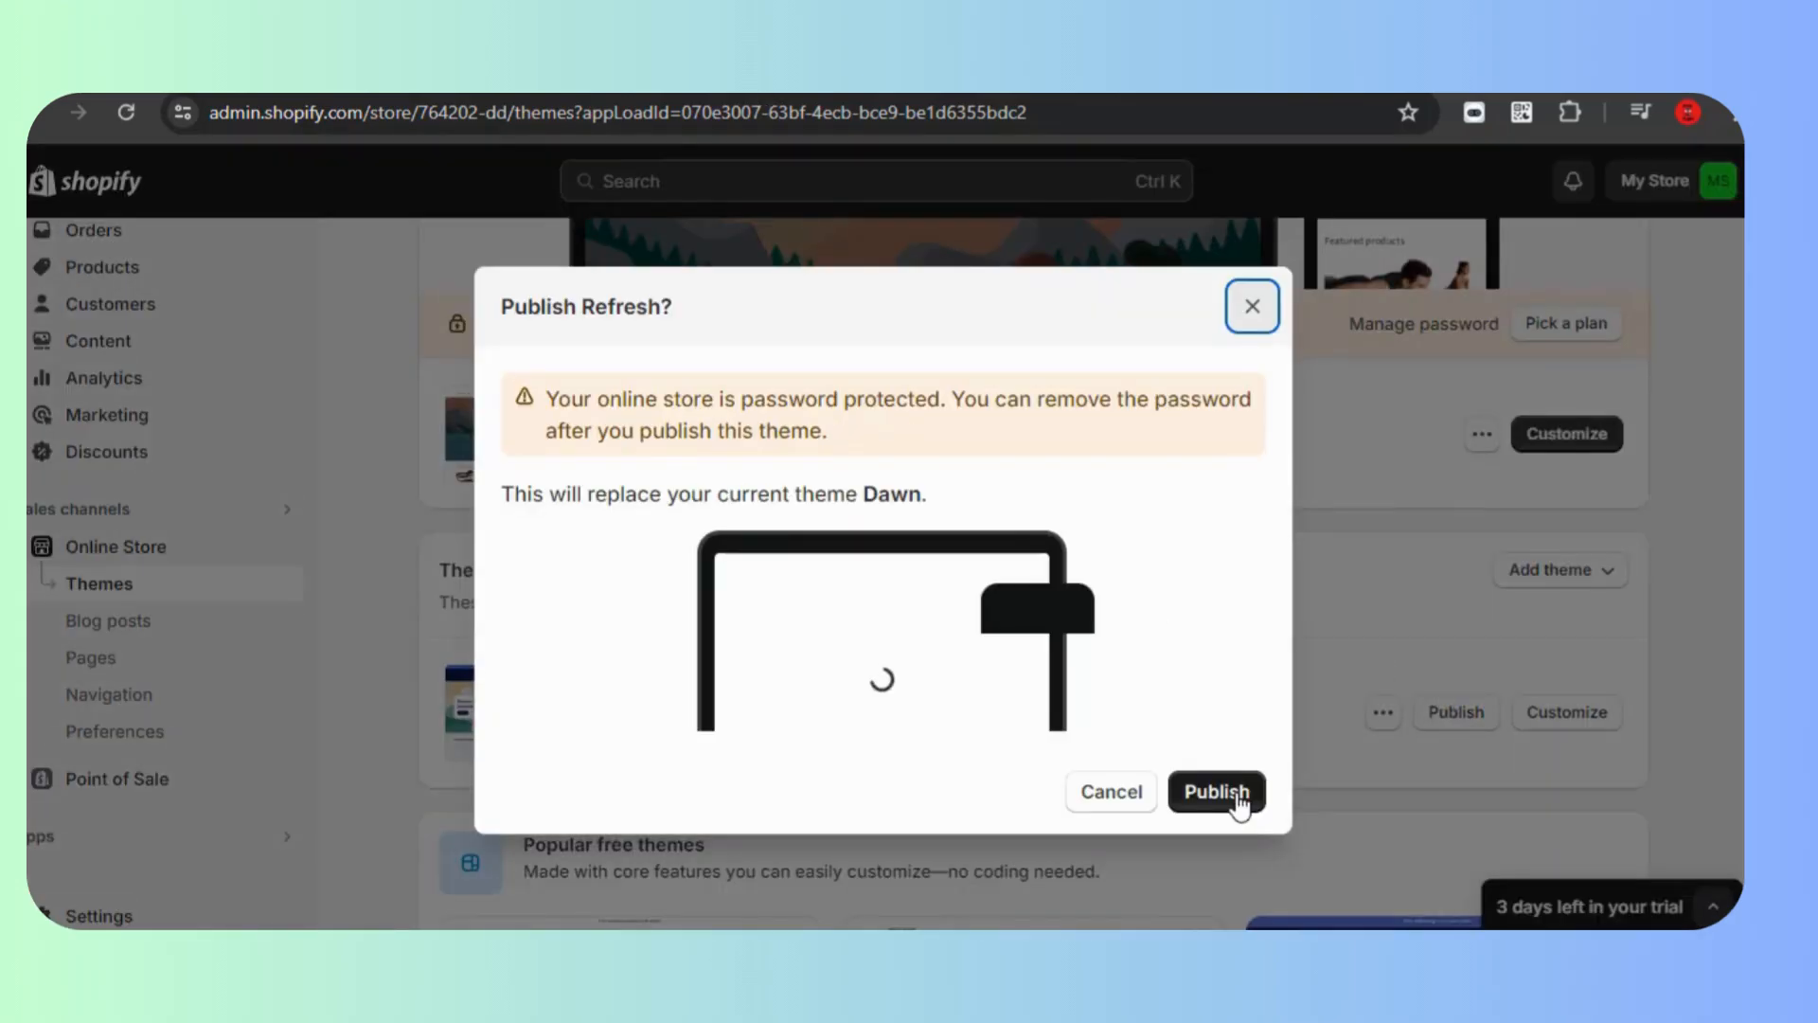
click(1237, 794)
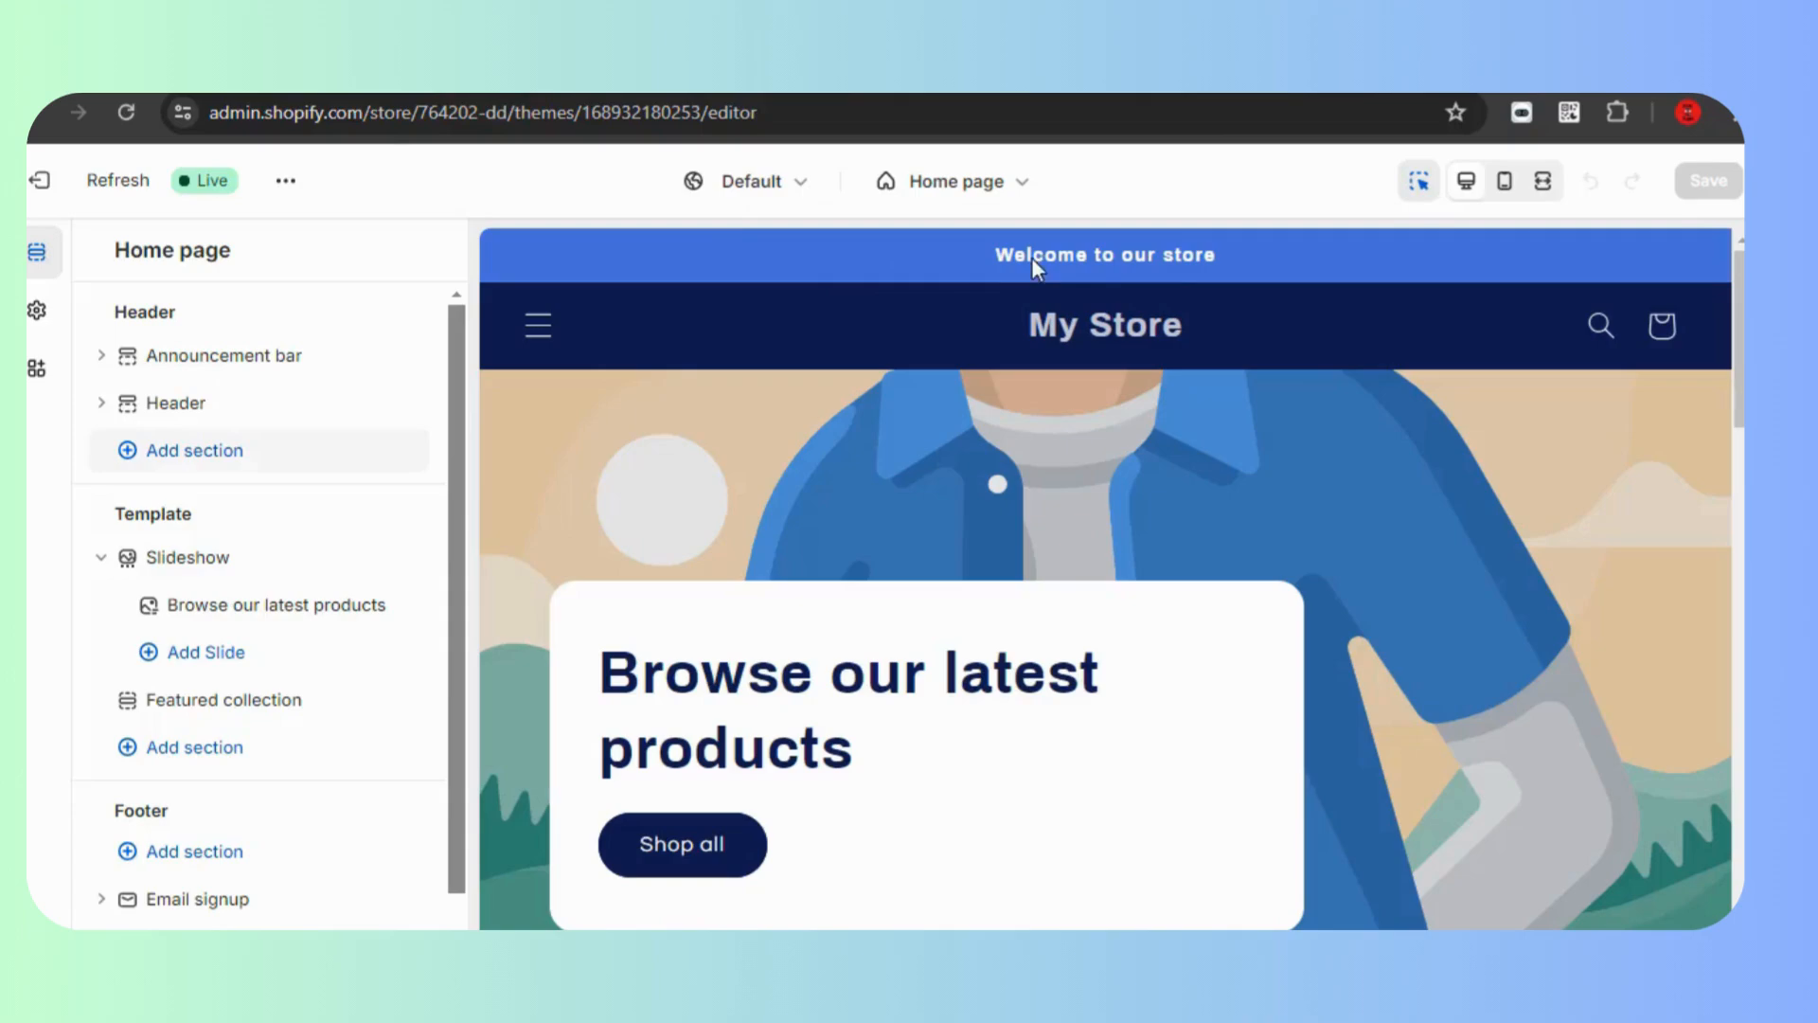
- Inspect the Refresh theme's Header section options and the Logo group in the theme settings
click(629, 336)
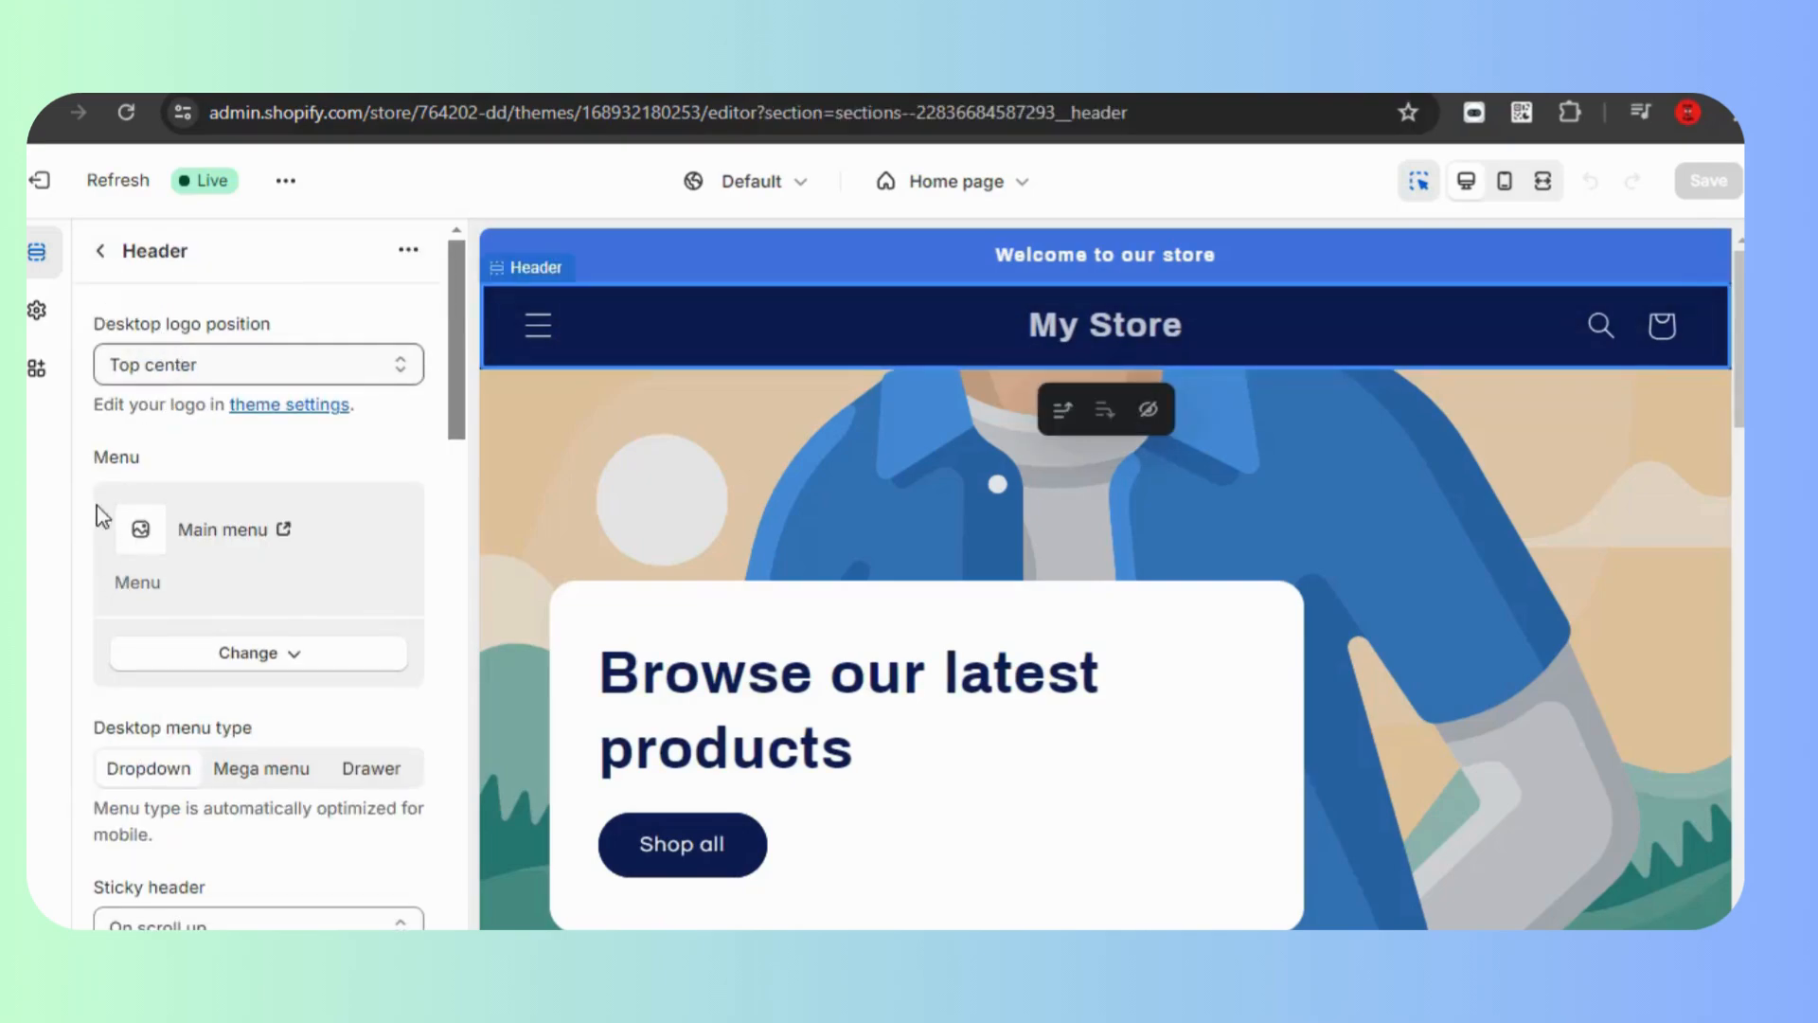
click(99, 251)
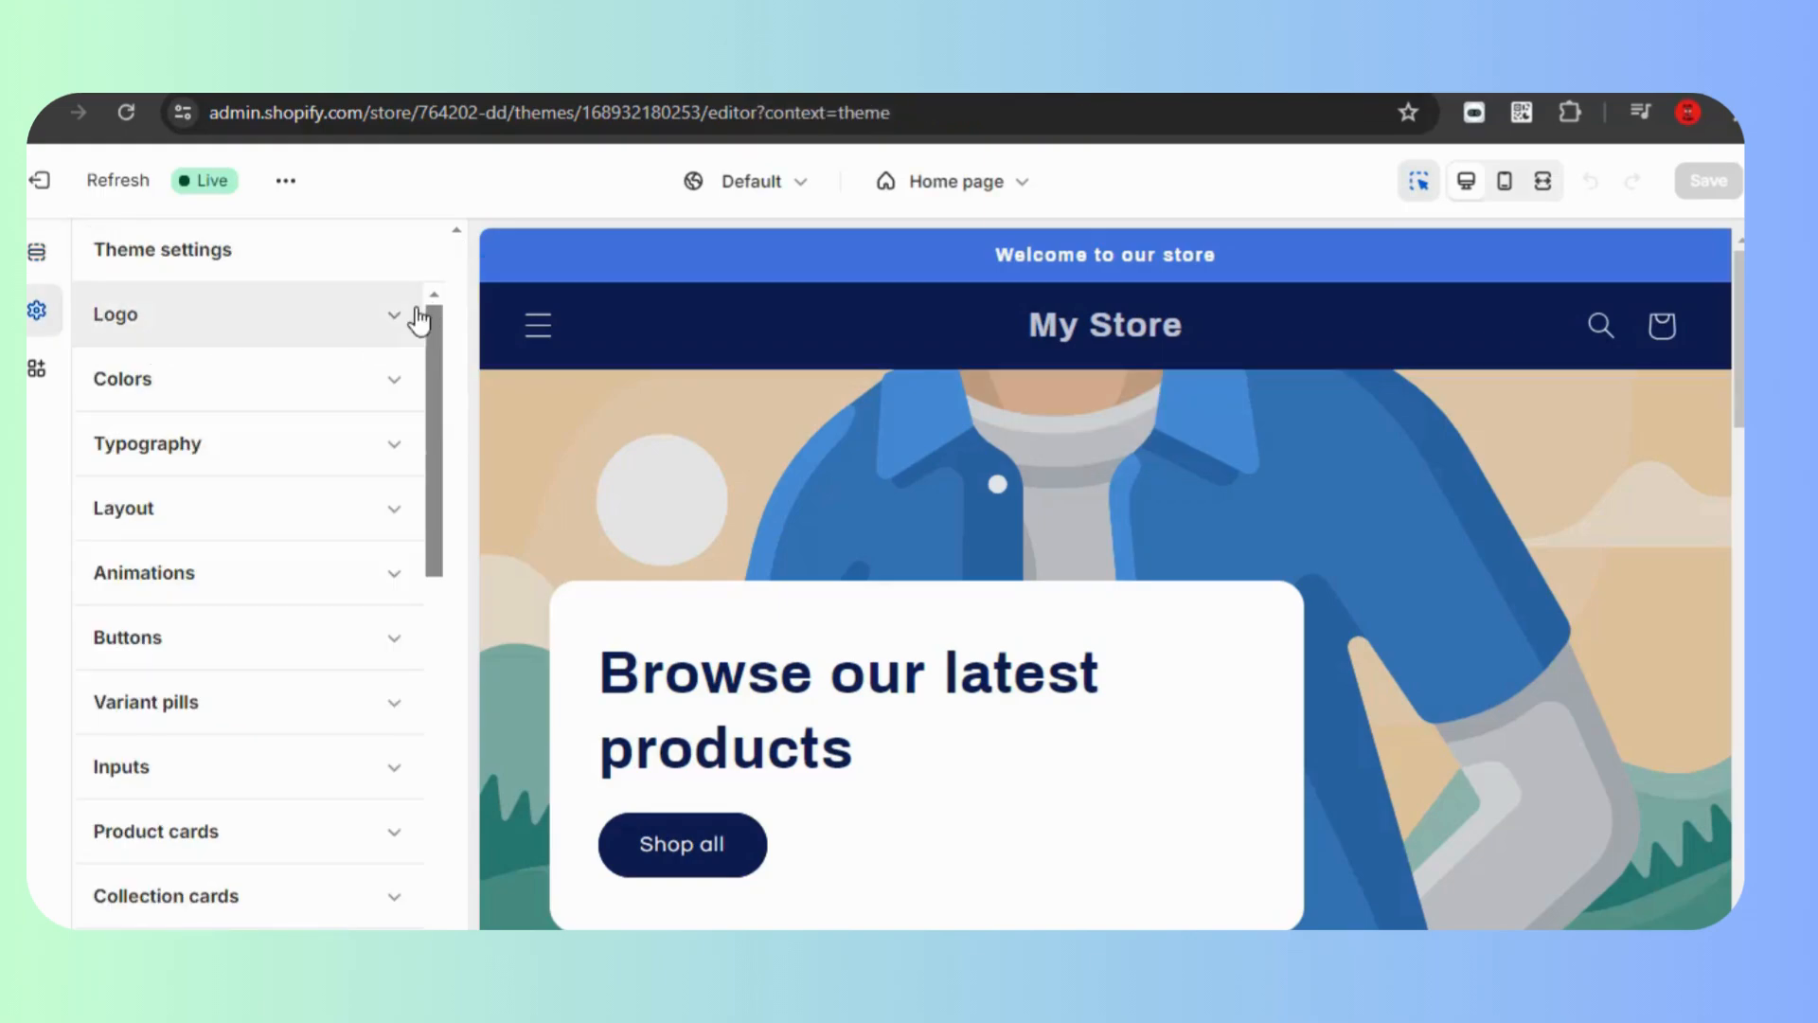
click(410, 315)
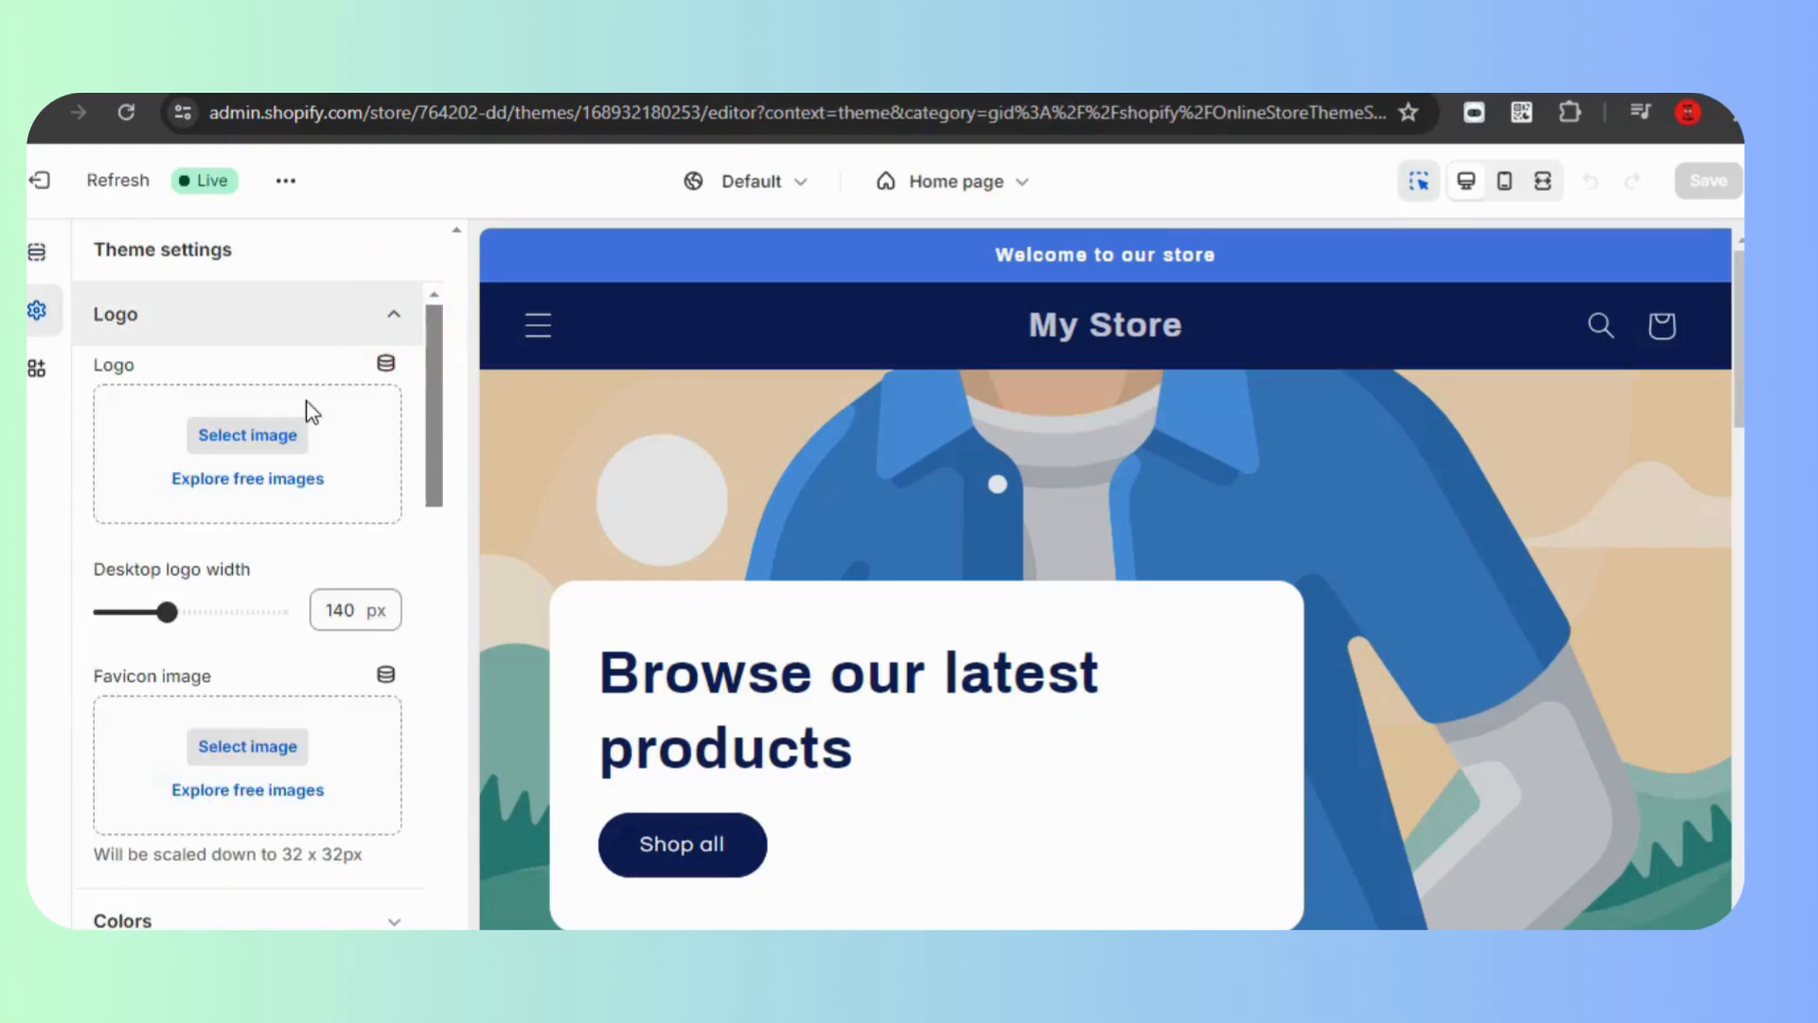
click(396, 308)
- Review the Colors, Typography and Layout theme settings, look through the remaining options and dismiss the metaobject template dialog
click(394, 381)
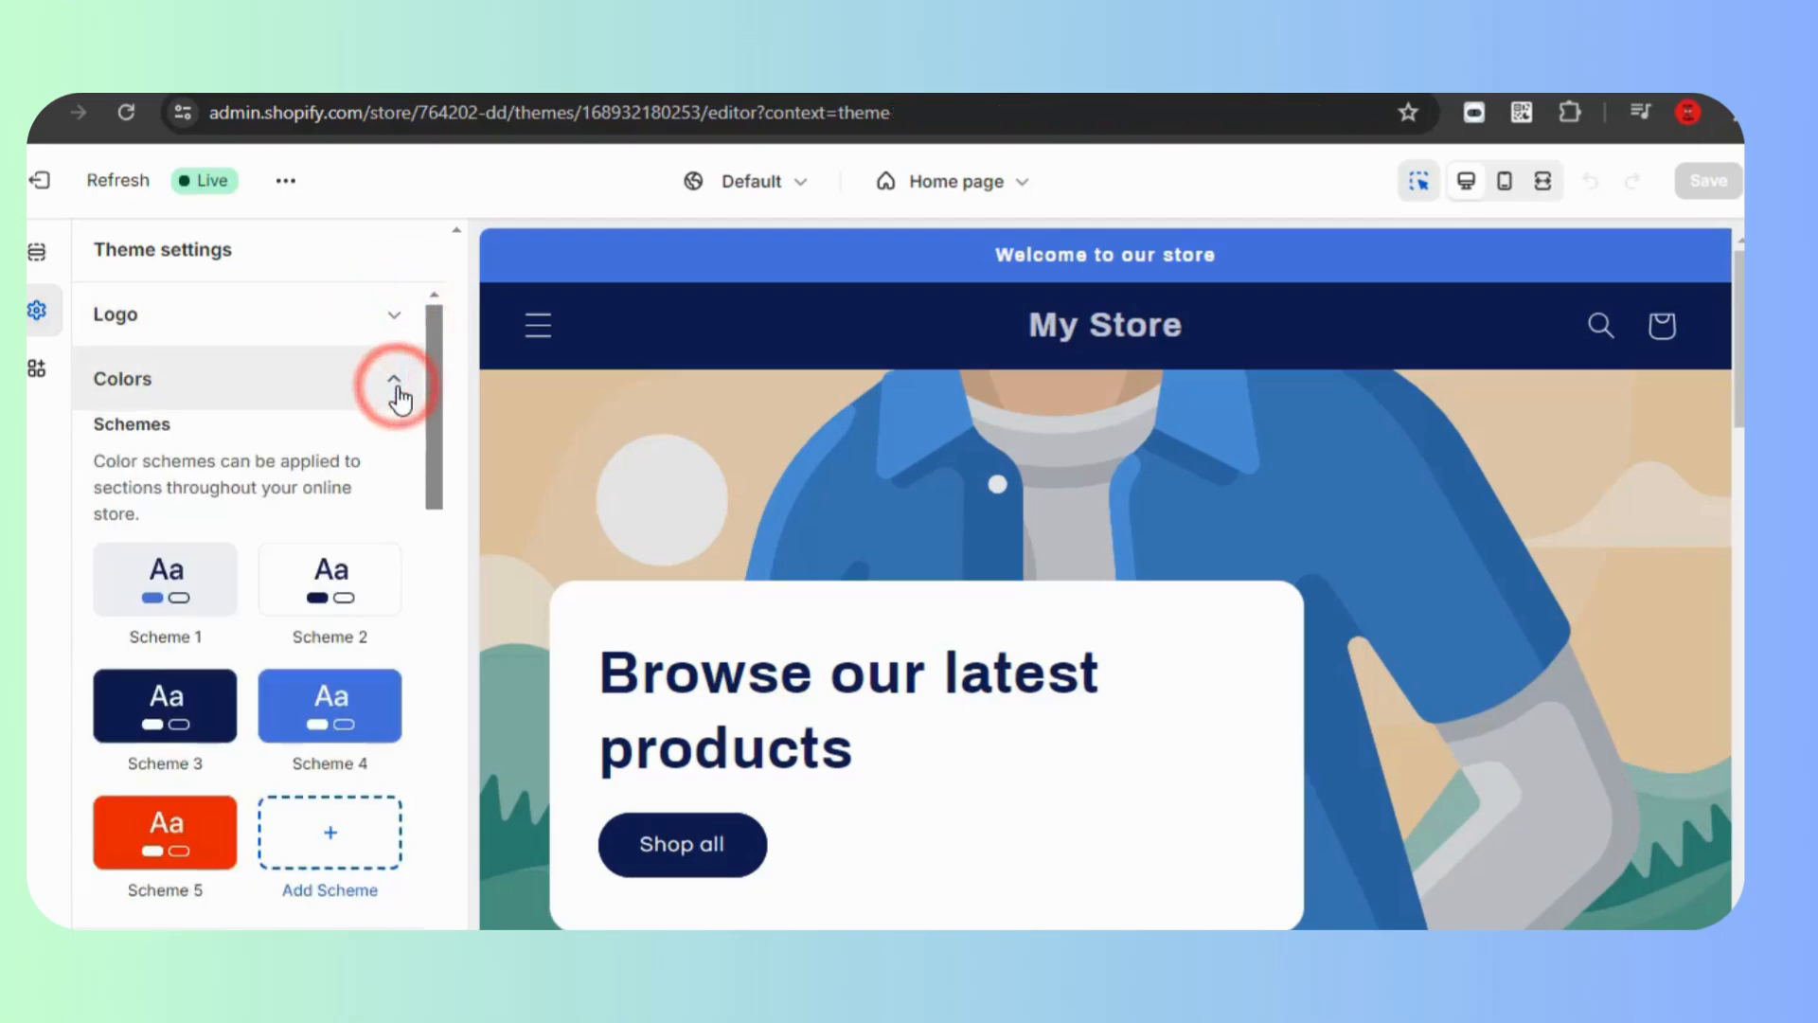
click(394, 381)
click(392, 435)
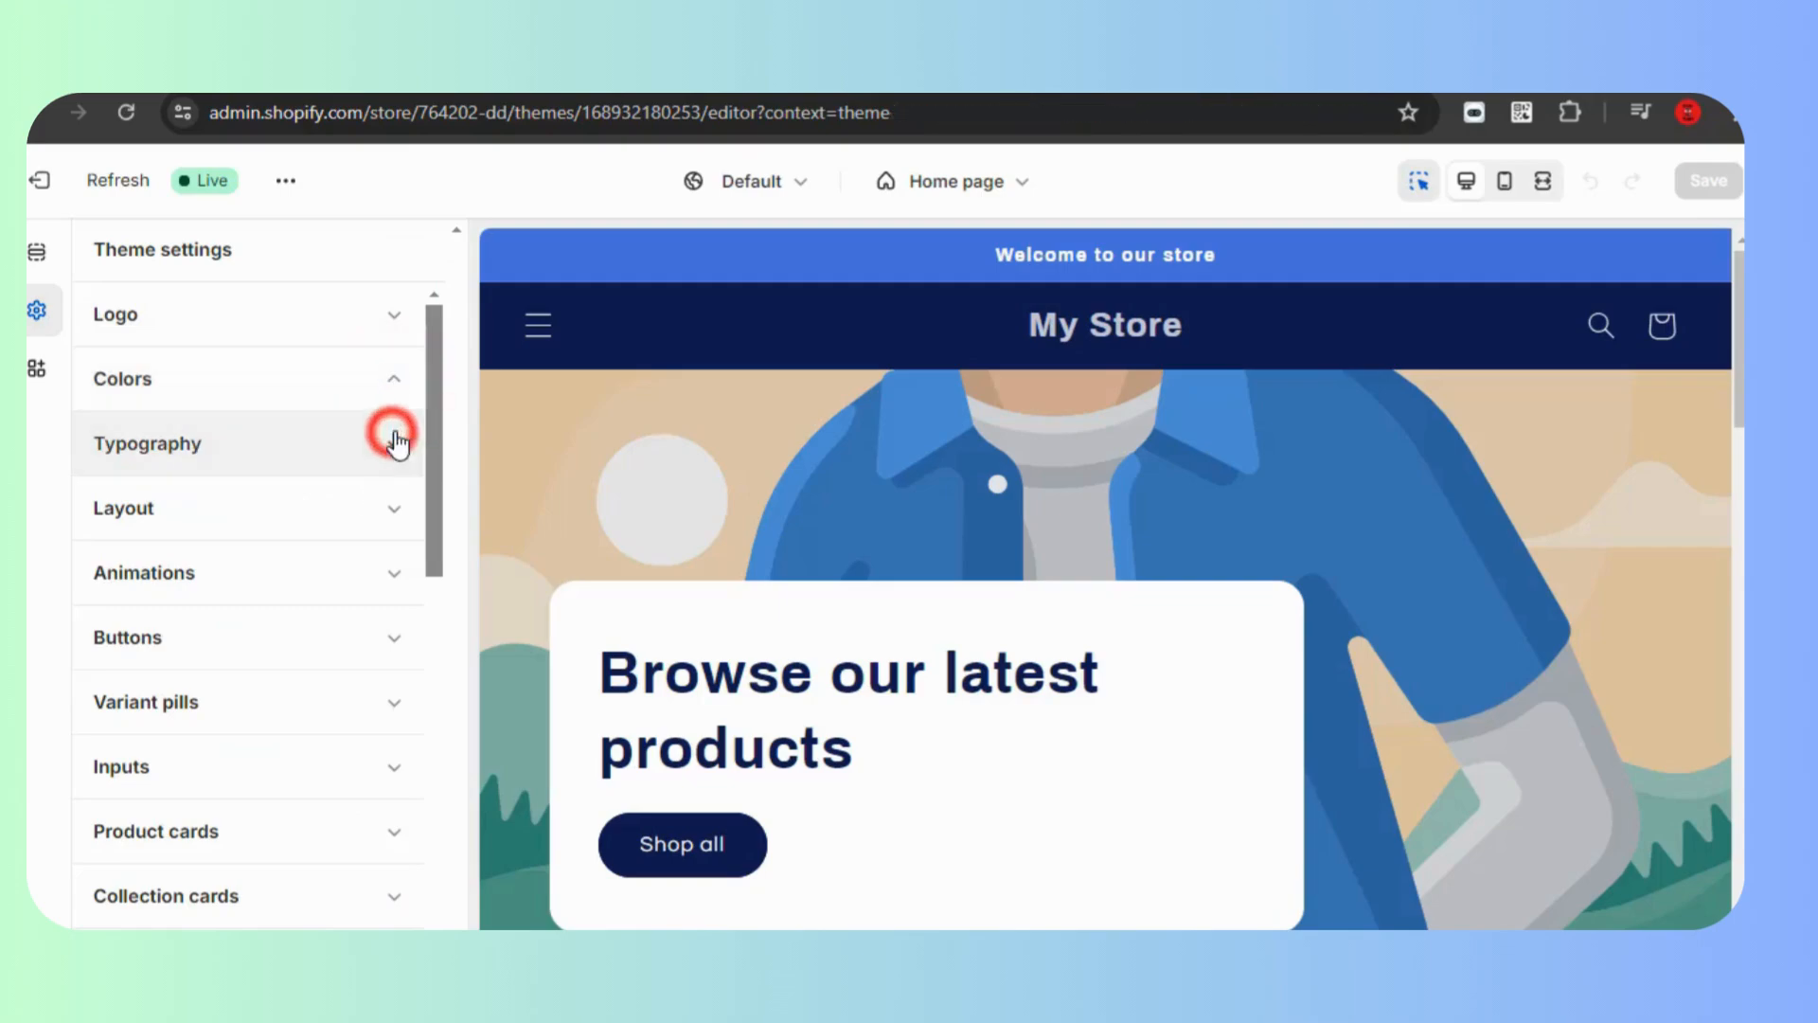
click(396, 441)
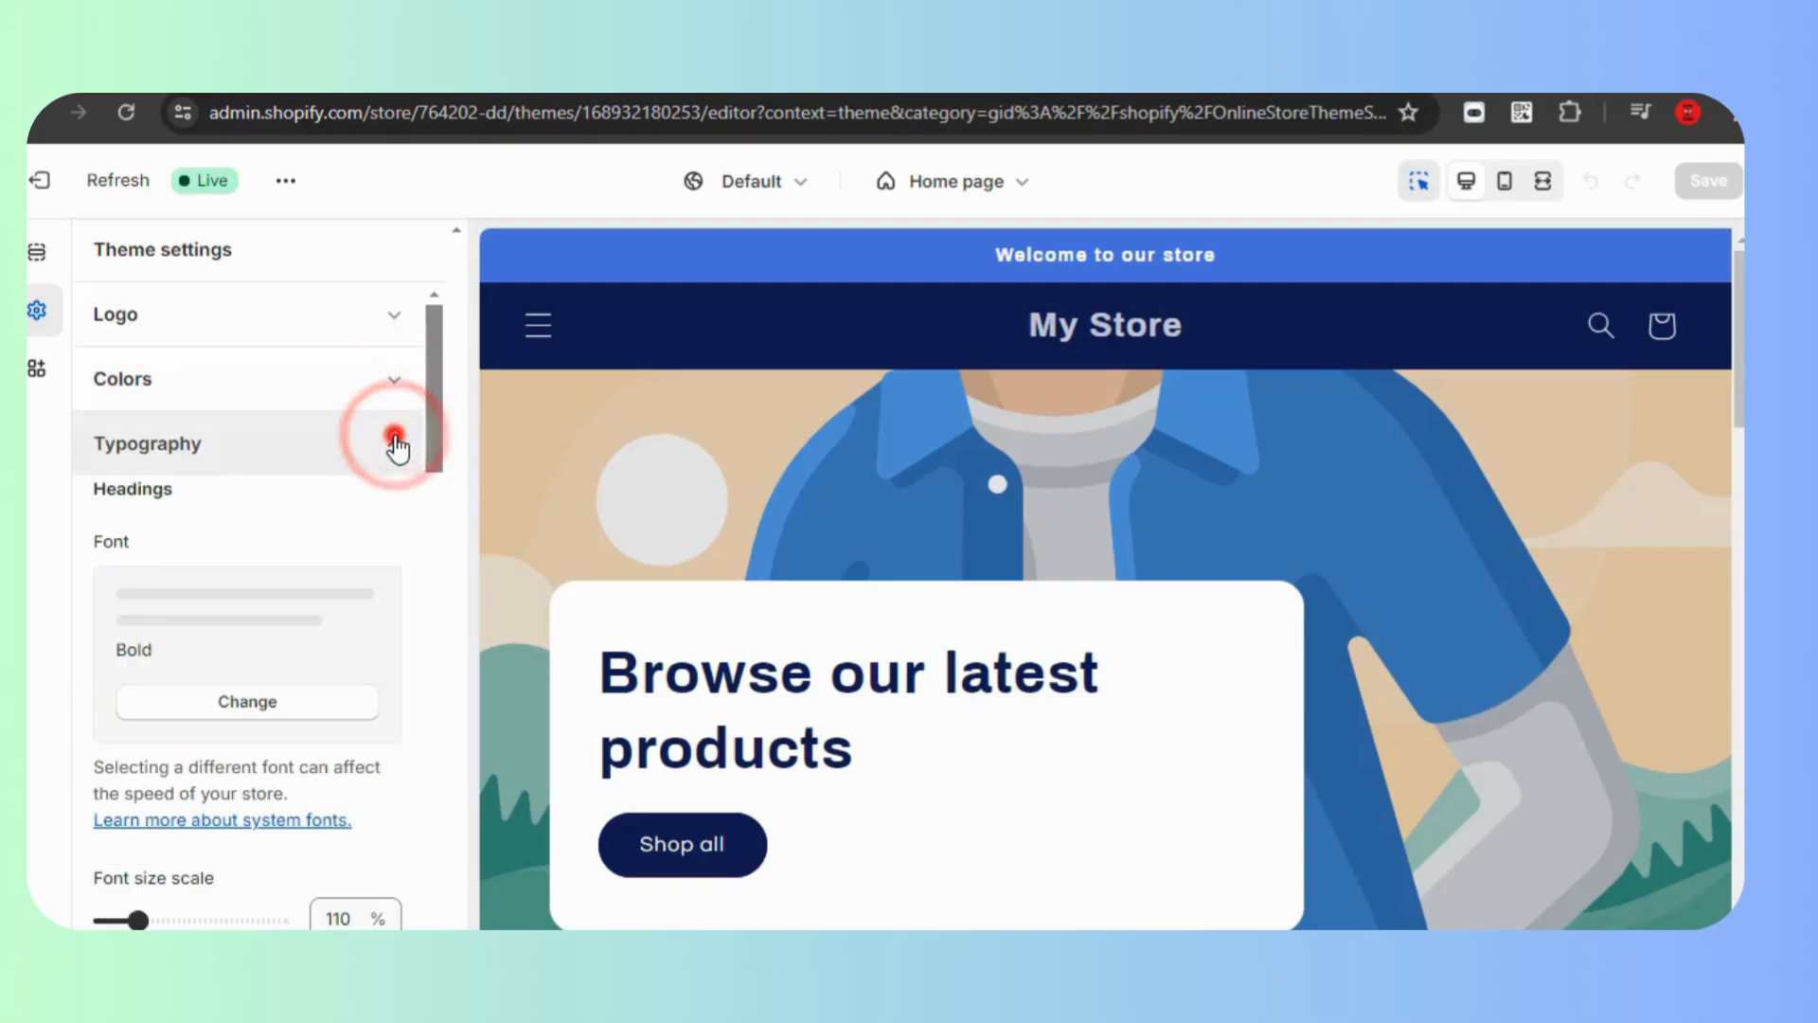
drag(434, 415, 435, 457)
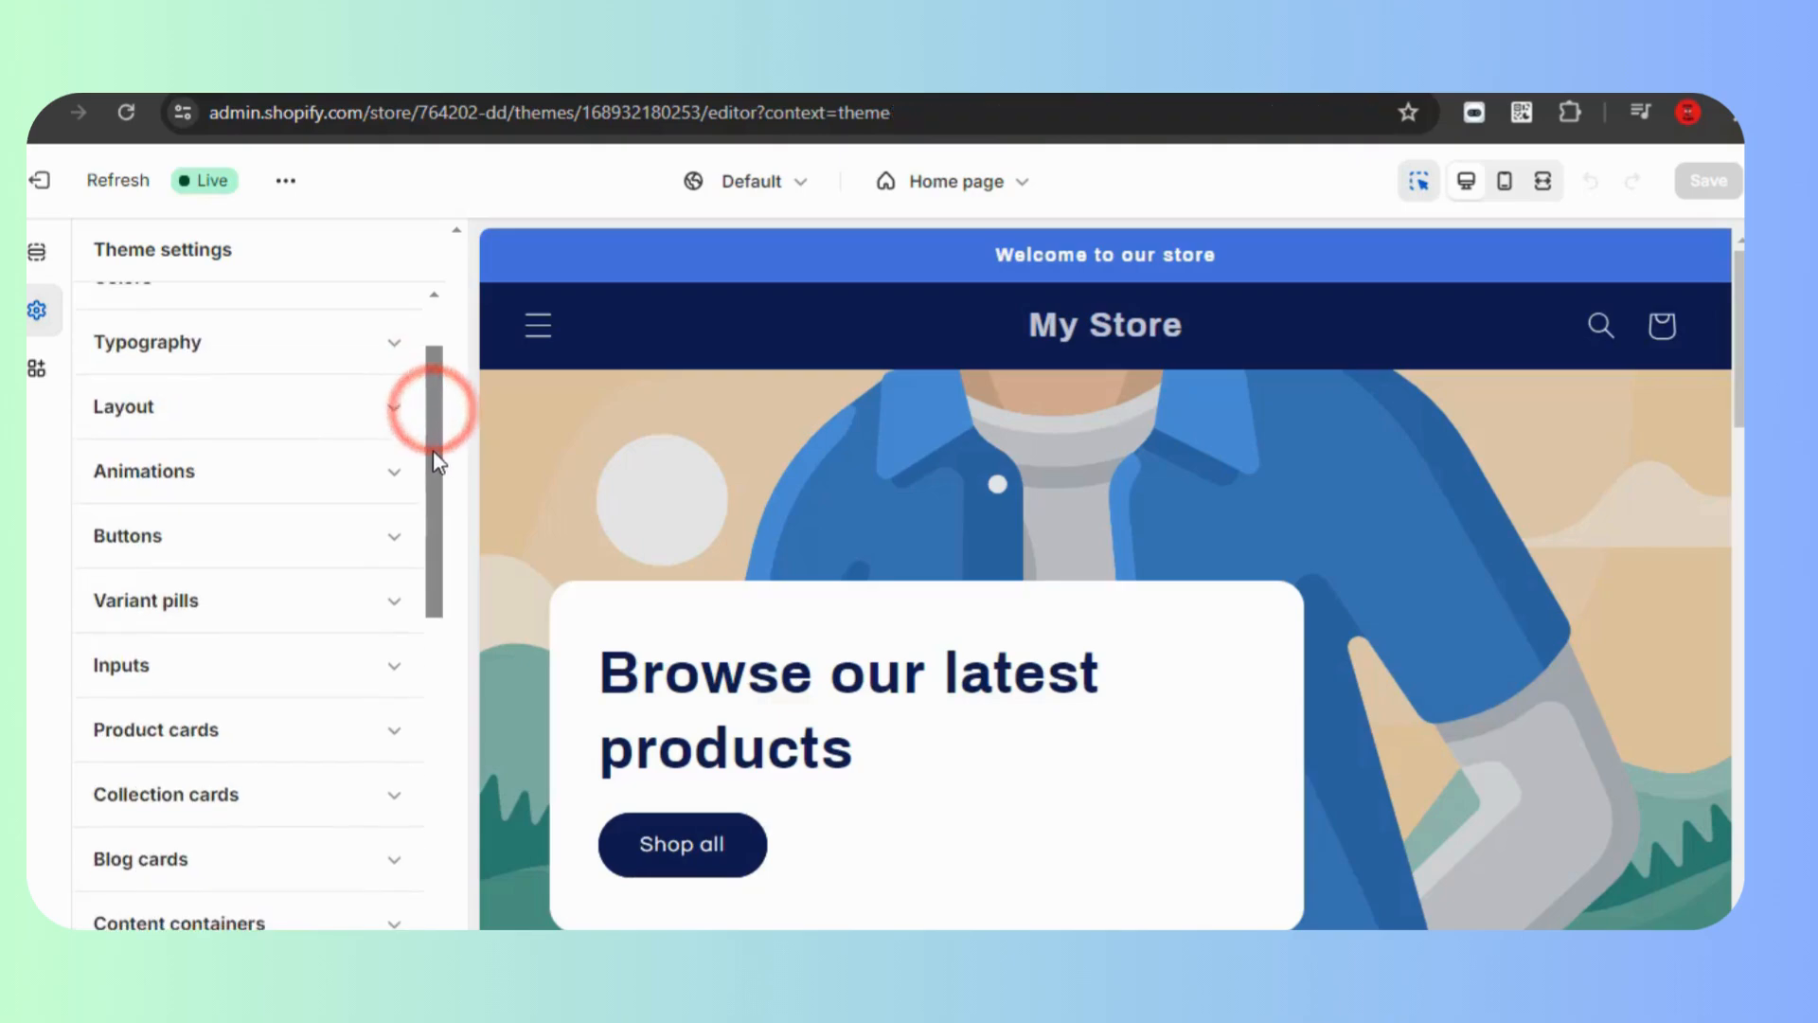
click(386, 407)
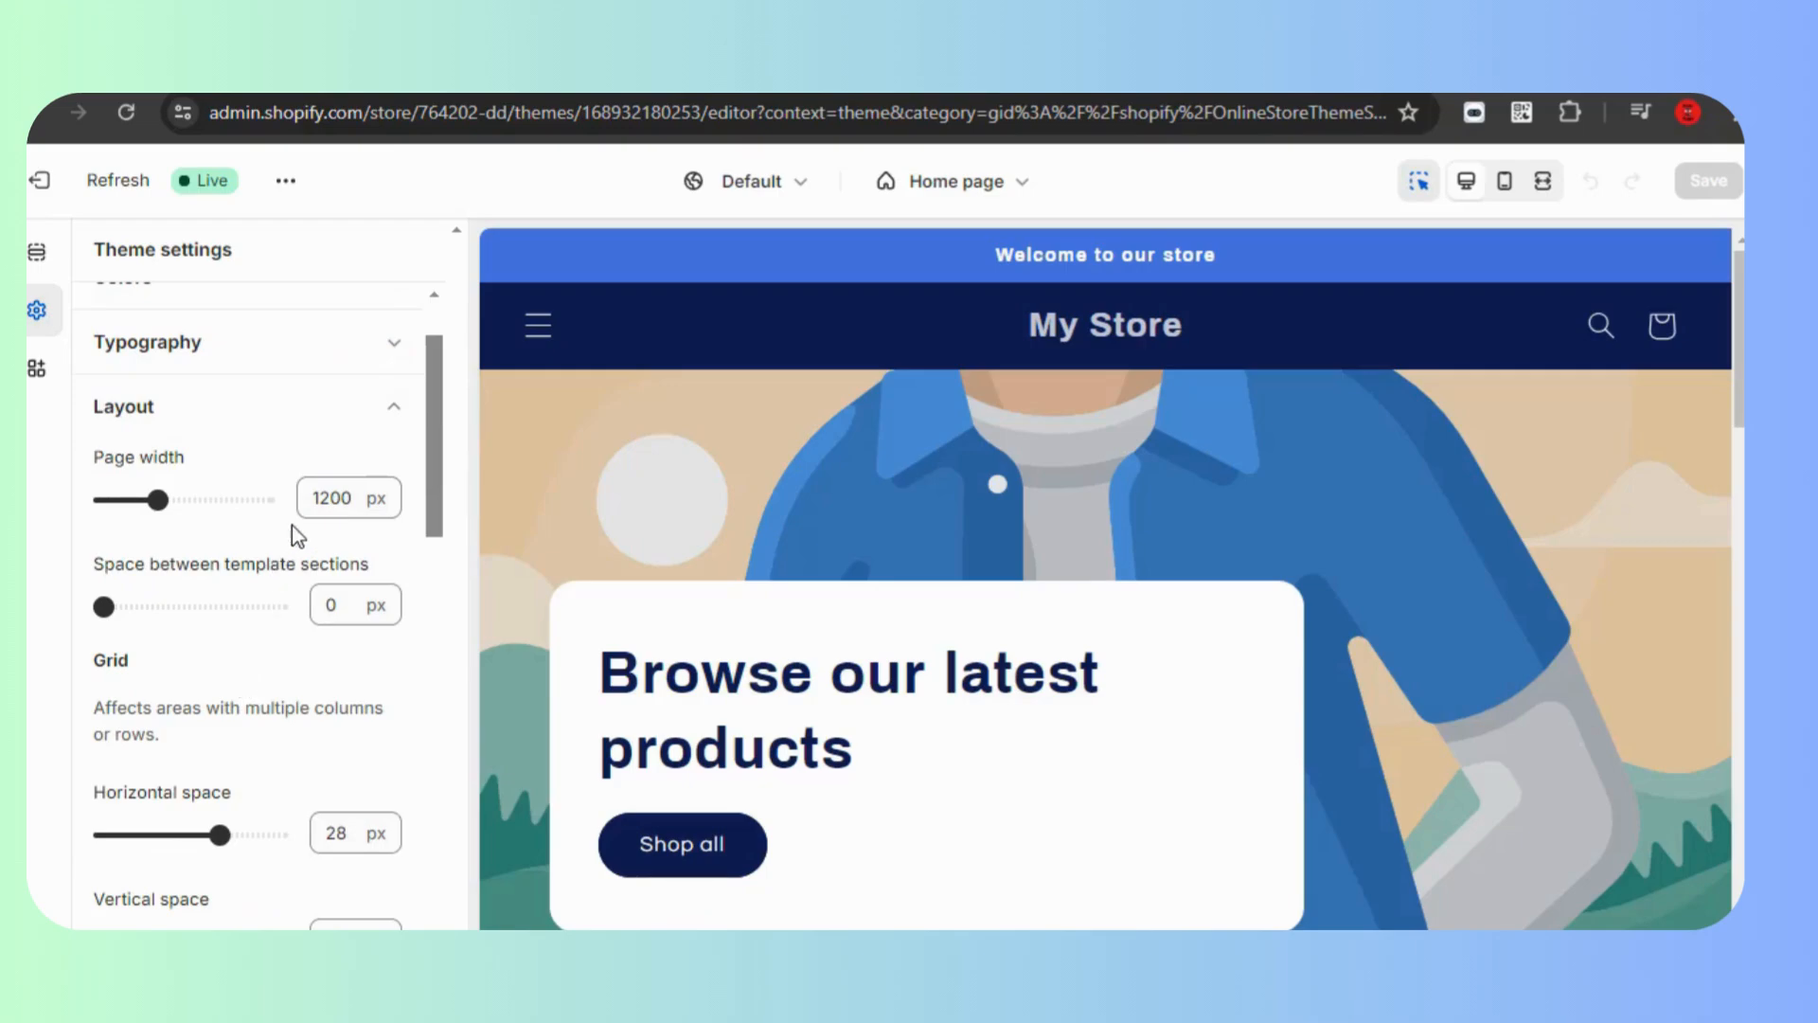
click(392, 402)
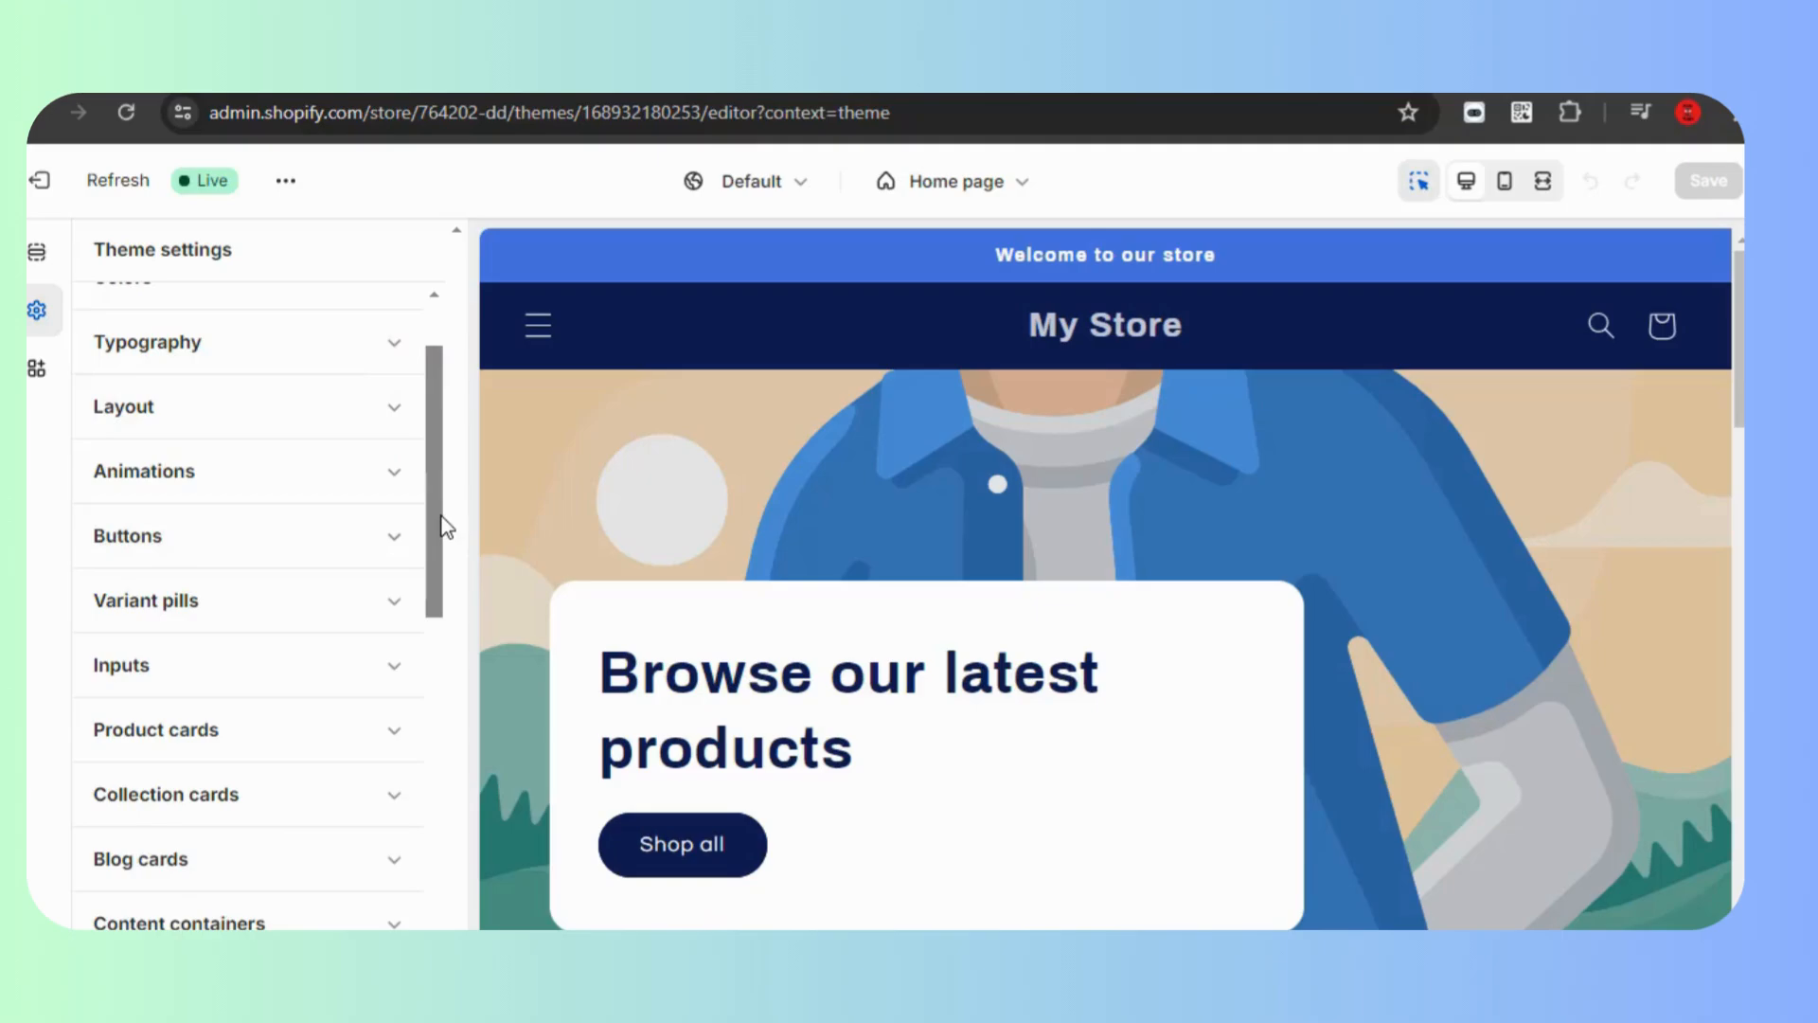
drag(439, 521, 453, 634)
scroll(451, 638, down, 3)
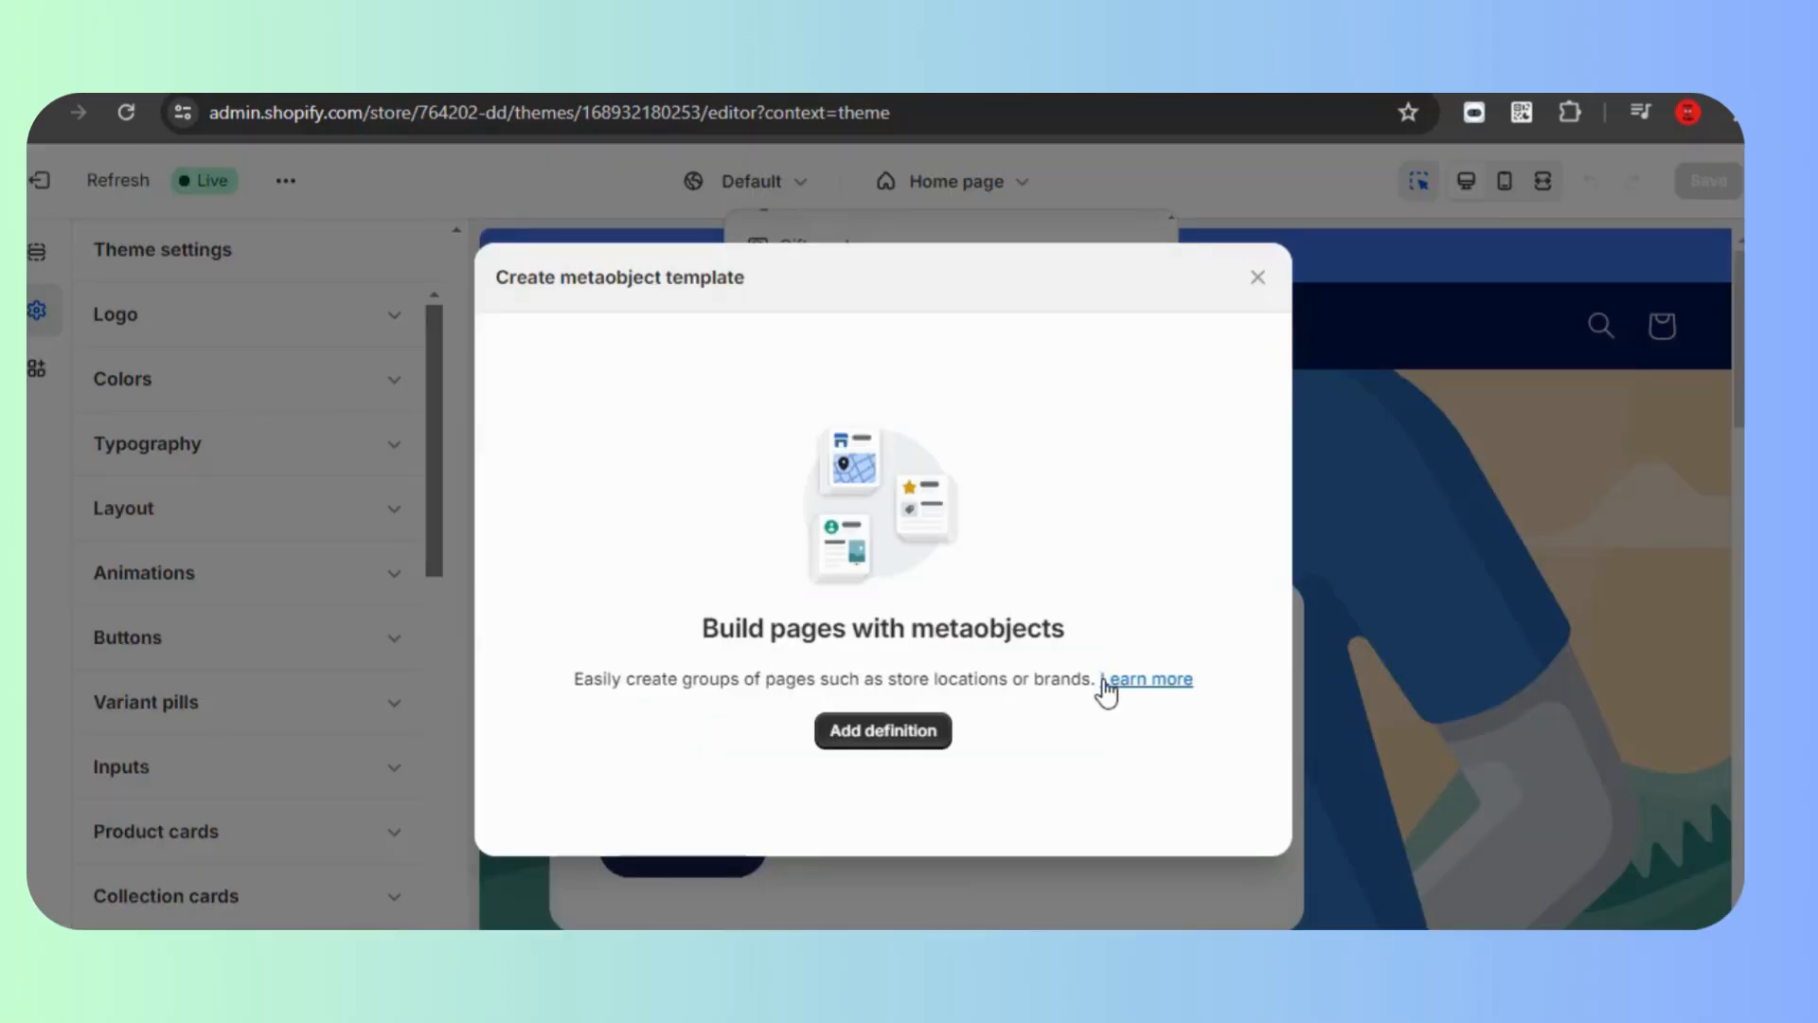
click(1259, 277)
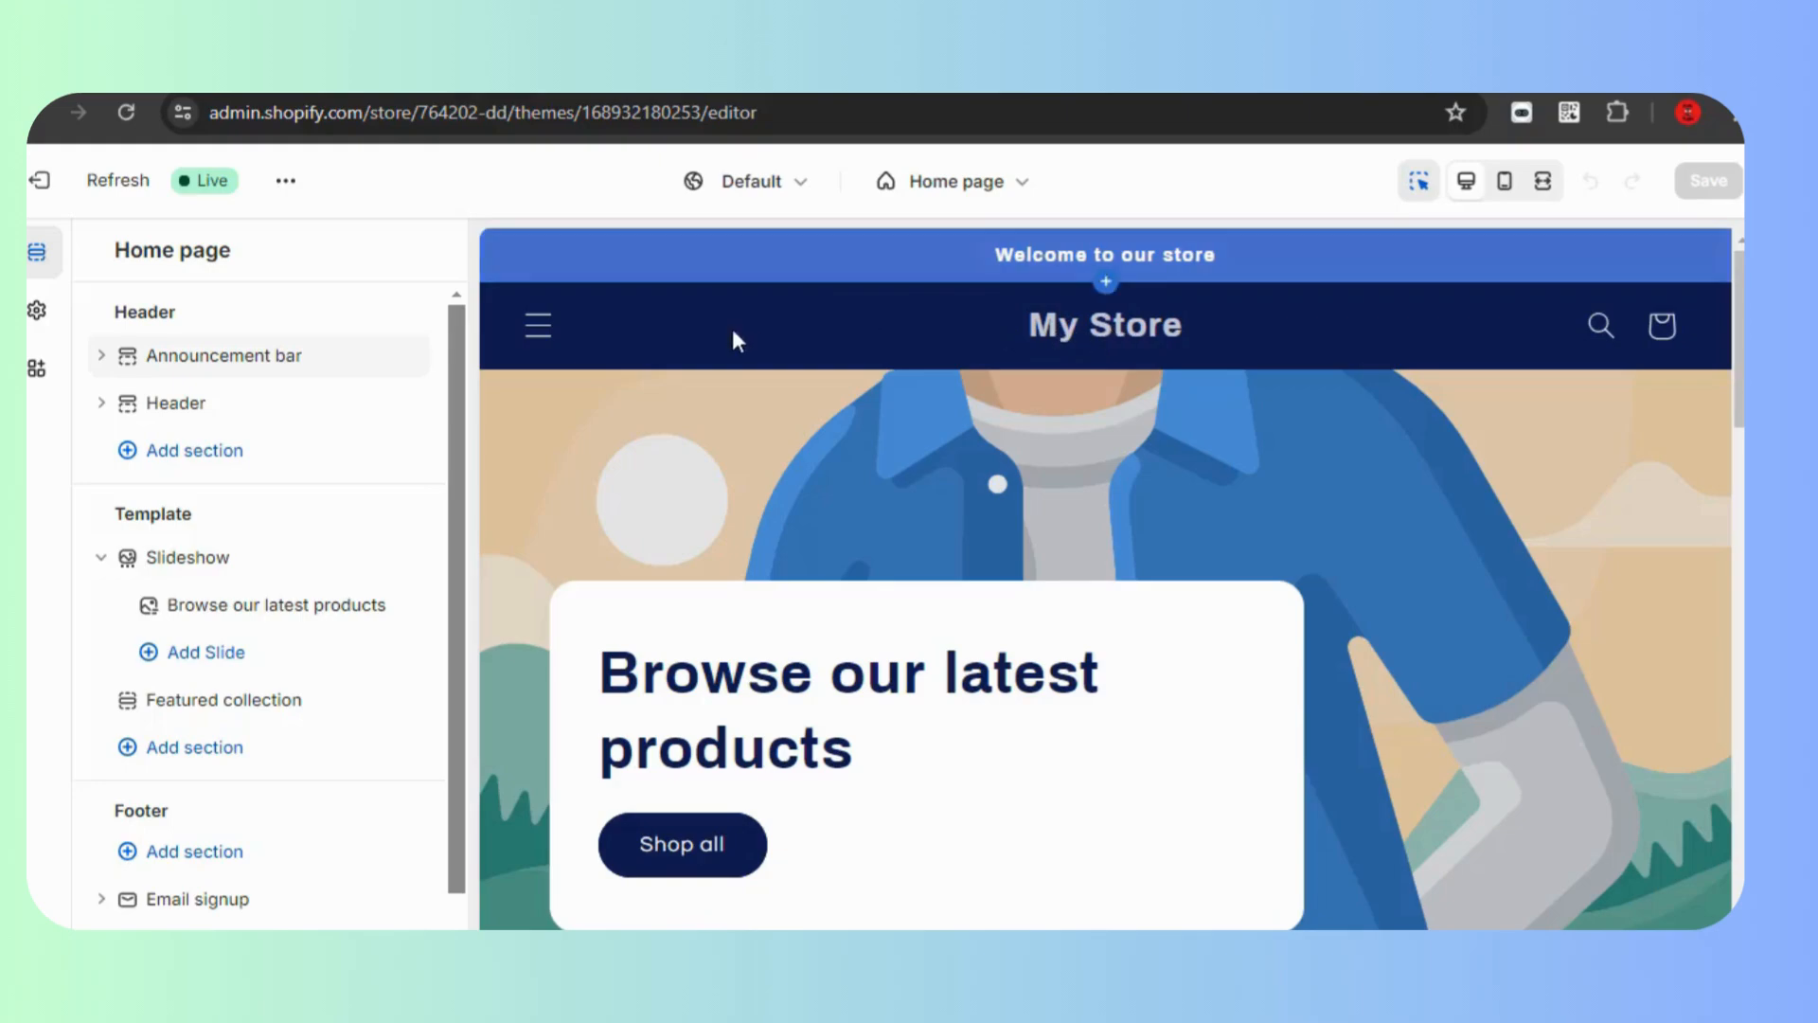
click(632, 331)
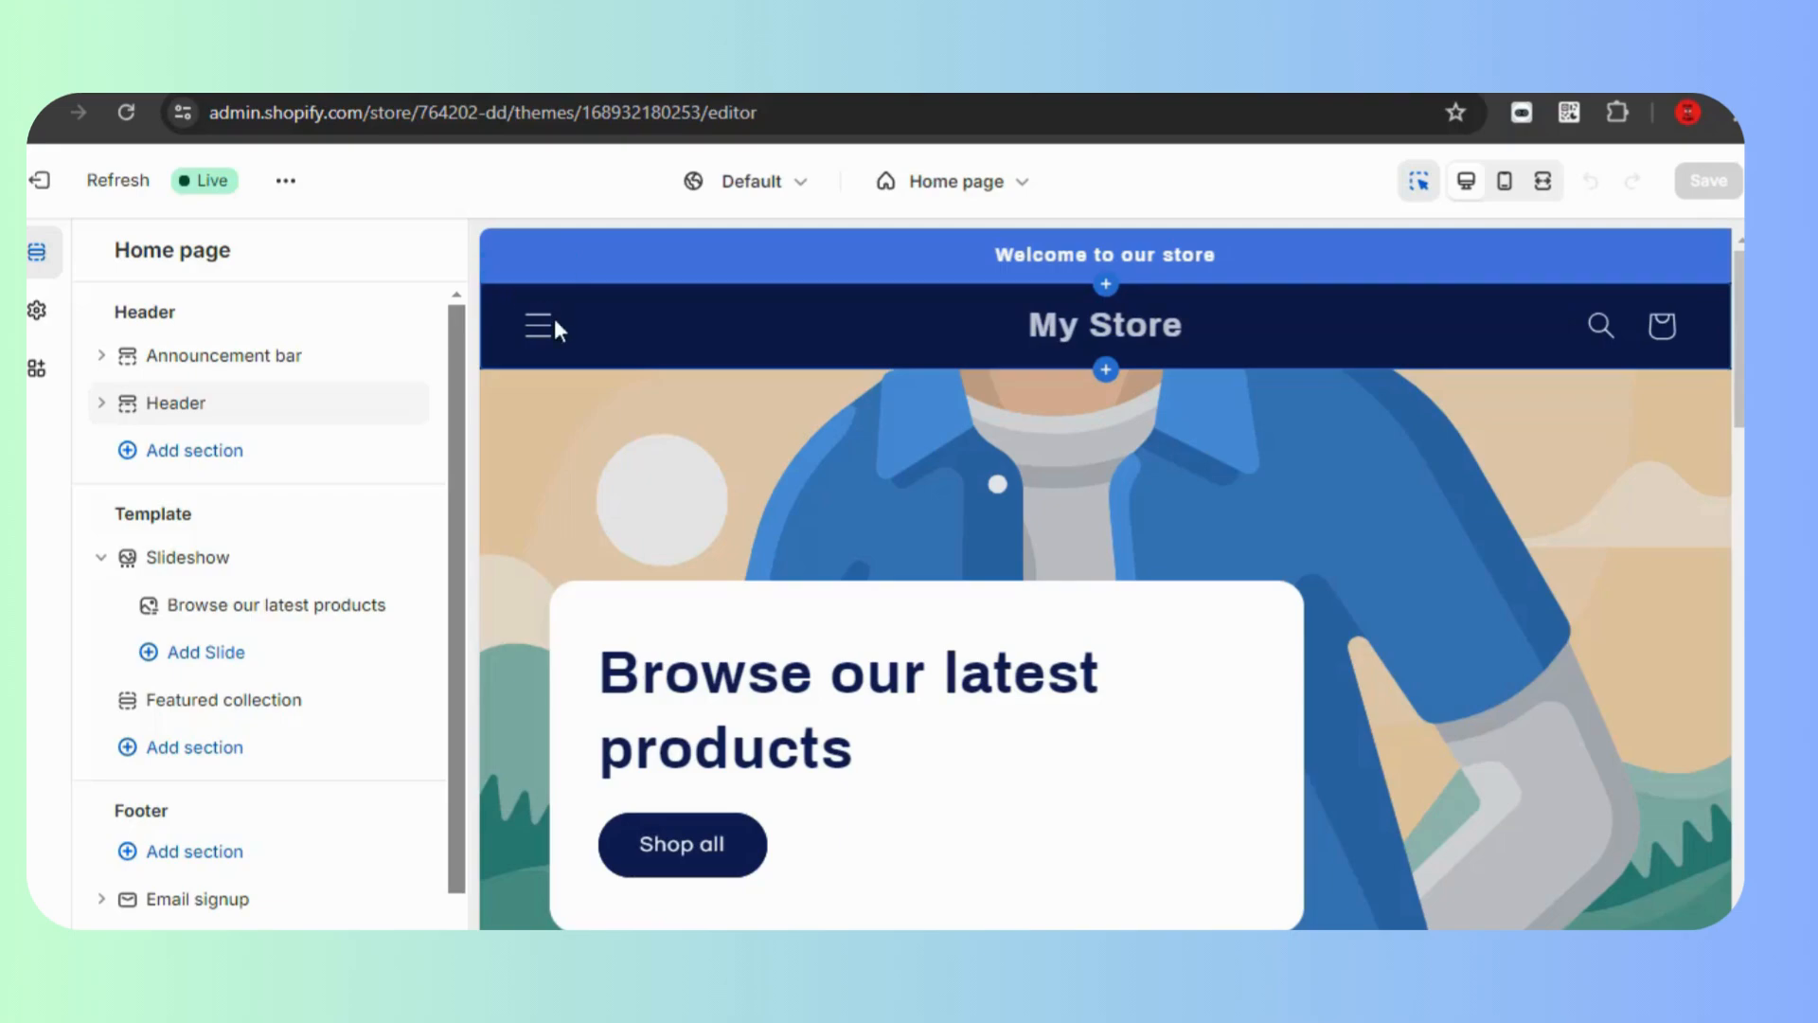
click(581, 365)
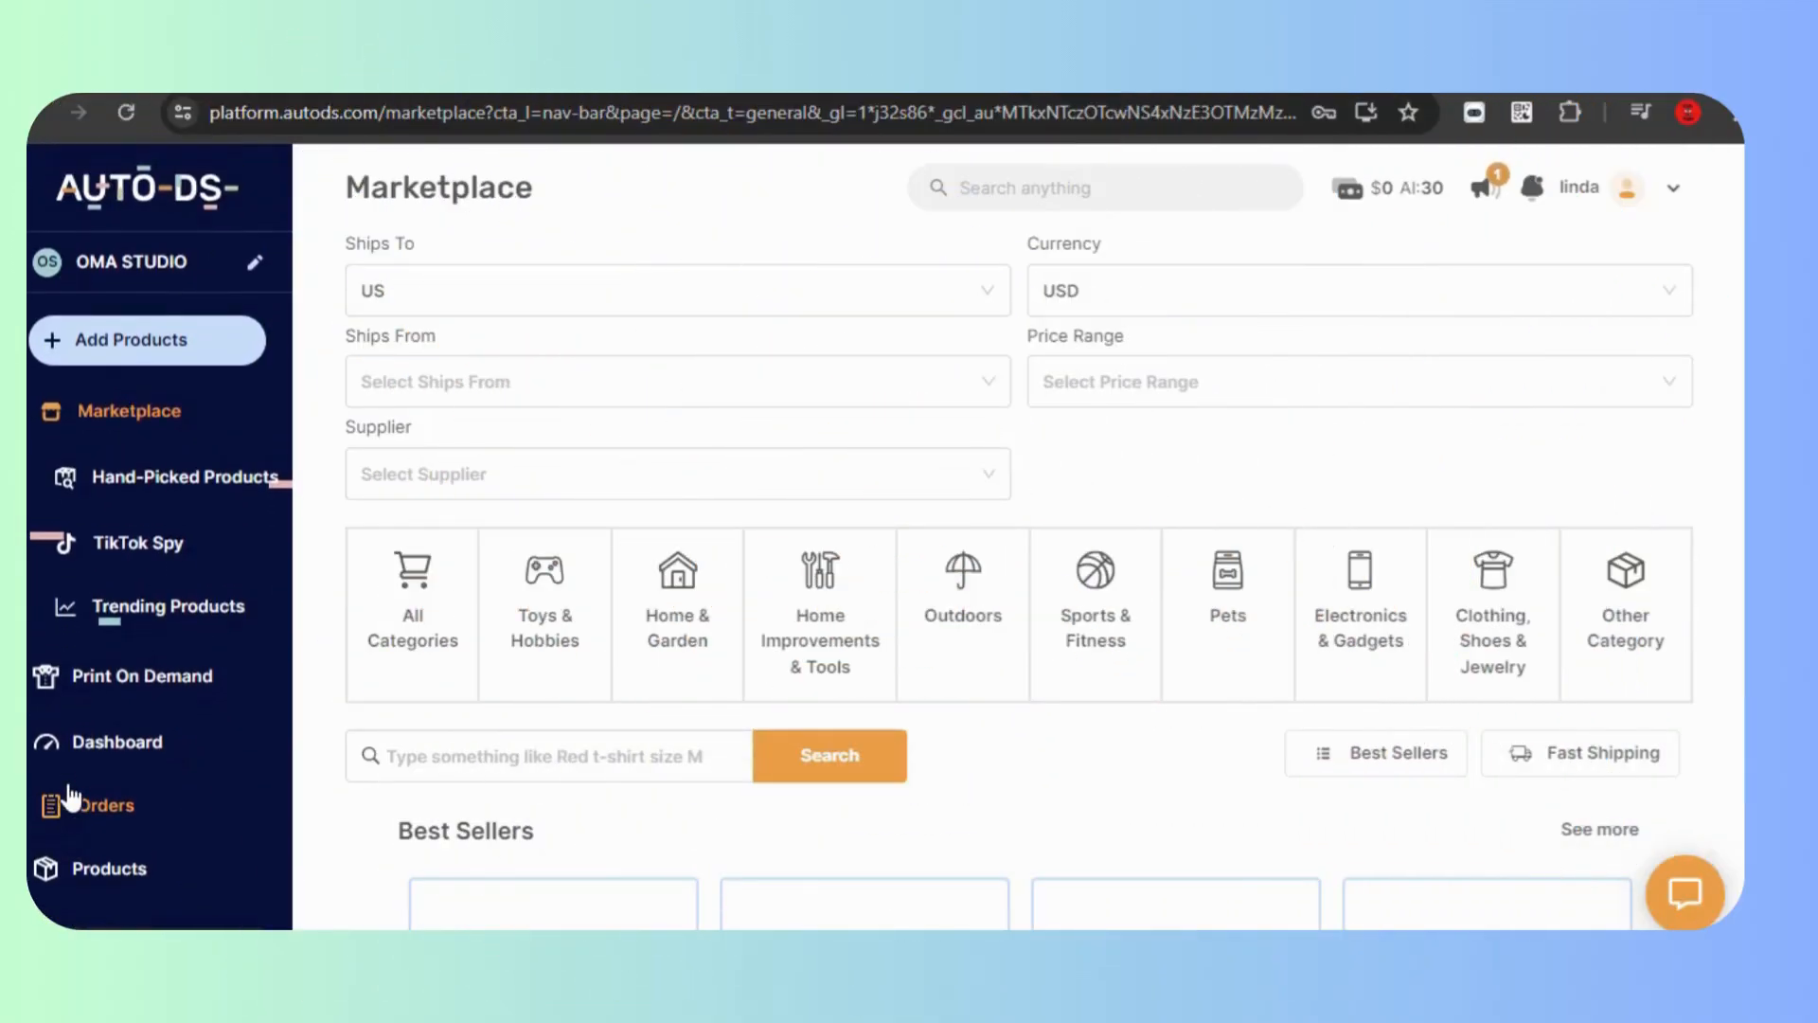
- Switch to AutoDS, open the Store Settings for OMA STUDIO and examine the invoice packaging upload under Branding Settings
scroll(57, 799, down, 2)
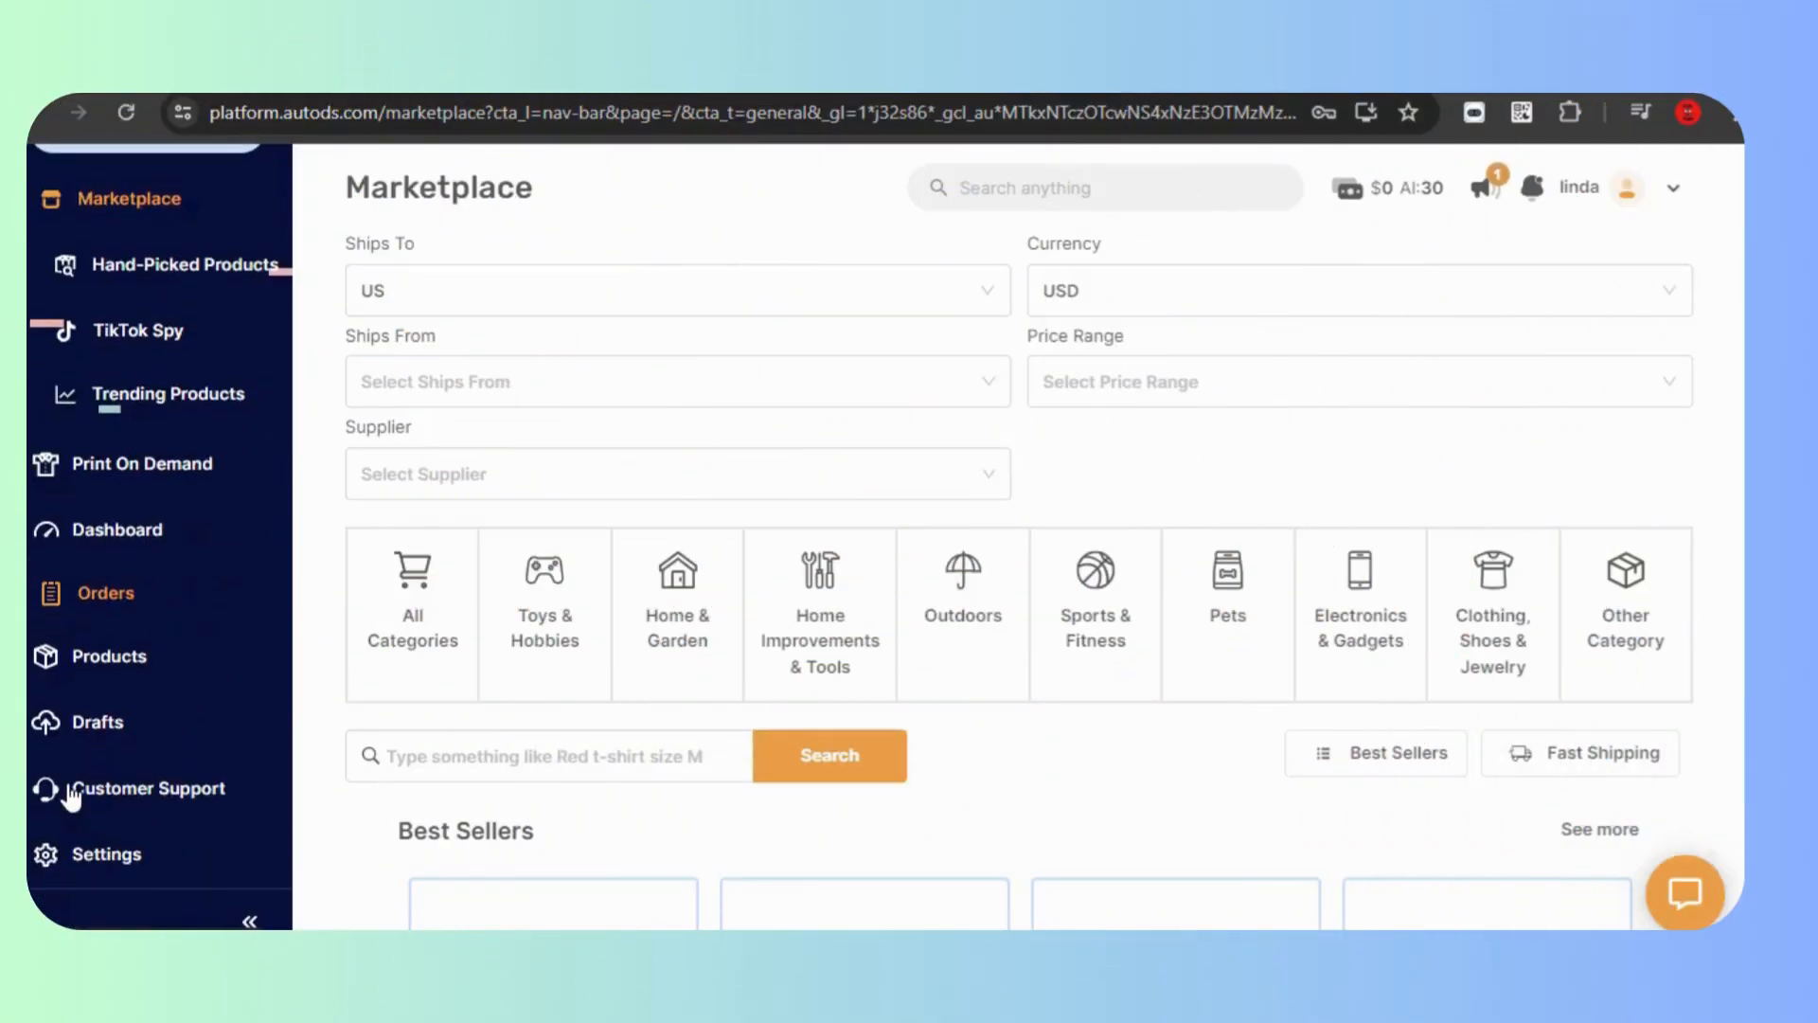
click(74, 855)
click(1577, 265)
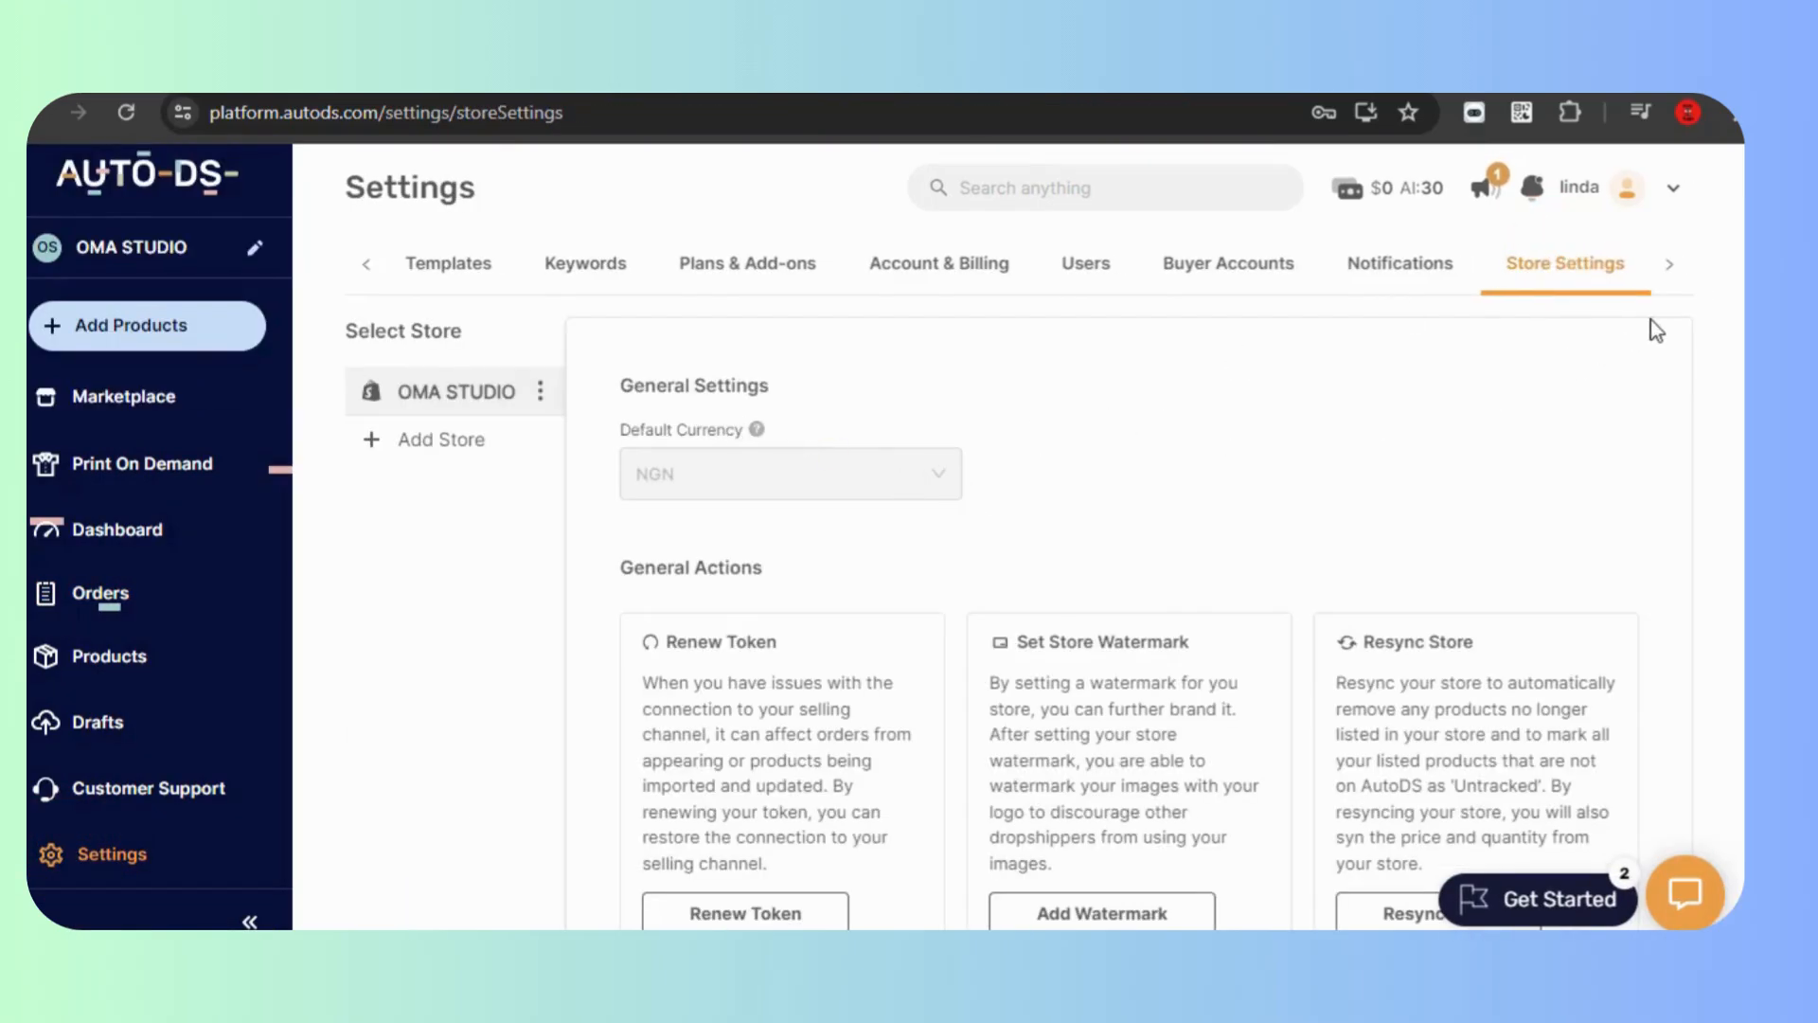
scroll(1724, 413, down, 4)
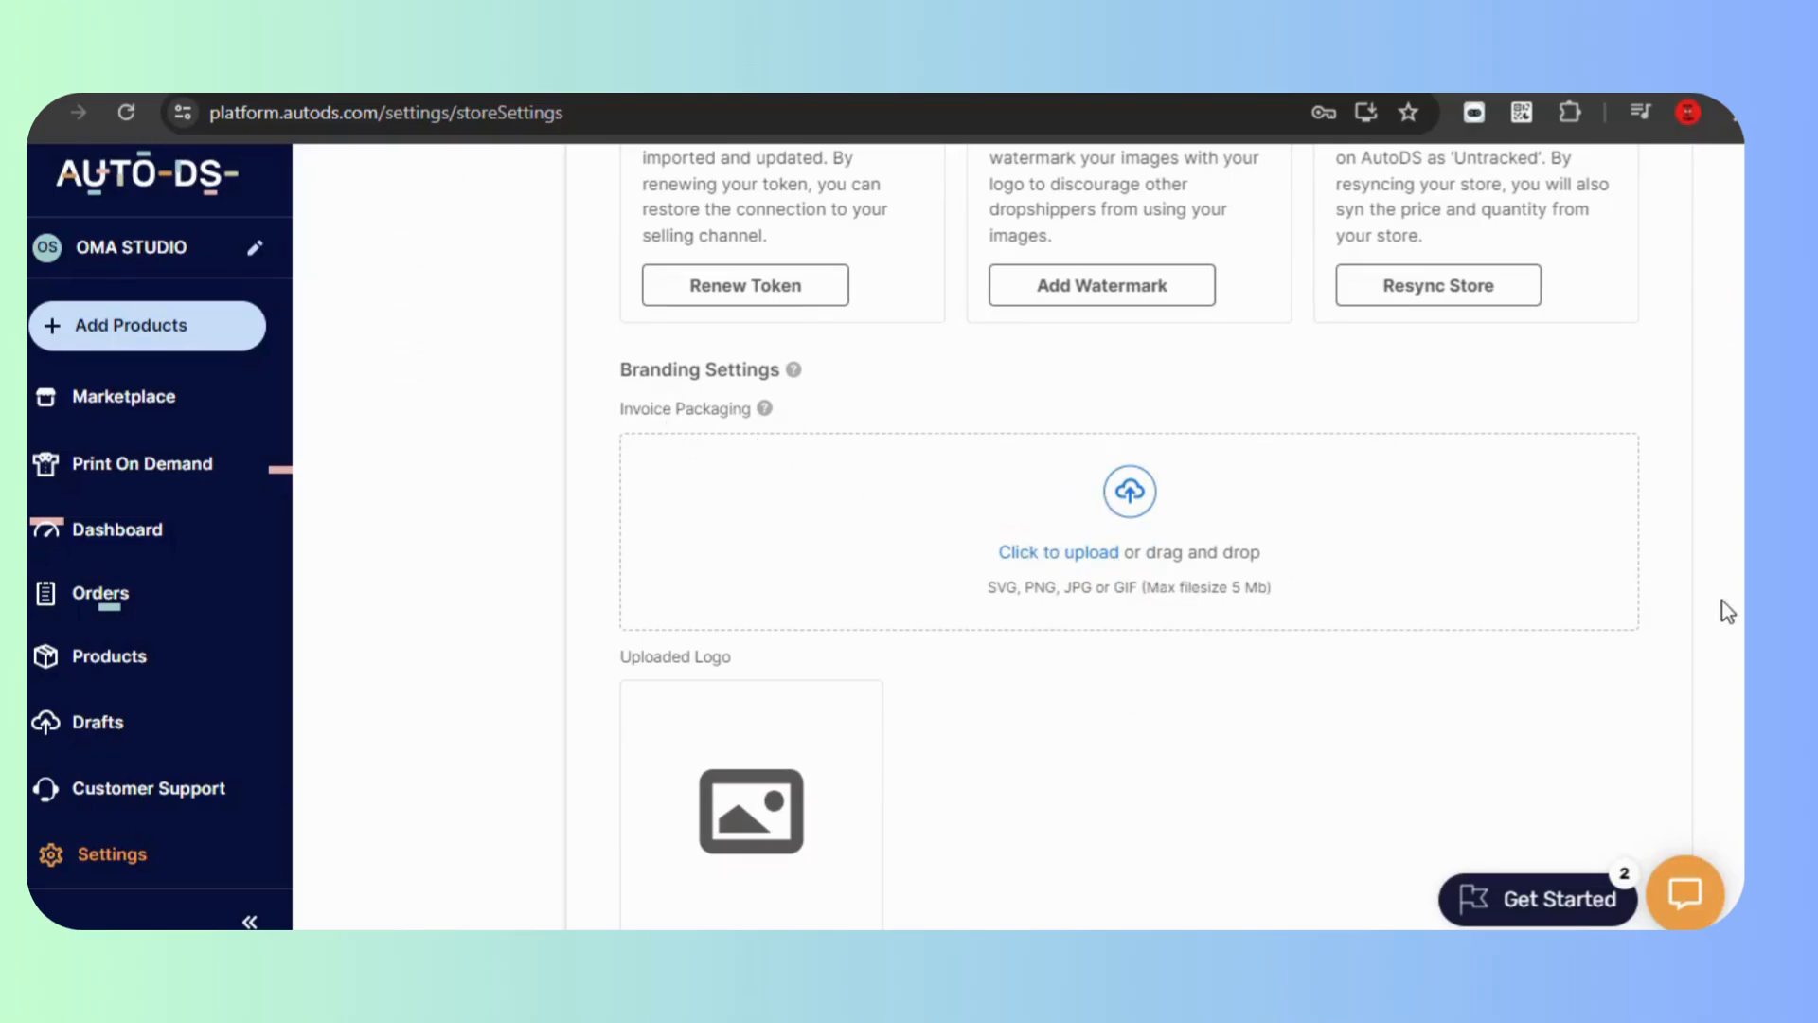
scroll(1733, 557, down, 1)
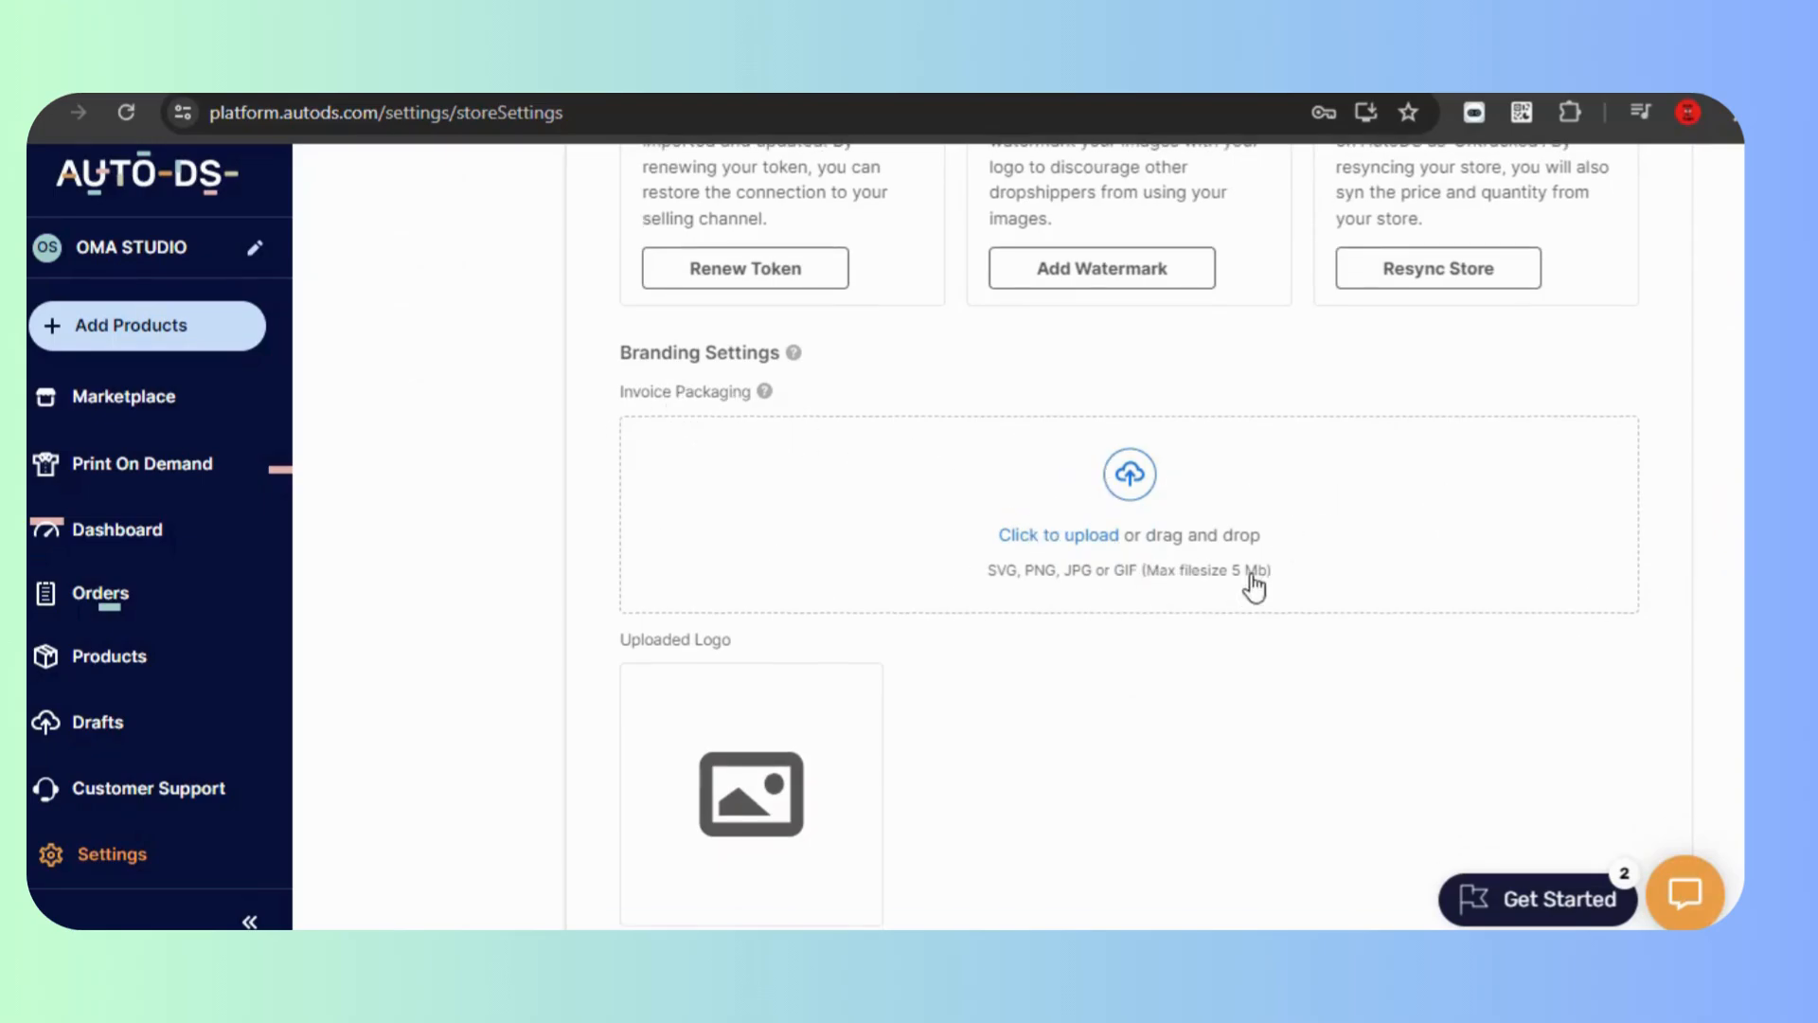